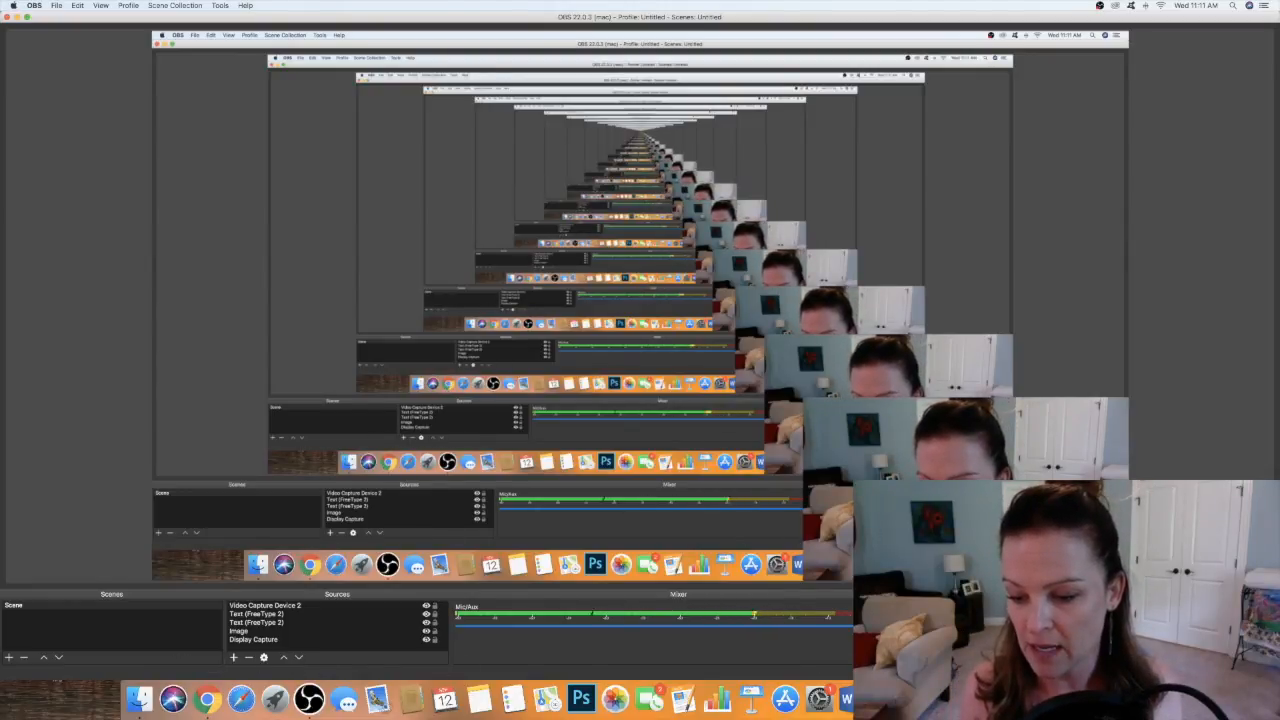
Switch to iMovie and show the media library of the "spend less, art more" project.
key("super+Tab")
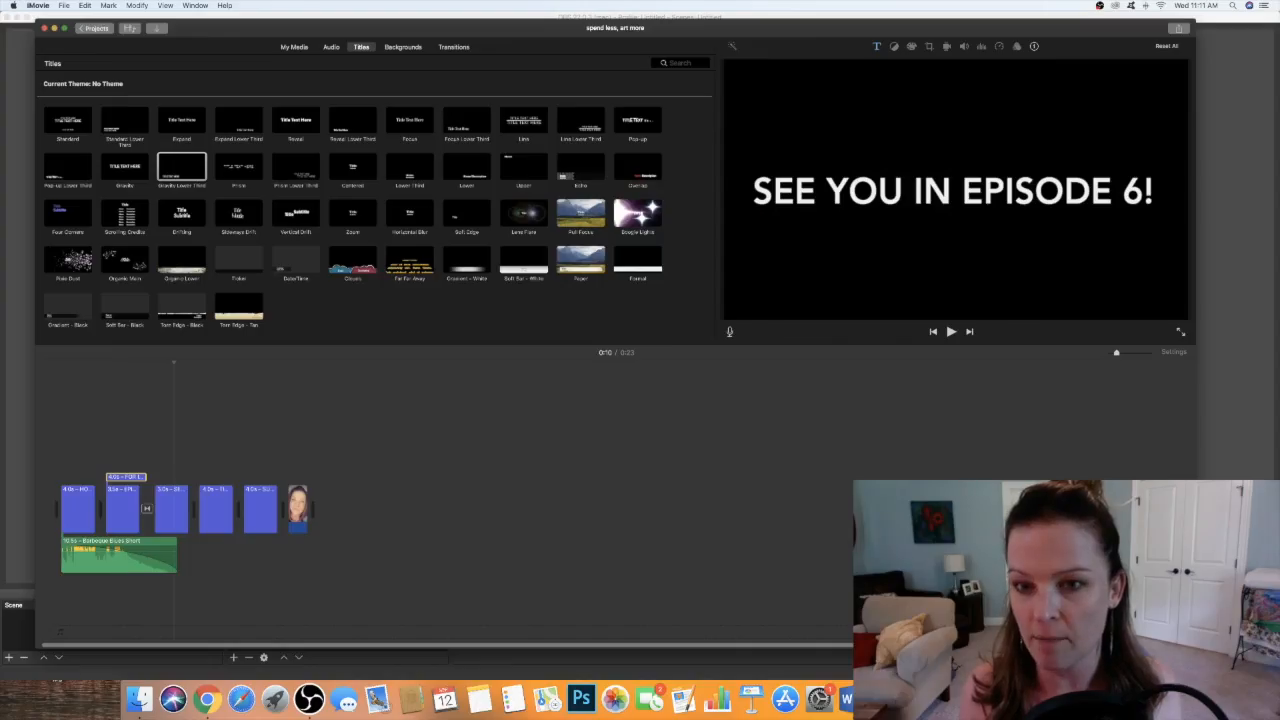
left_click_drag(689, 29, 705, 22)
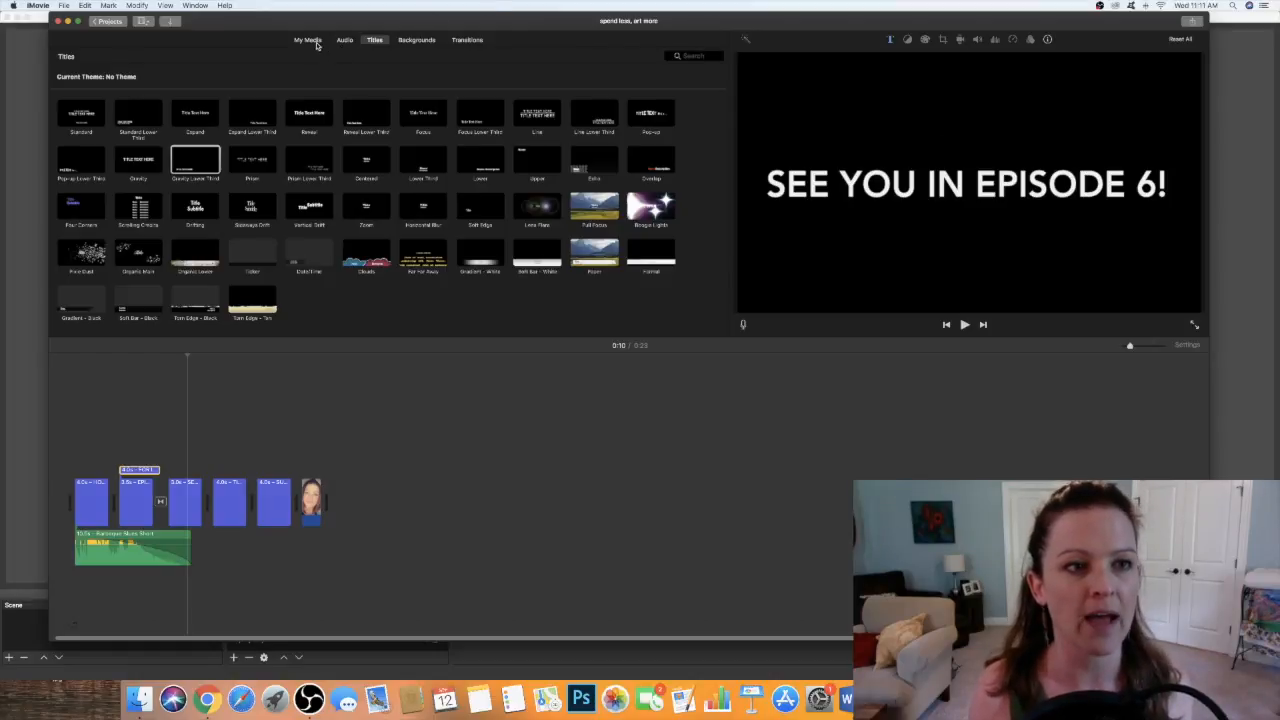
left_click(300, 40)
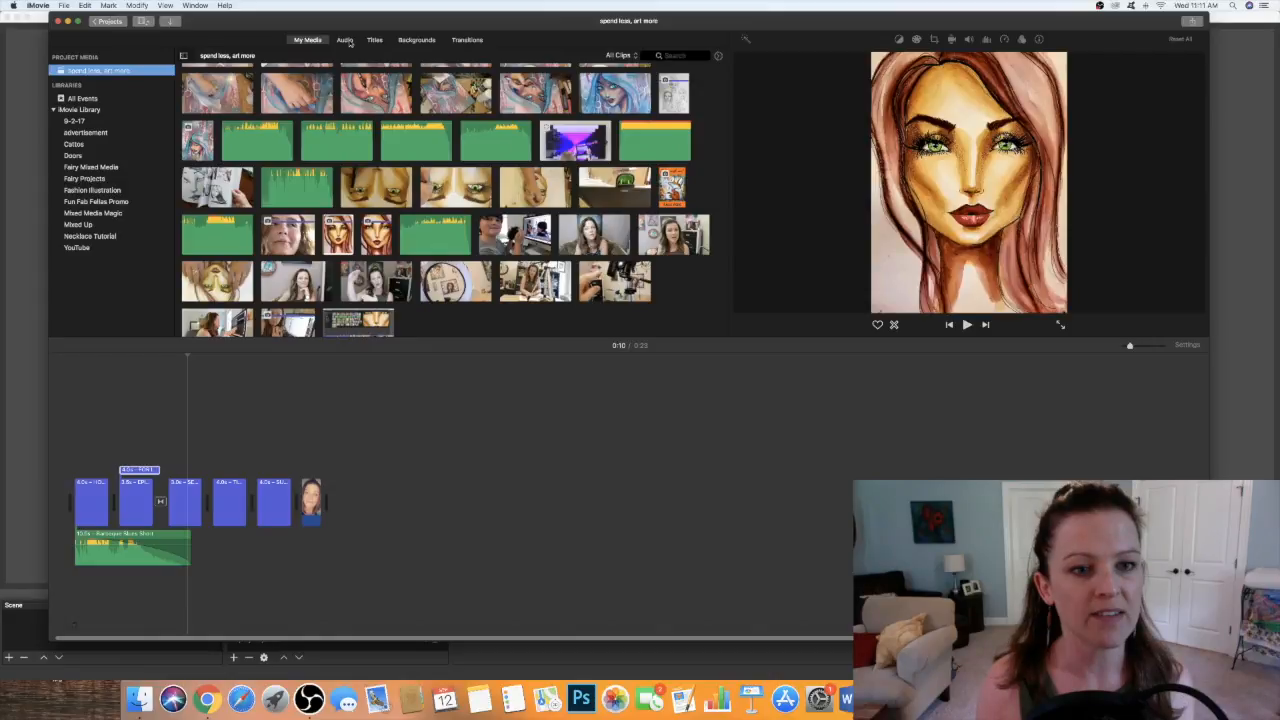
Browse the project's media clips and preview the first garage clip with the white folding chairs.
scroll(438, 186, "up", 4)
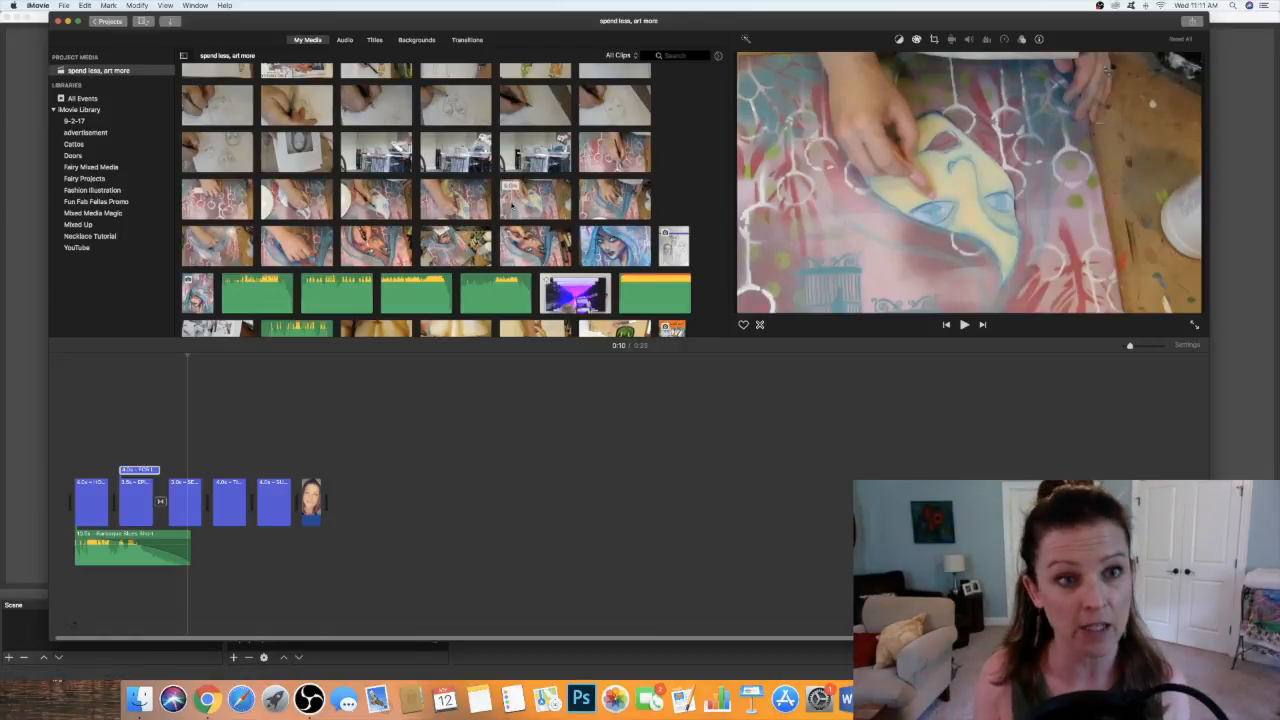
scroll(512, 205, "up", 2)
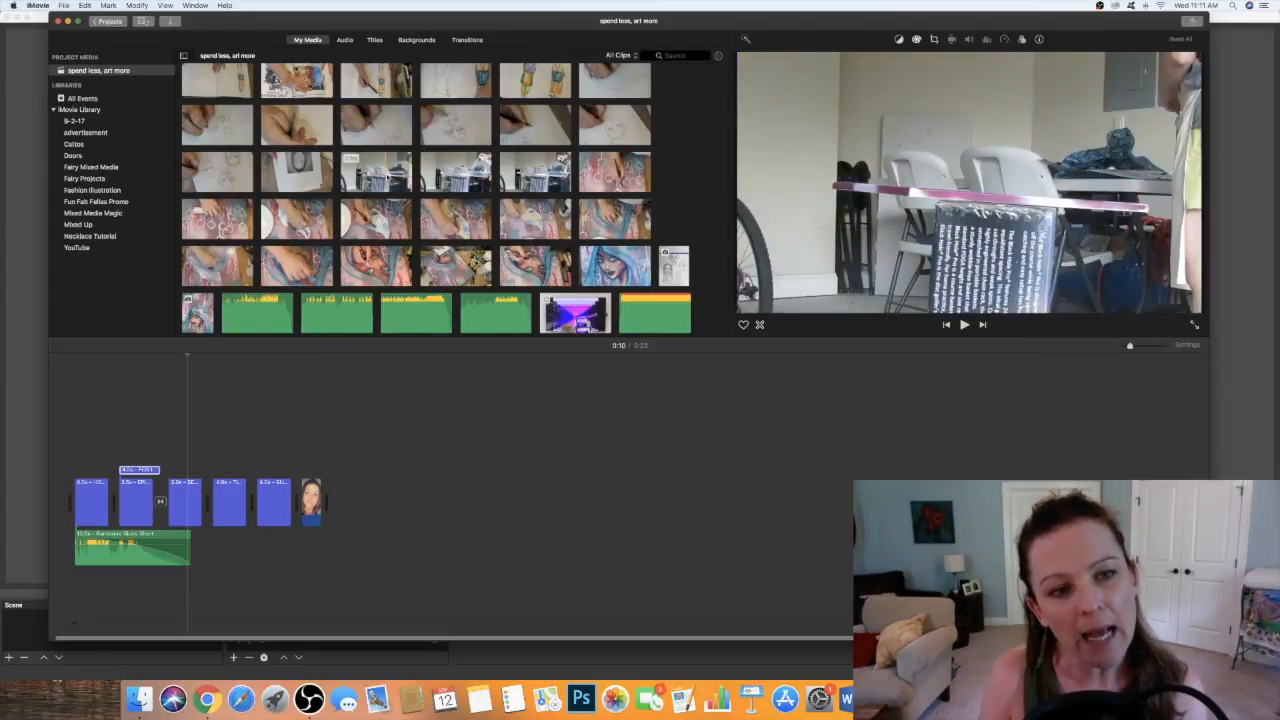
left_click(386, 175)
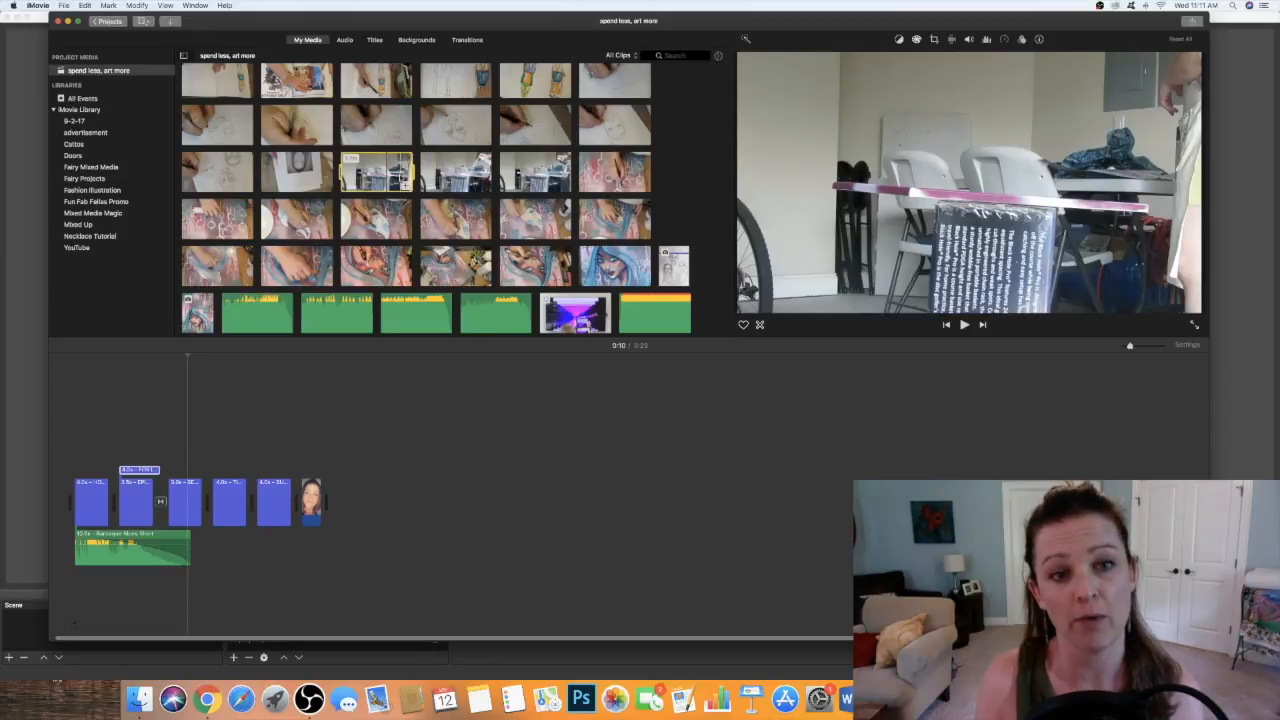
key("space")
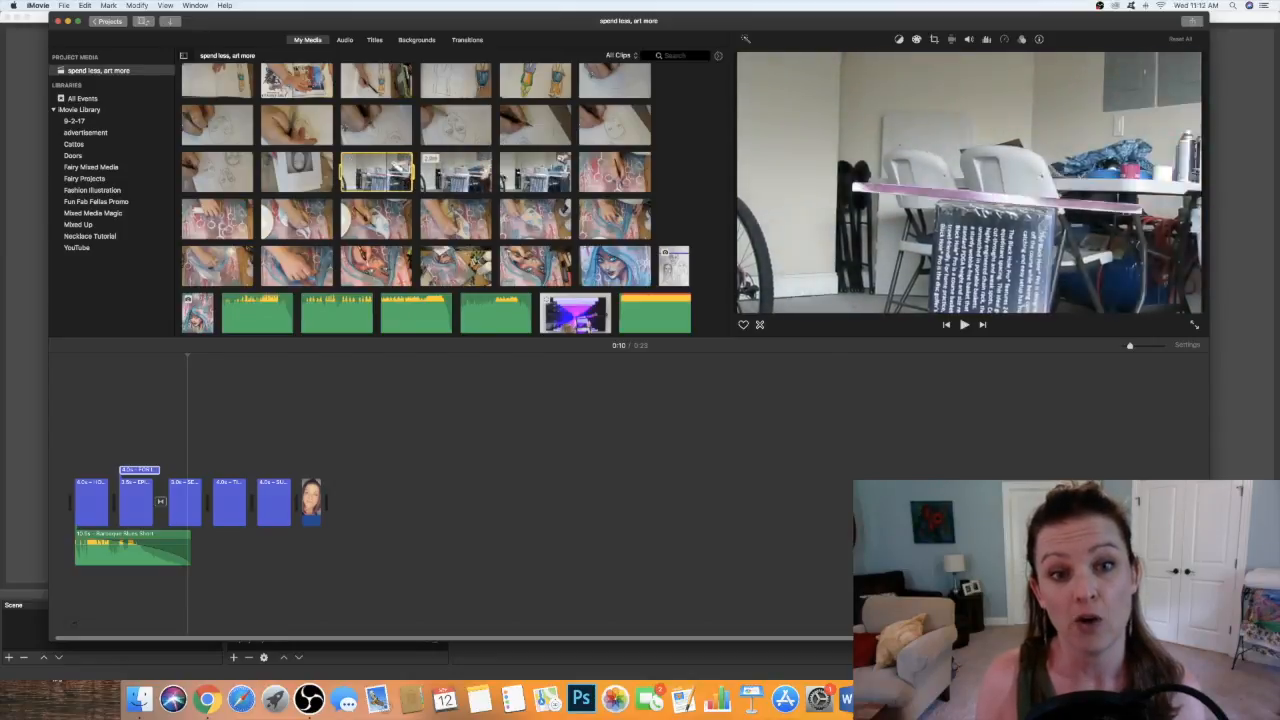
Select the whole run of face-painting clips in the project media and rotate them 180 degrees clockwise.
left_click(610, 176)
scroll(610, 176, "down", 1)
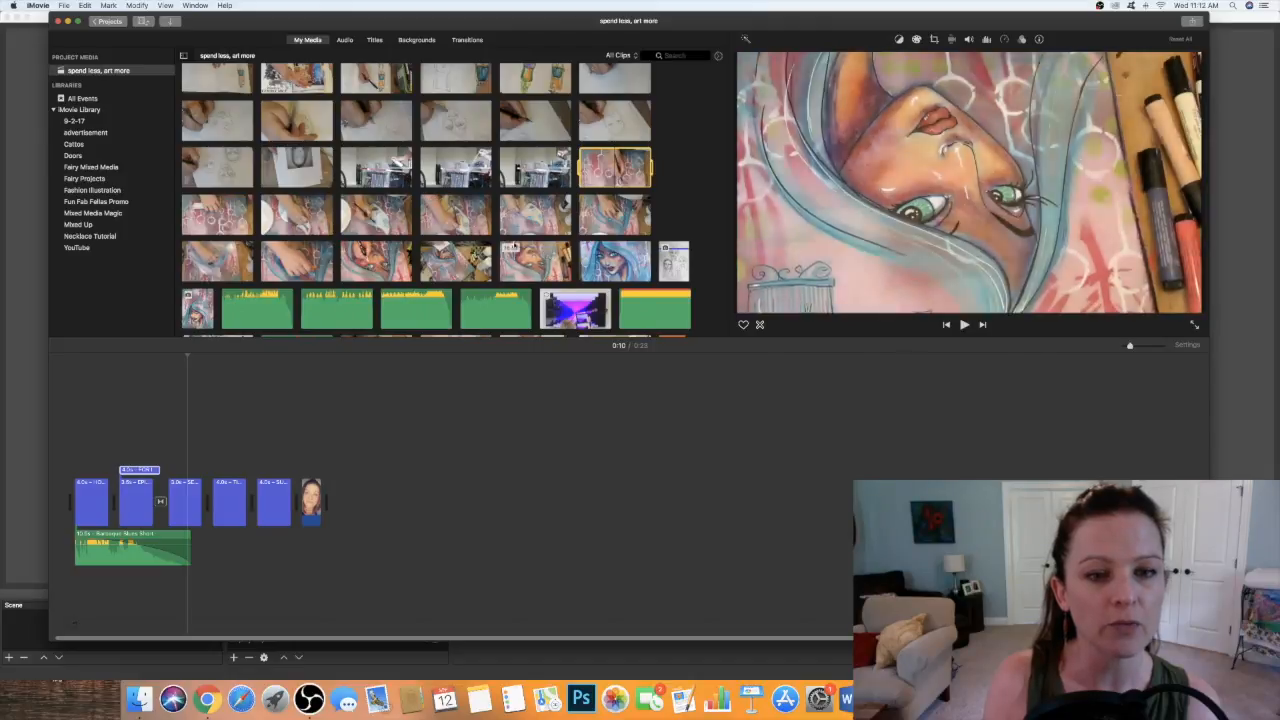
left_click(603, 270, "shift")
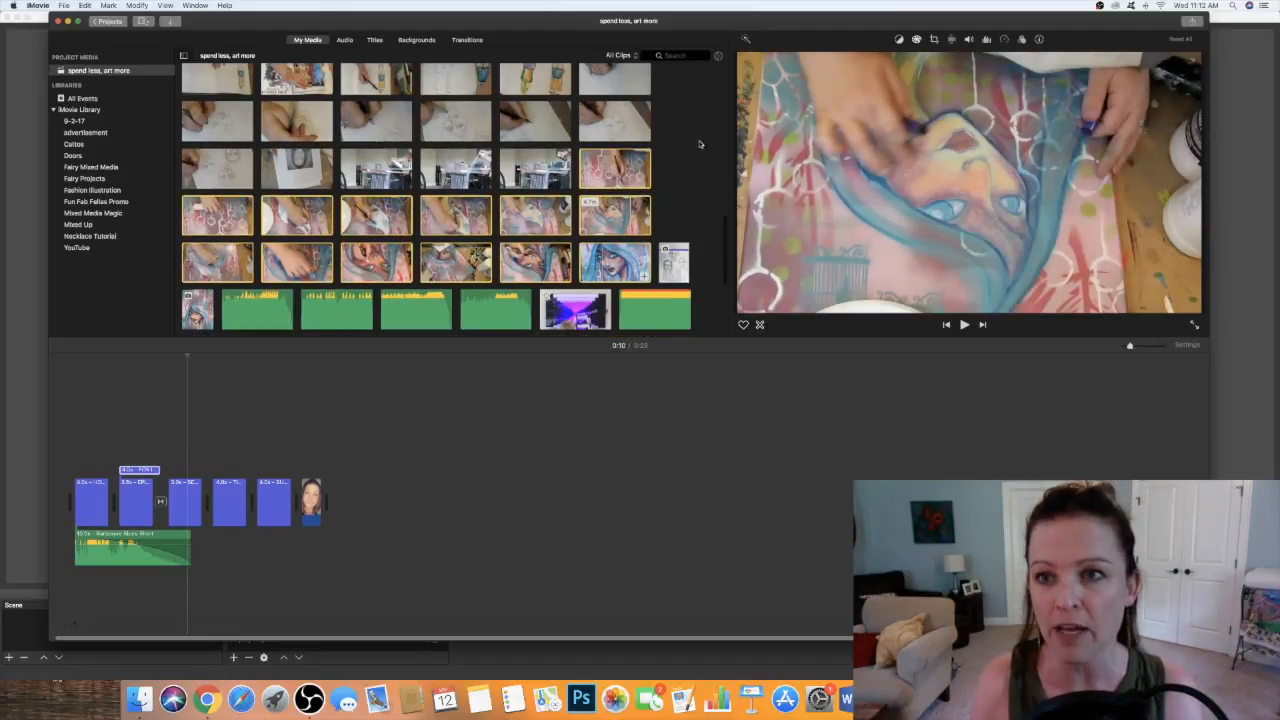
left_click(934, 39)
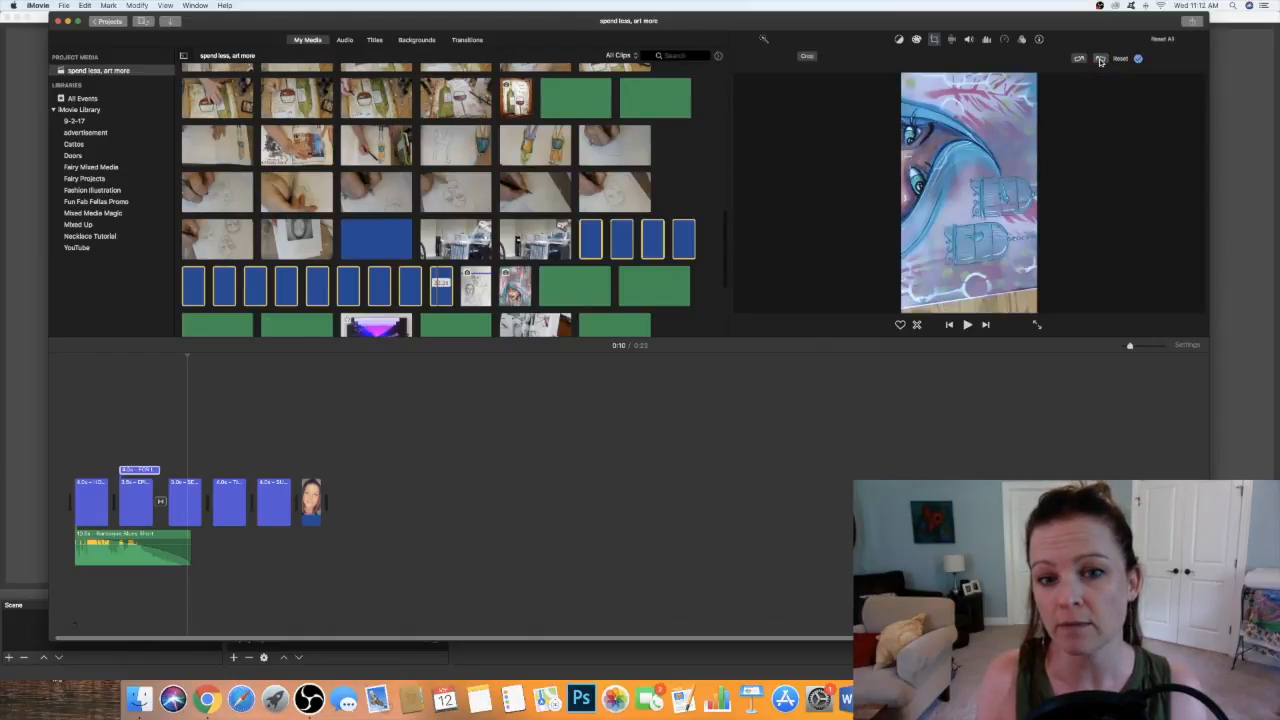
left_click(1100, 60)
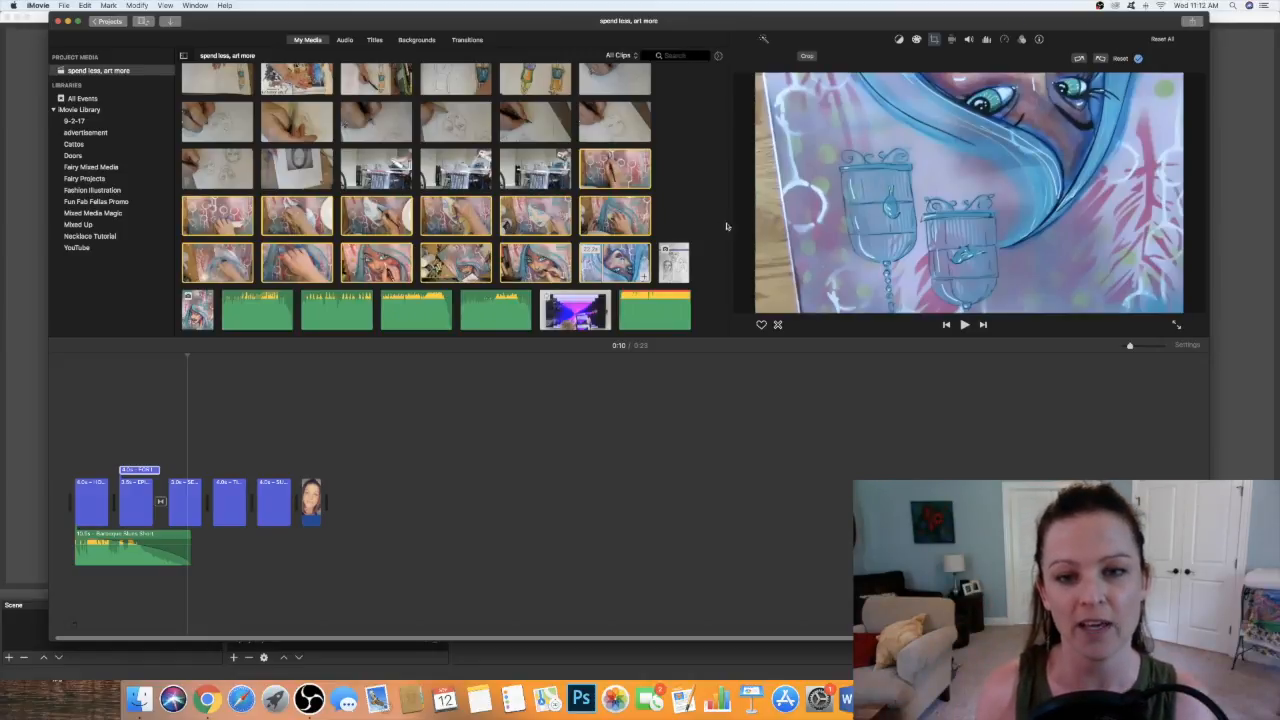
left_click(682, 205)
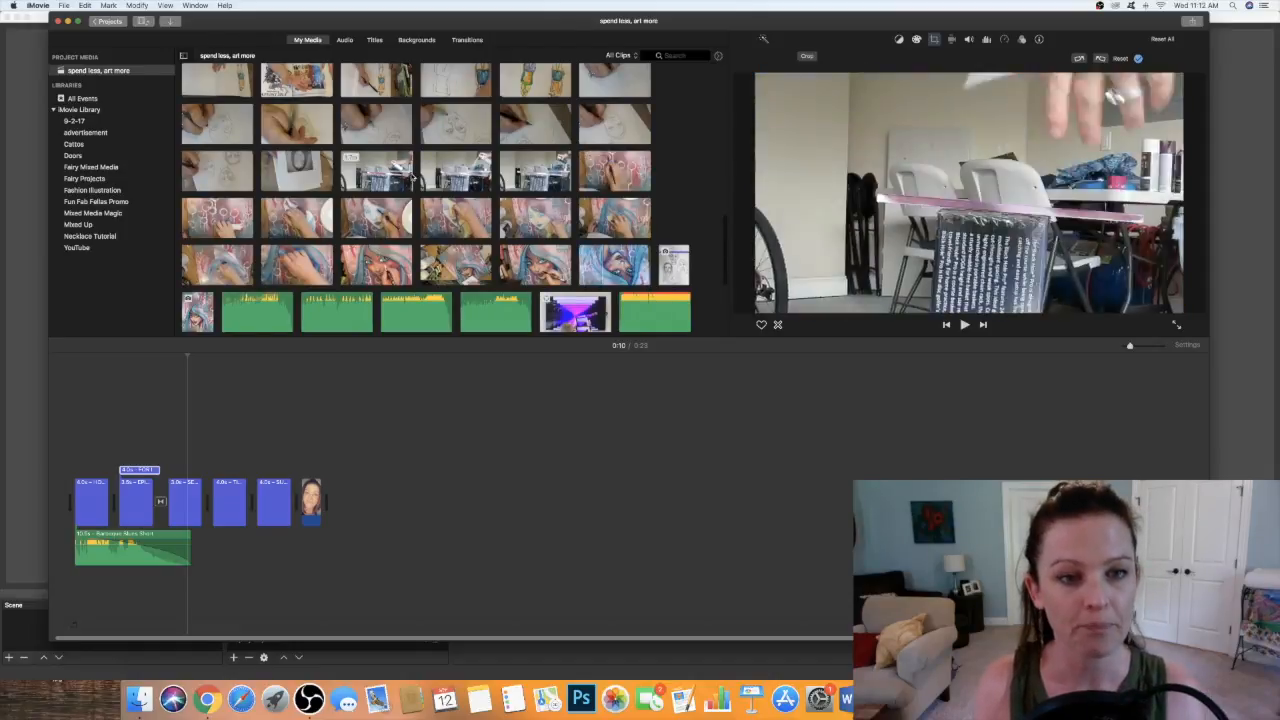
Select the face-painting clips except the last one and rotate them clockwise in quarter turns through a full turn.
left_click(607, 168)
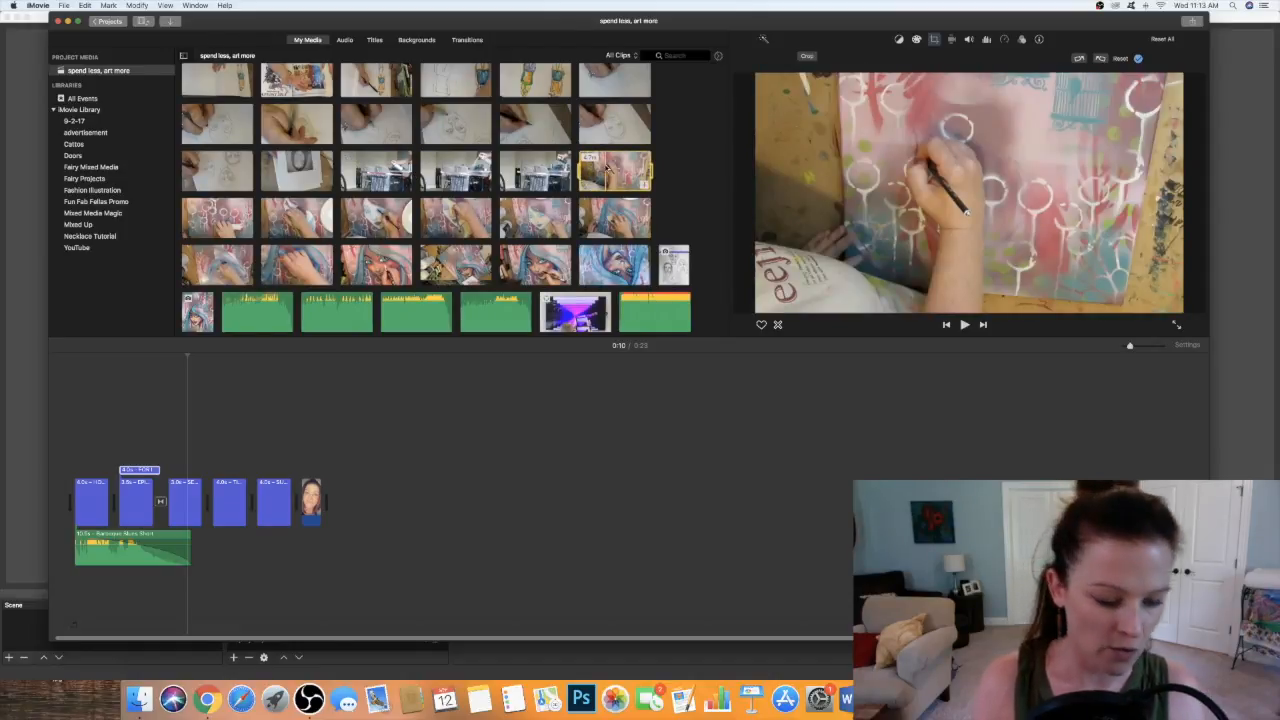
left_click(535, 261, "shift")
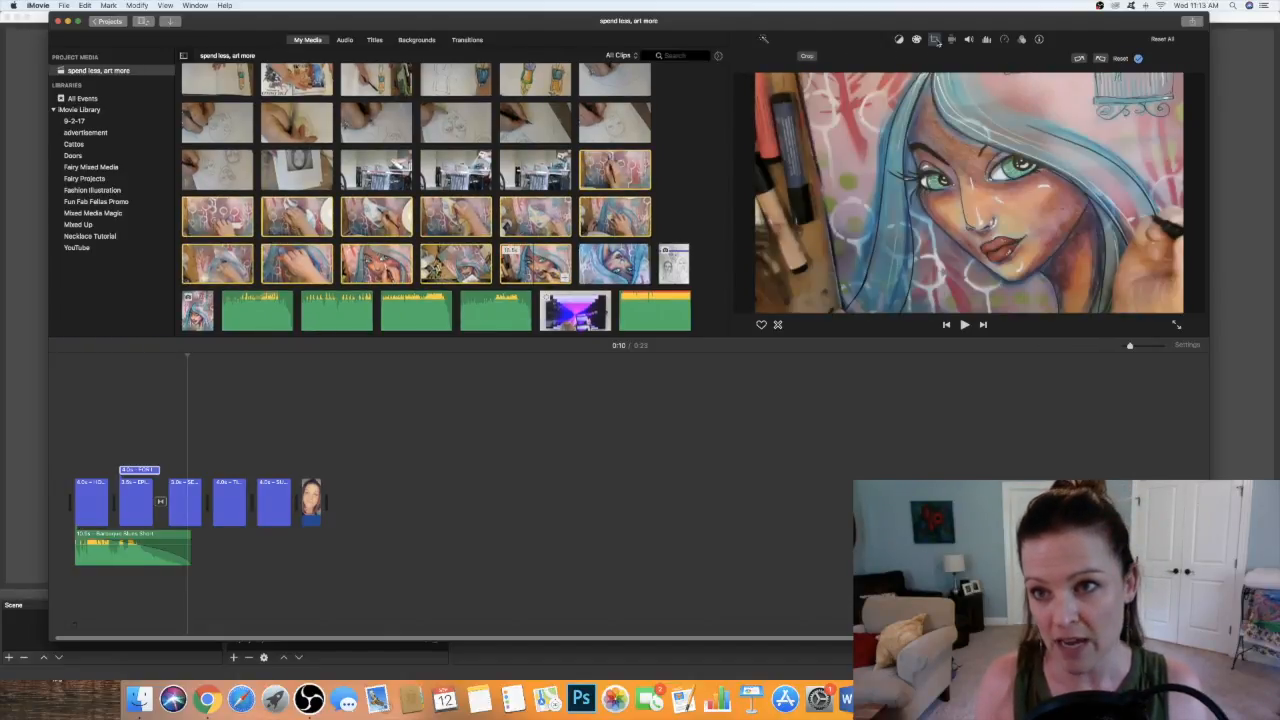
left_click(1100, 58)
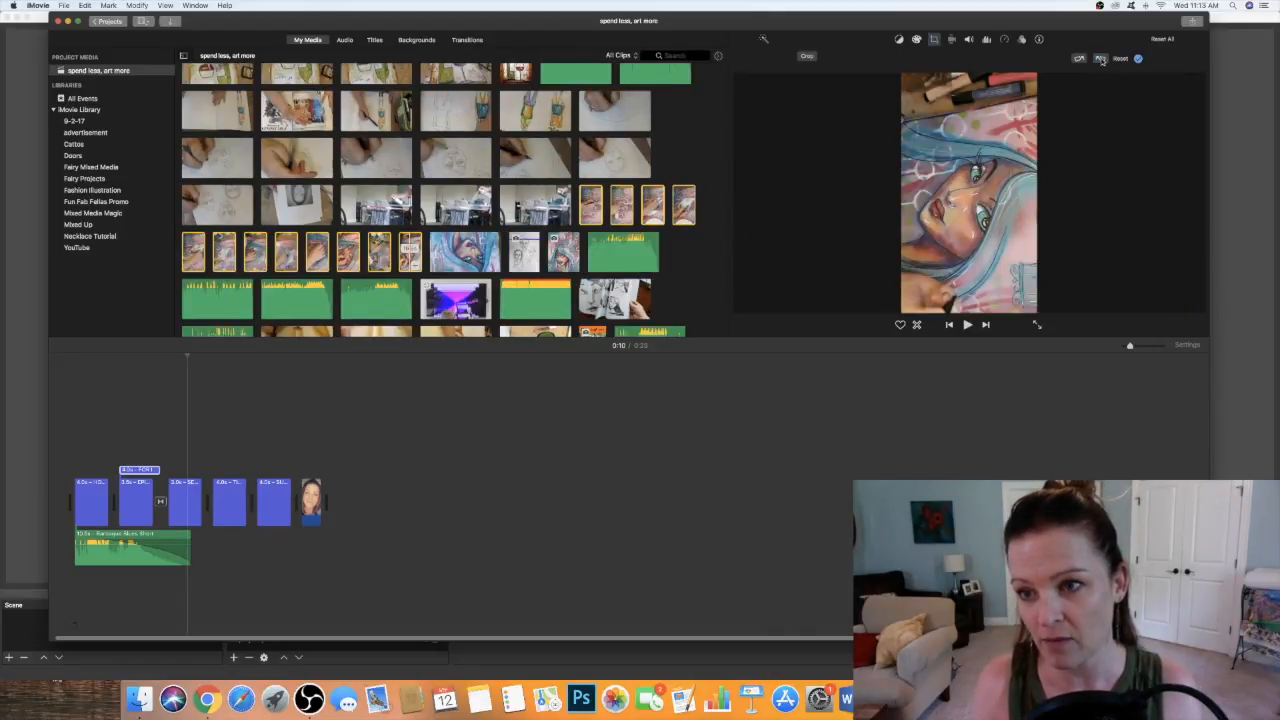
left_click(1100, 58)
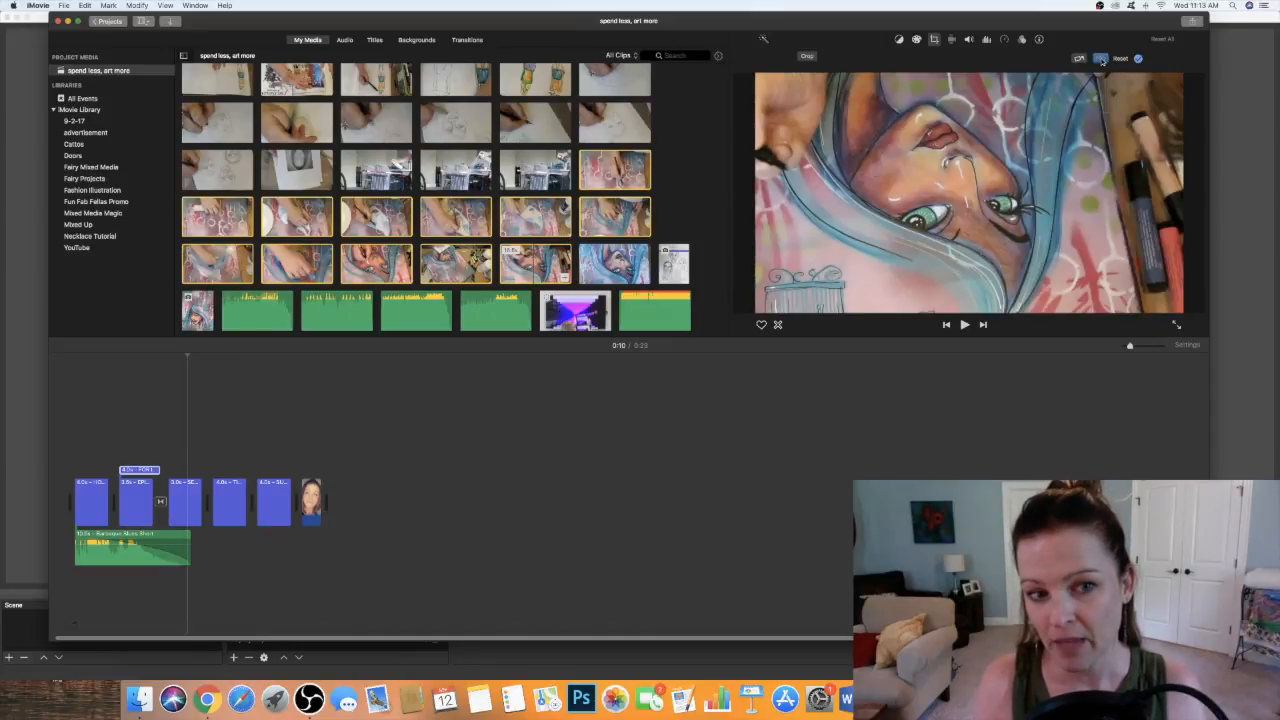
left_click(1100, 58)
left_click(1100, 58)
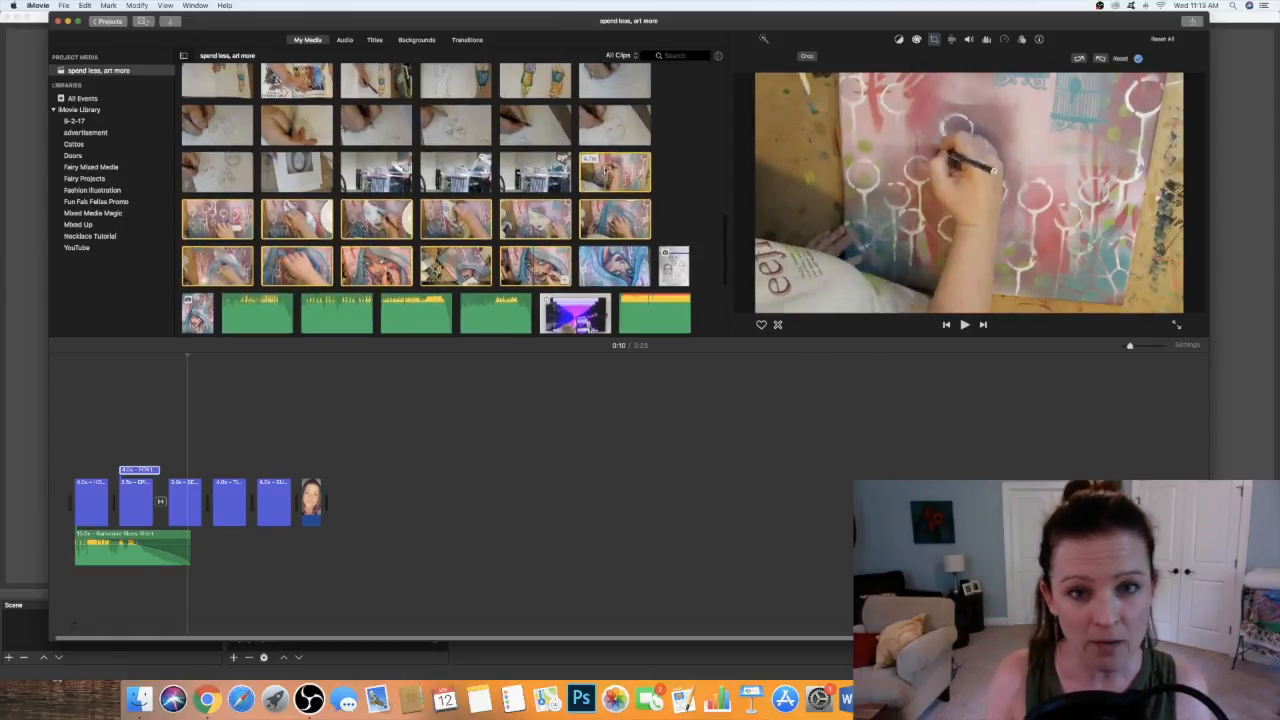
Add the selected face-painting clips to the end of the timeline, after the portrait photo.
scroll(606, 170, "up", 1)
scroll(606, 170, "down", 1)
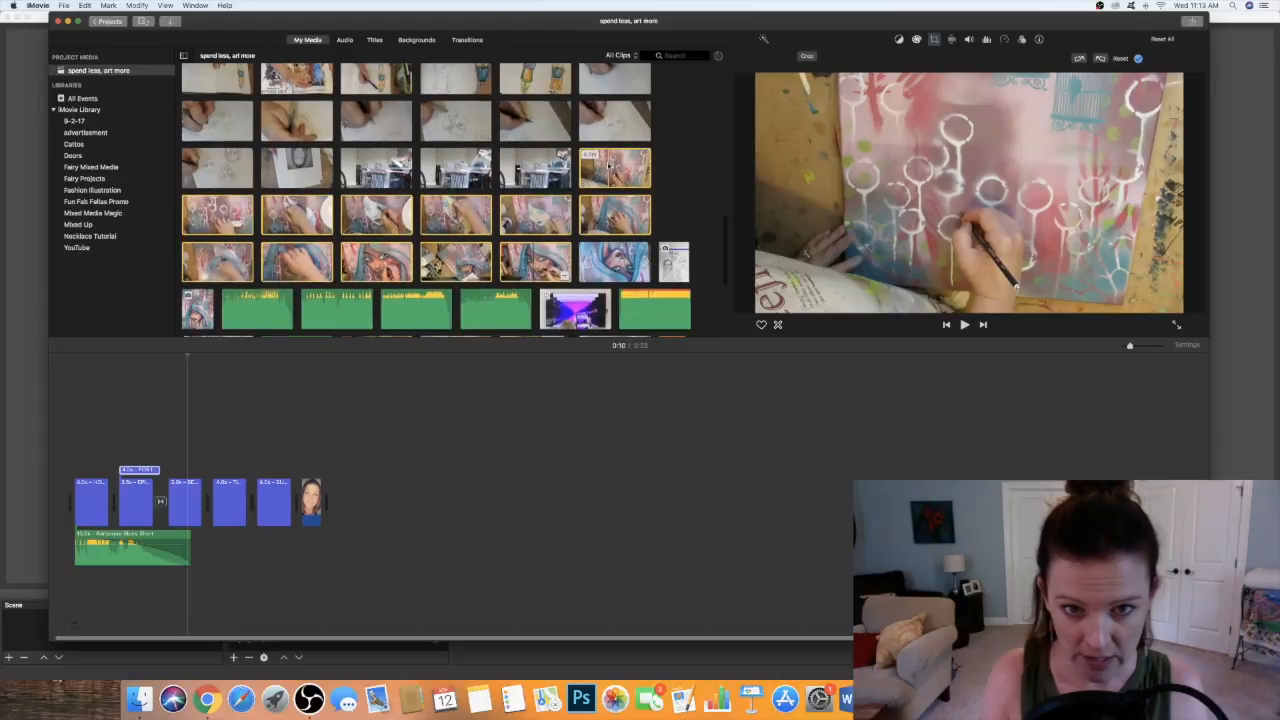
left_click_drag(600, 160, 415, 470)
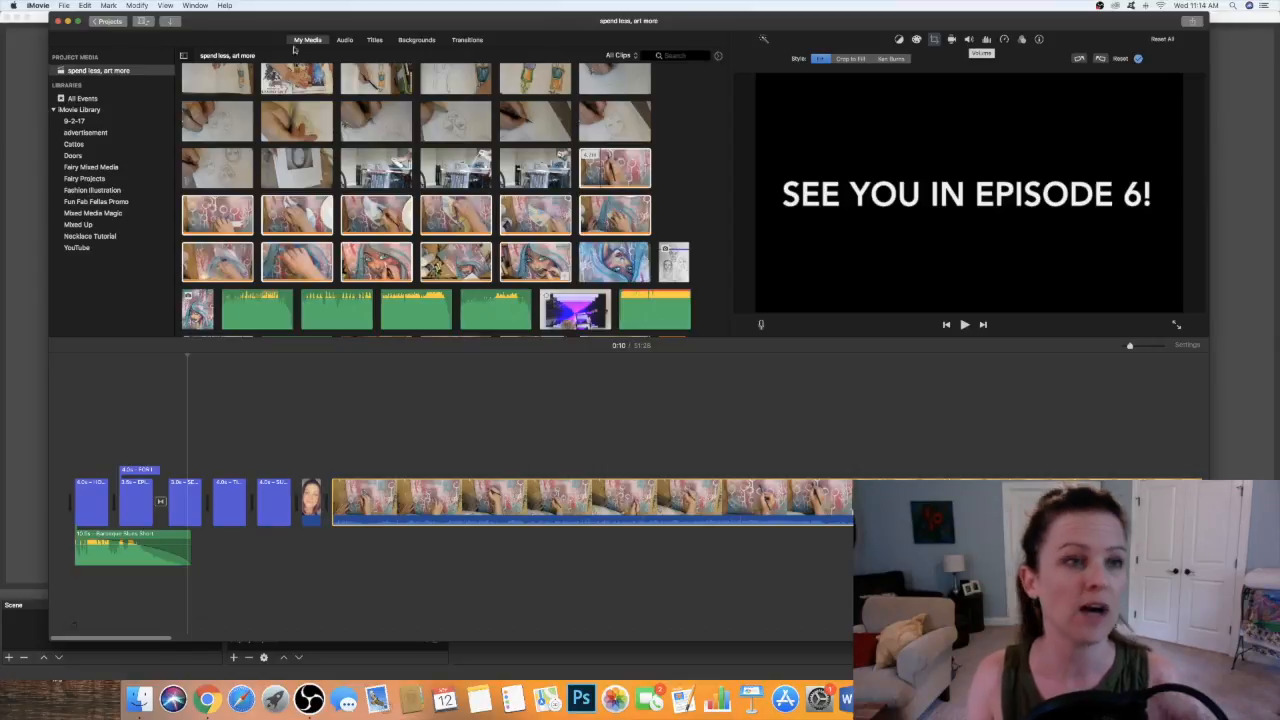
Mute the audio of the newly added painting clips and unmute it again.
left_click(137, 6)
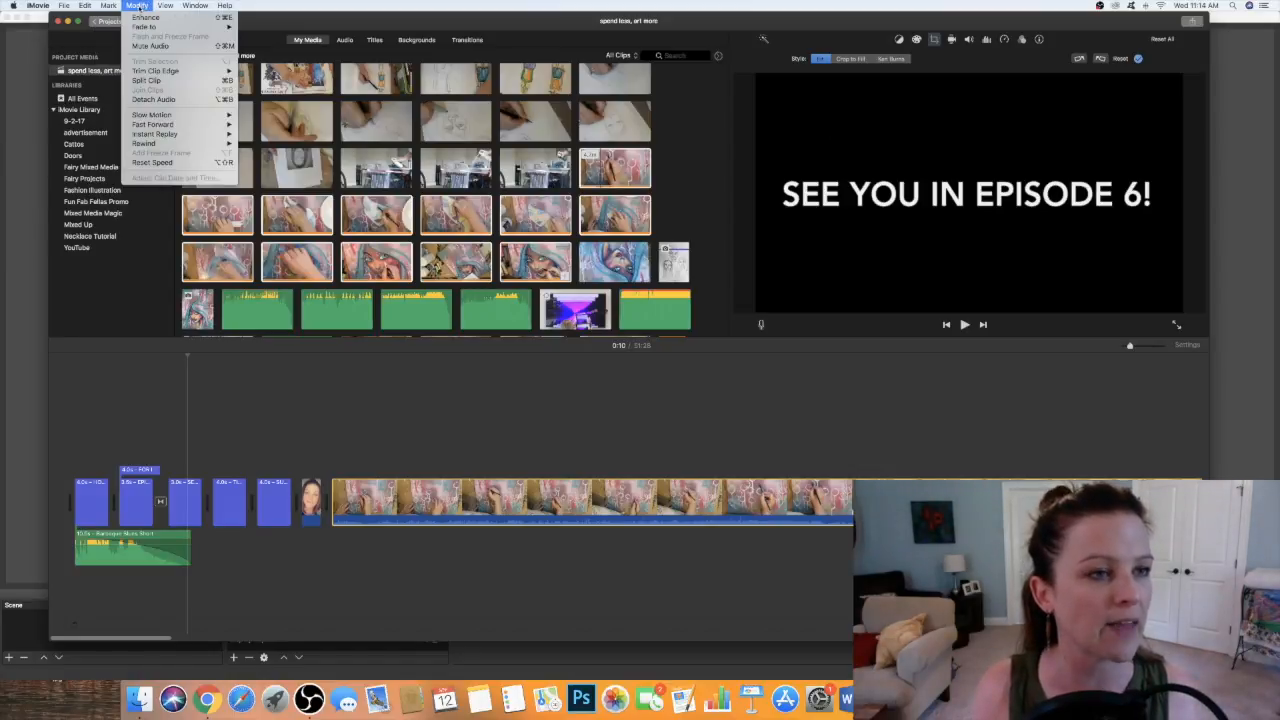
left_click(141, 48)
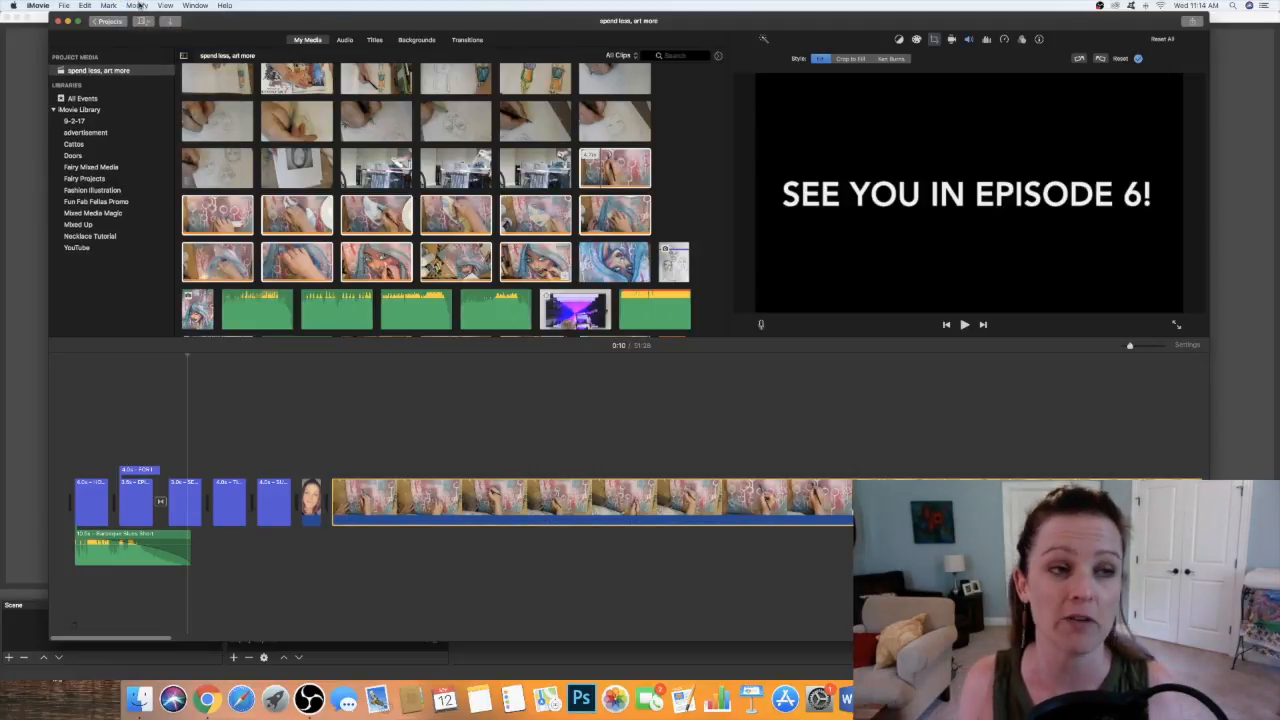
left_click(137, 6)
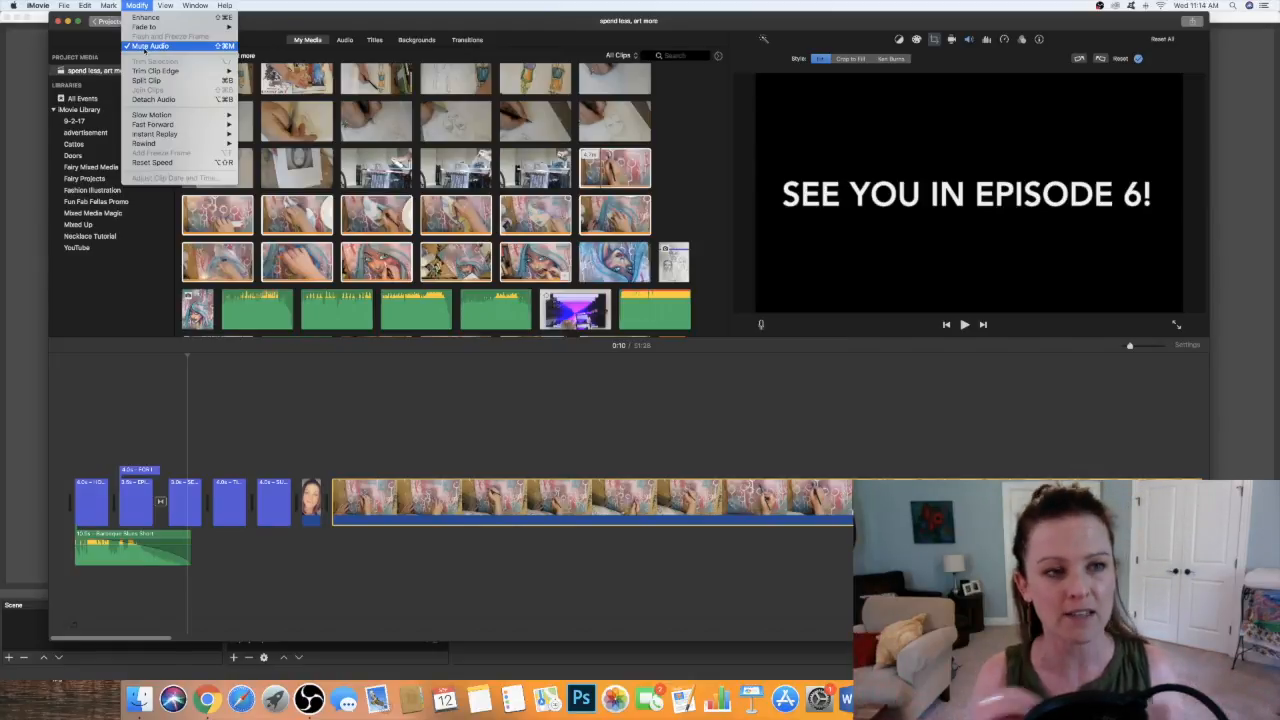
left_click(145, 49)
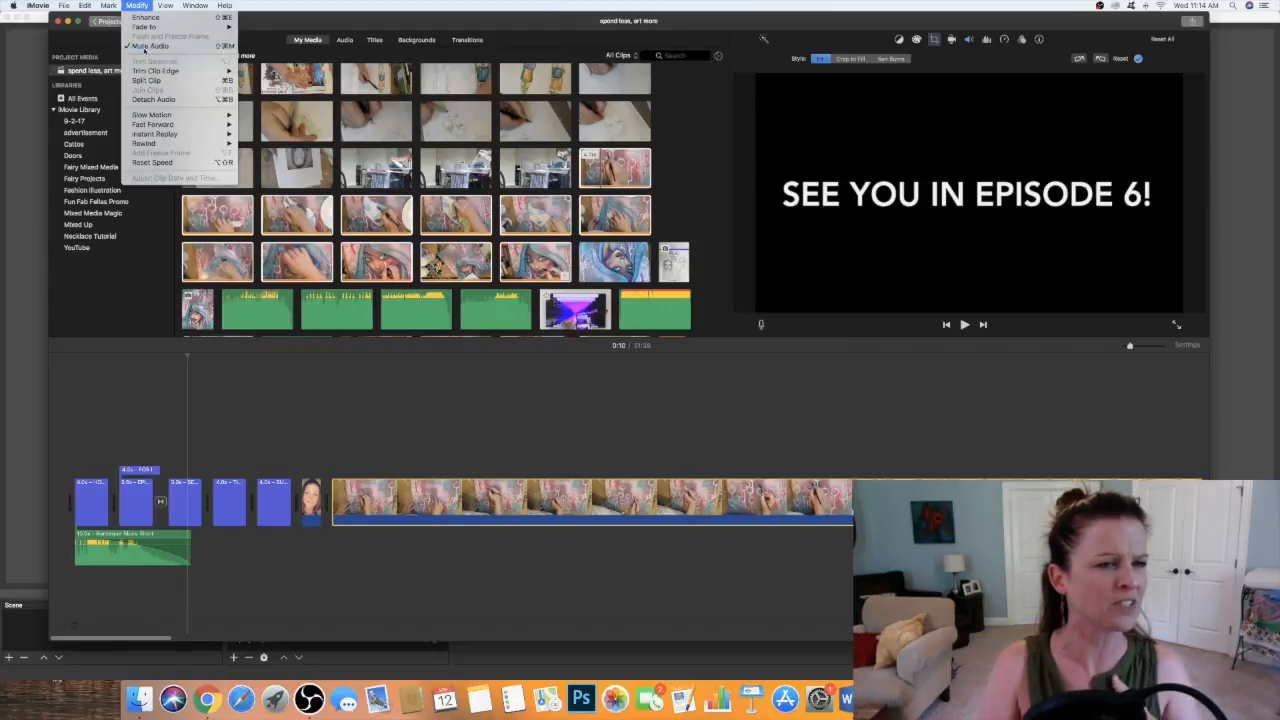
Fast forward all the selected painting clips in the timeline at 20x speed.
left_click(139, 6)
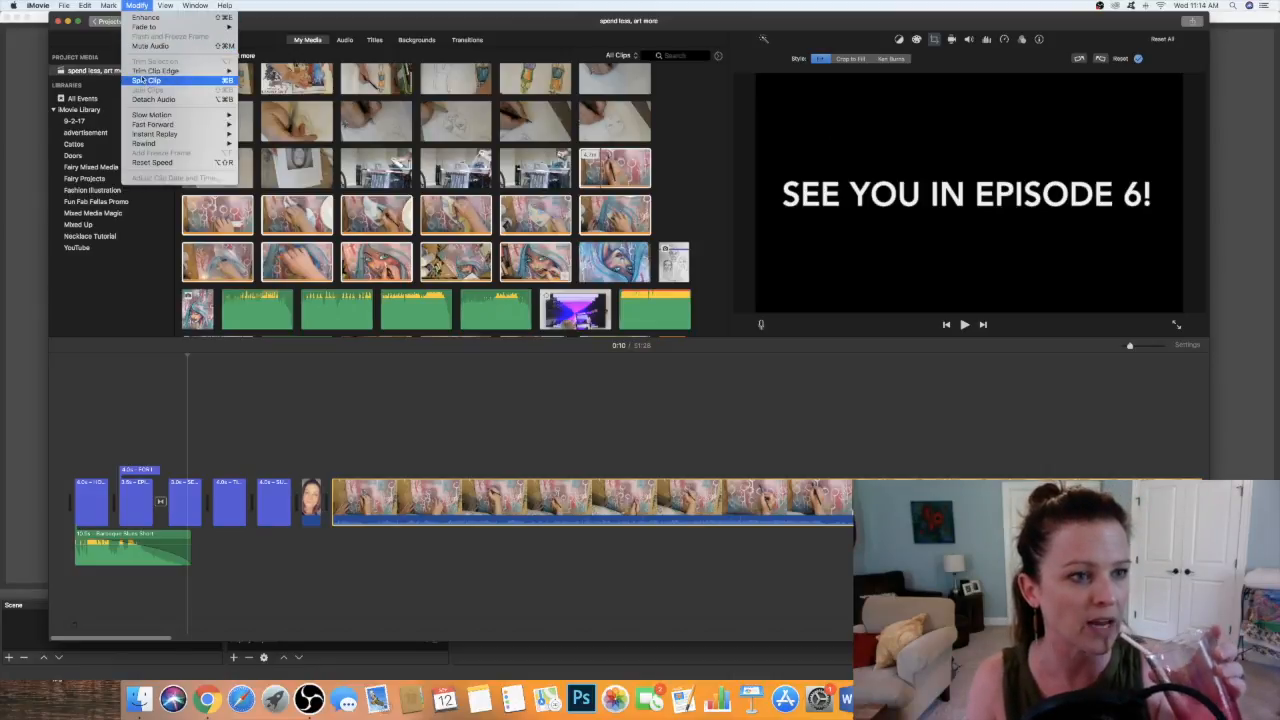
mouse_move(152, 125)
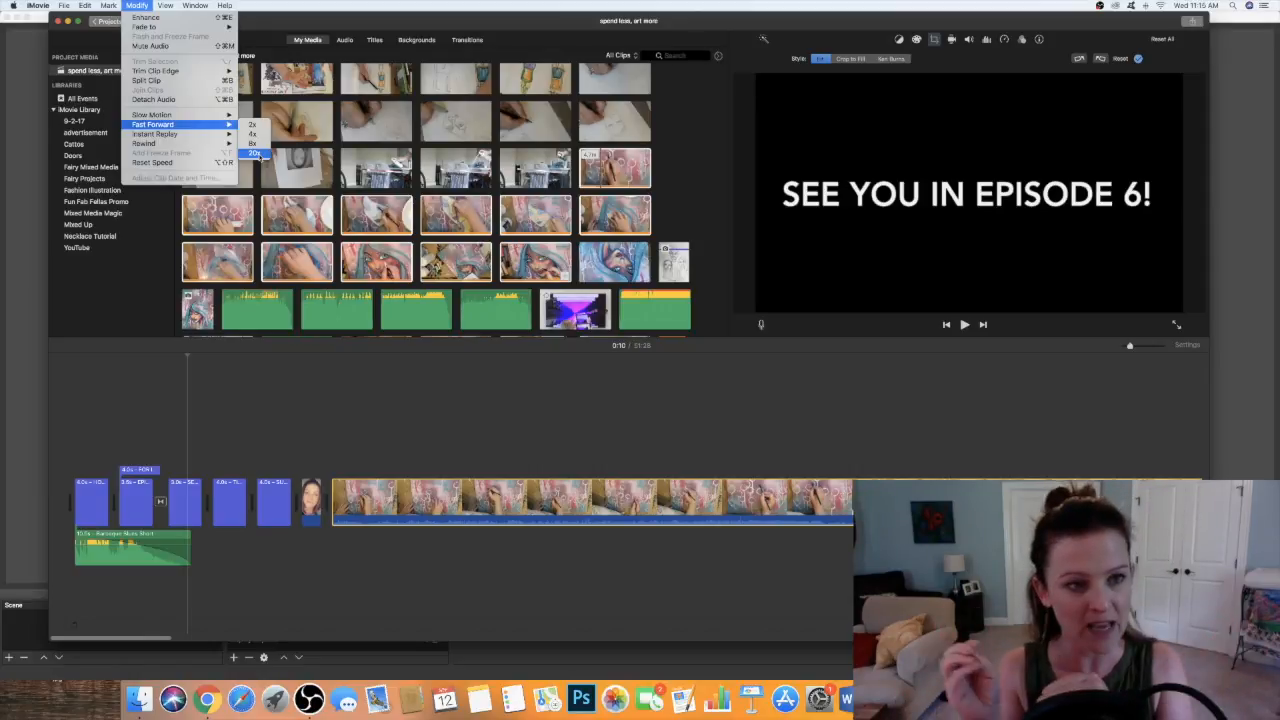
left_click(258, 153)
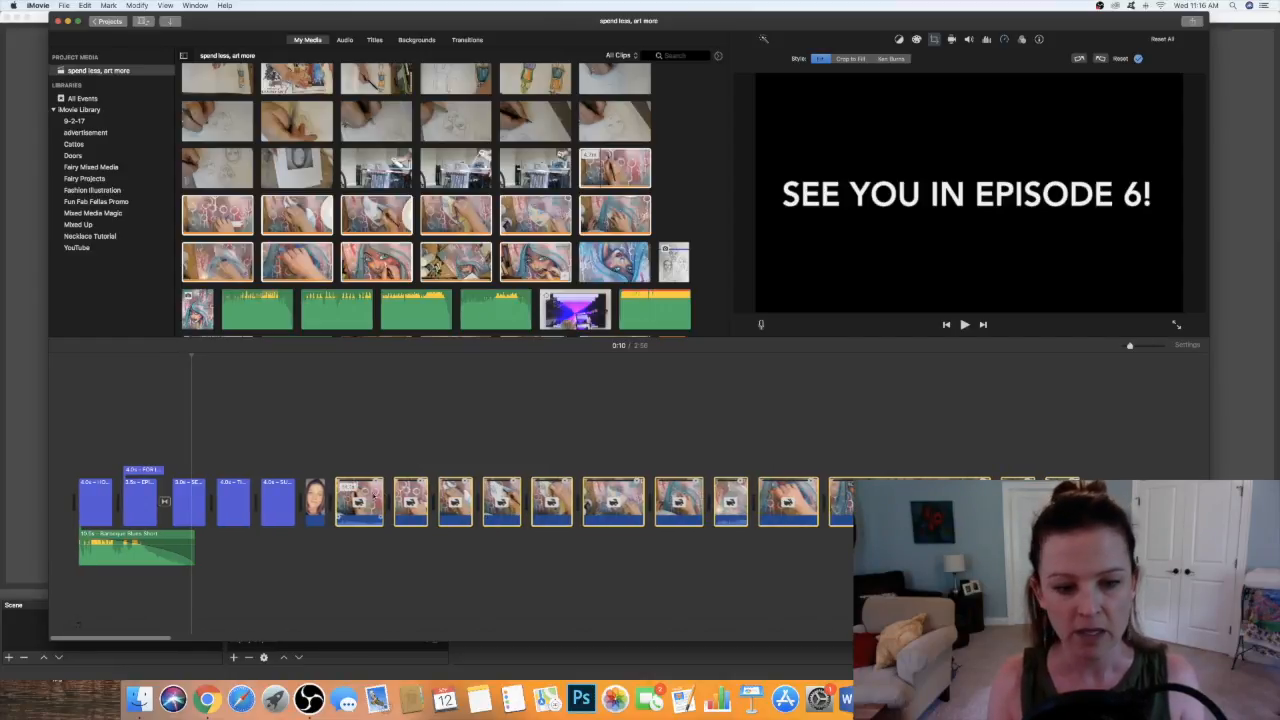
Play the sped-up footage from the third painting clip, adjusting the system volume, and stop the playback.
left_click(455, 500)
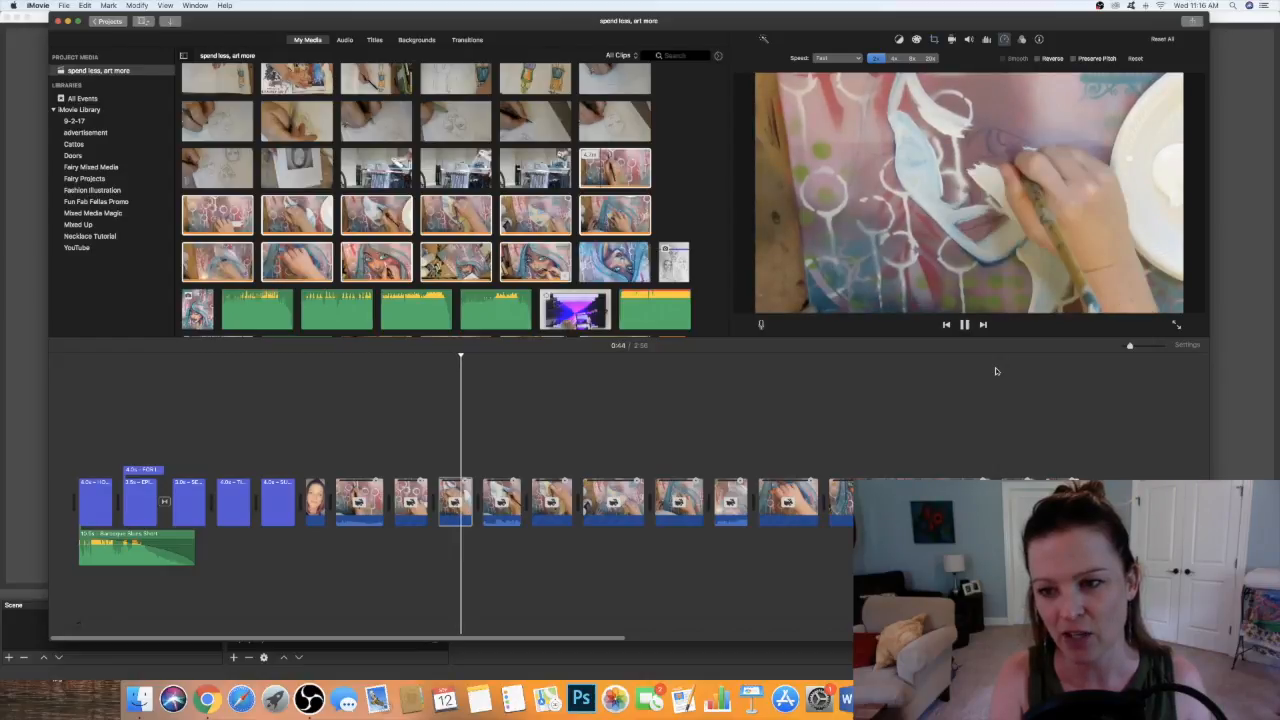
key("F11")
key("F12")
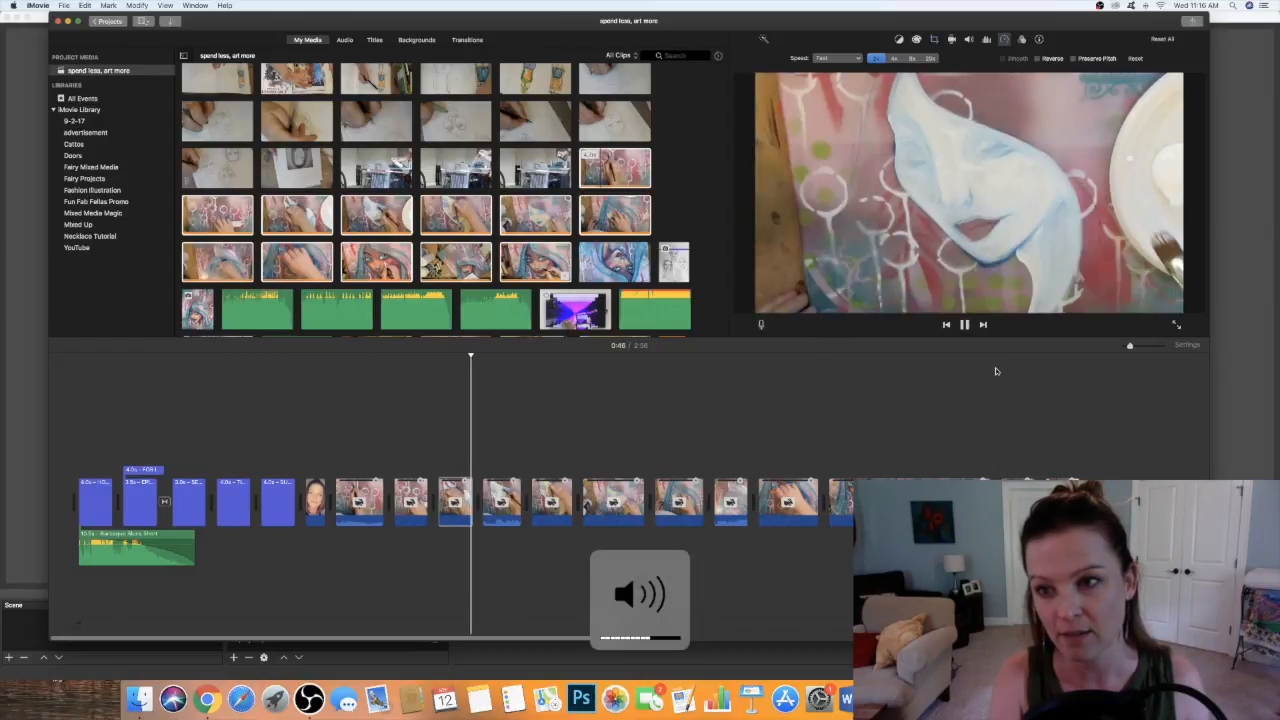
left_click(965, 325)
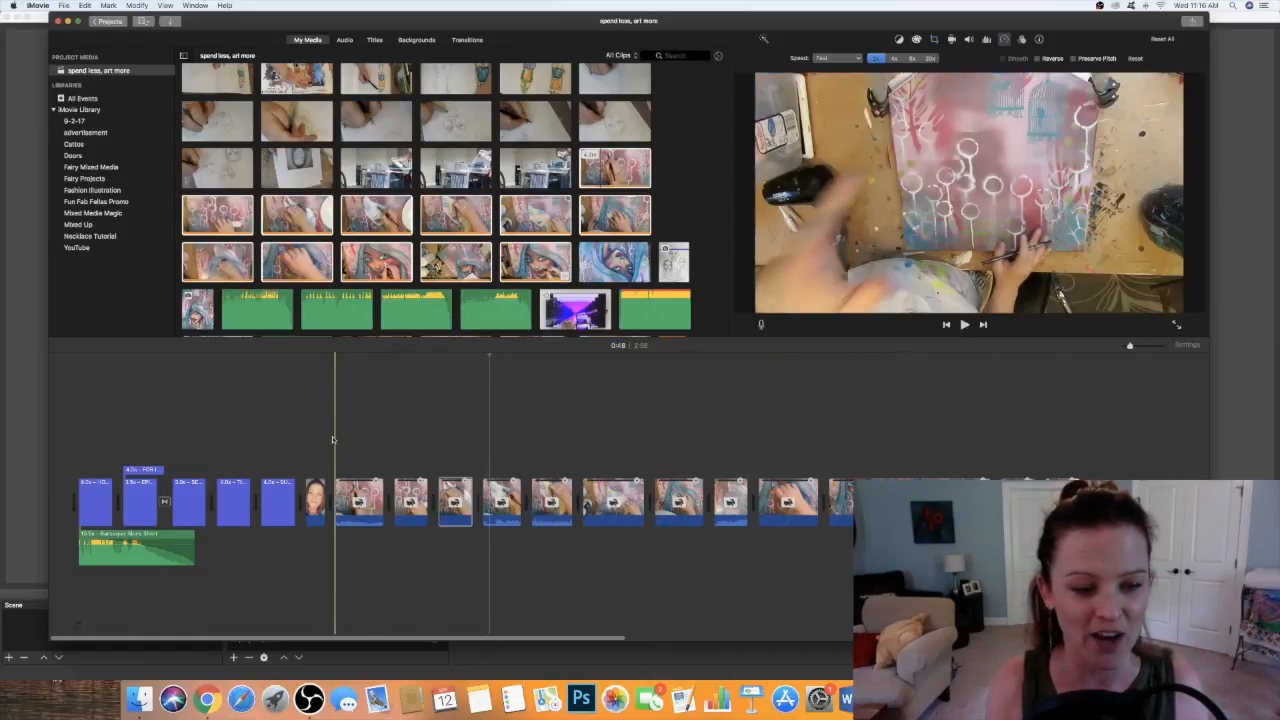
Select all the sped-up painting clips in the timeline, from the first through the last.
left_click(349, 495)
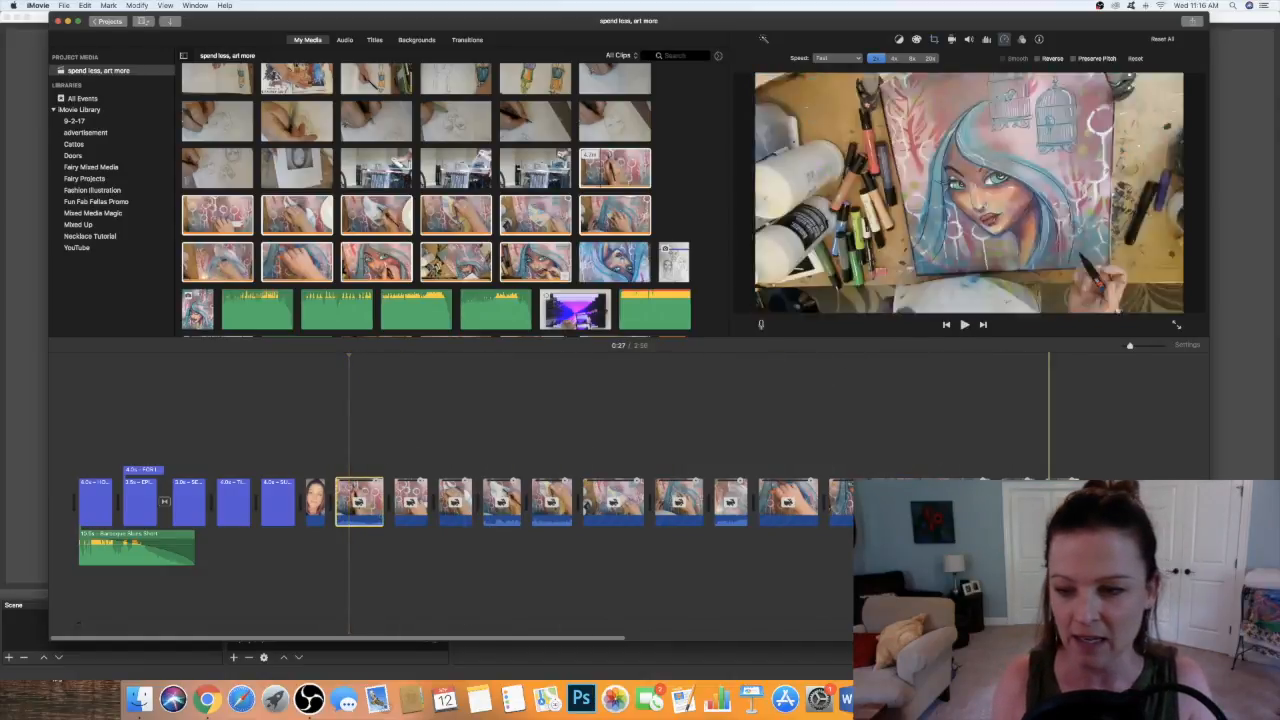
left_click(1056, 495, "shift")
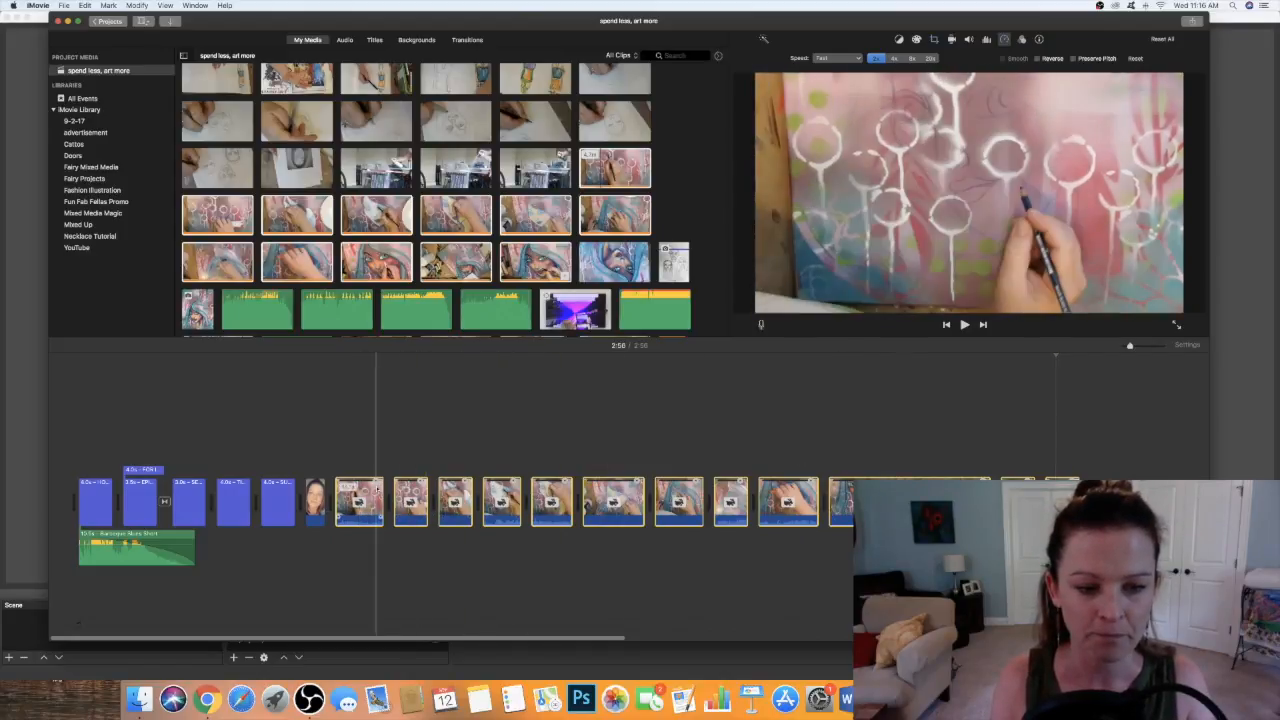
left_click(358, 497)
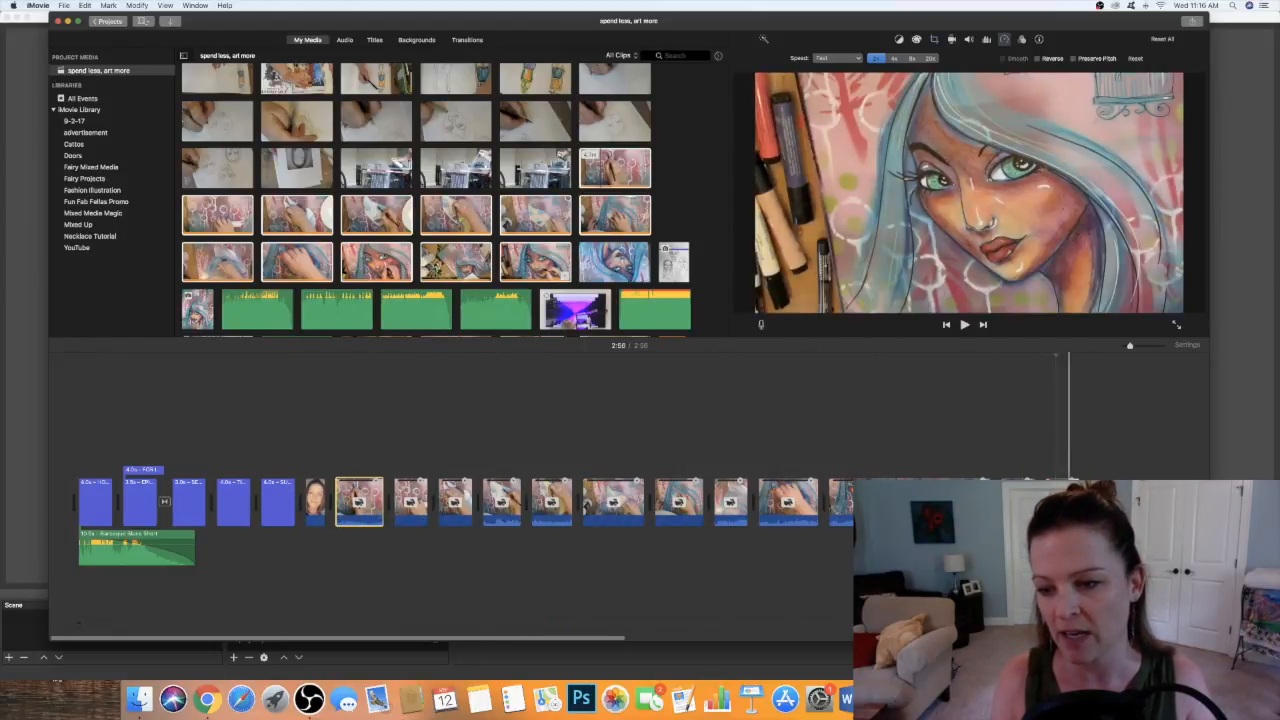
left_click(1072, 482, "shift")
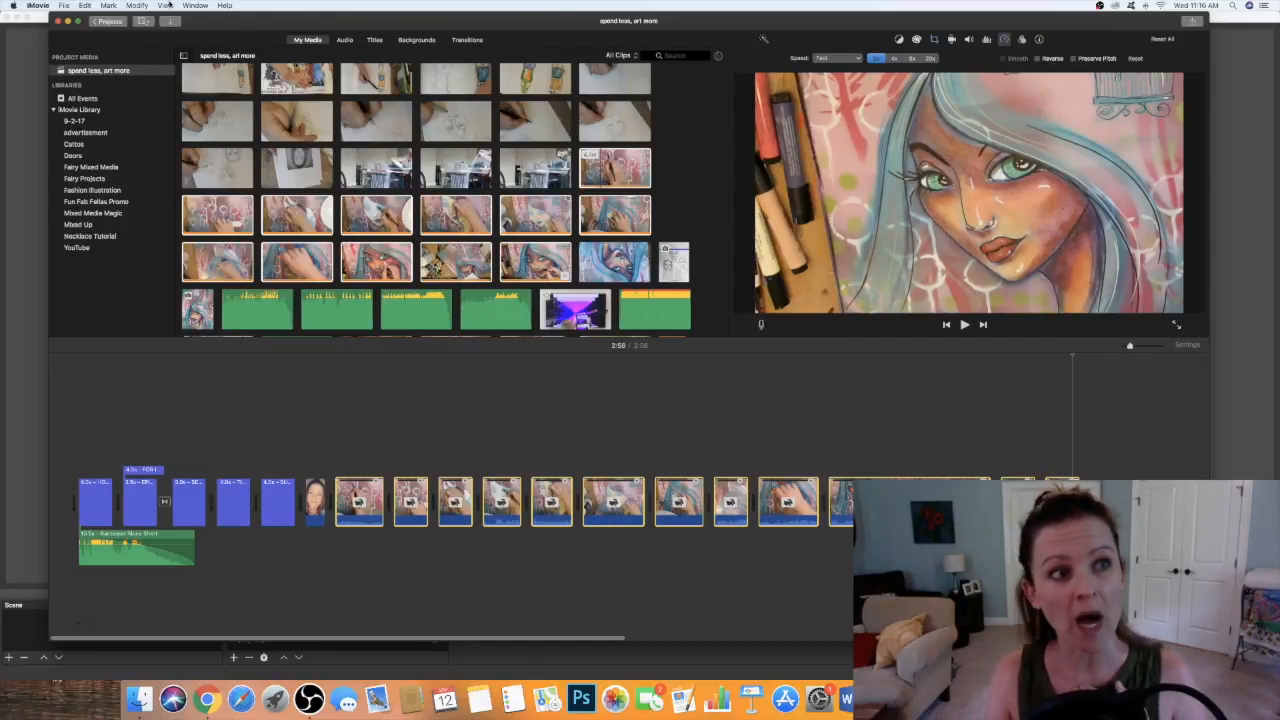
left_click(134, 5)
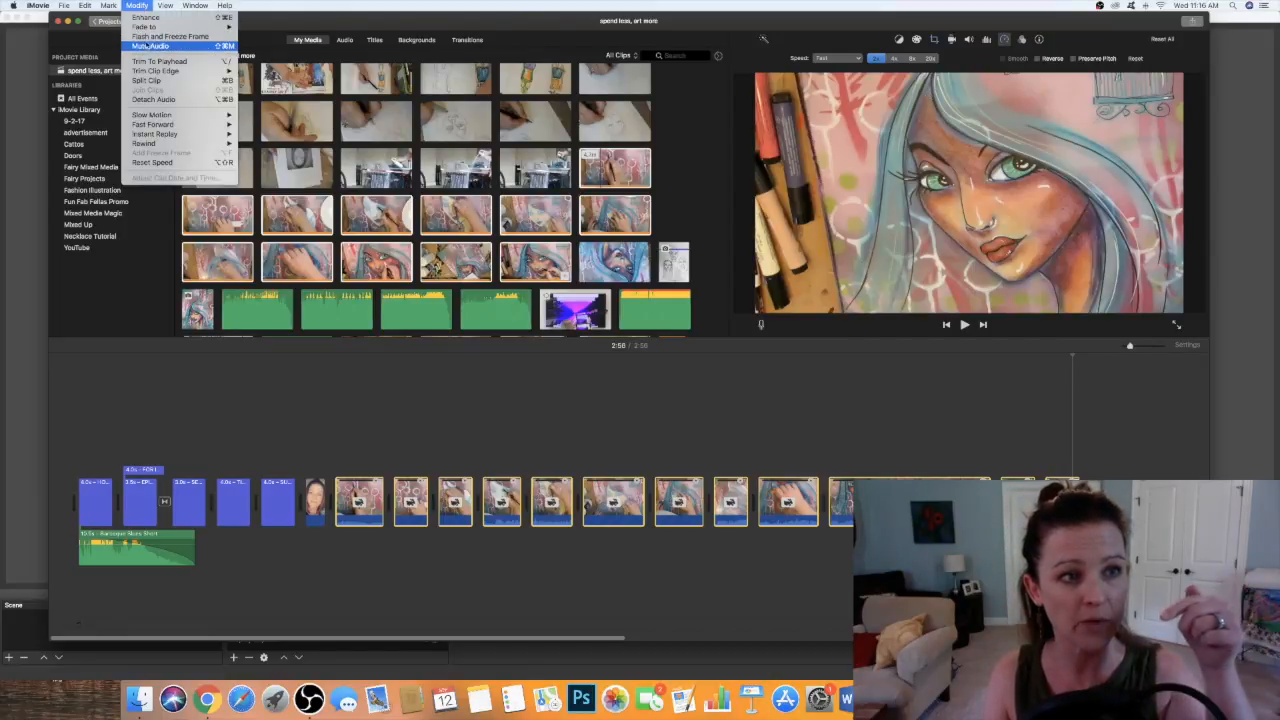
left_click(295, 17)
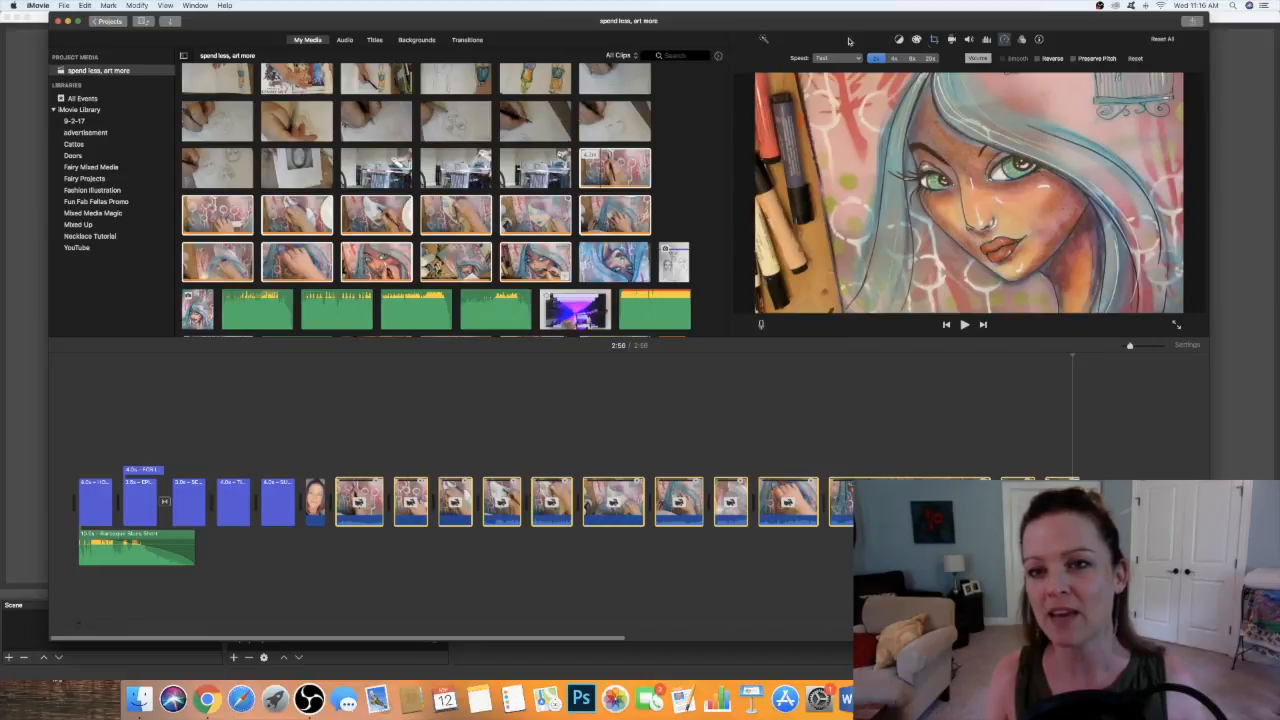
Show the volume controls for the selected painting clips and clear the selection in the timeline.
left_click(969, 40)
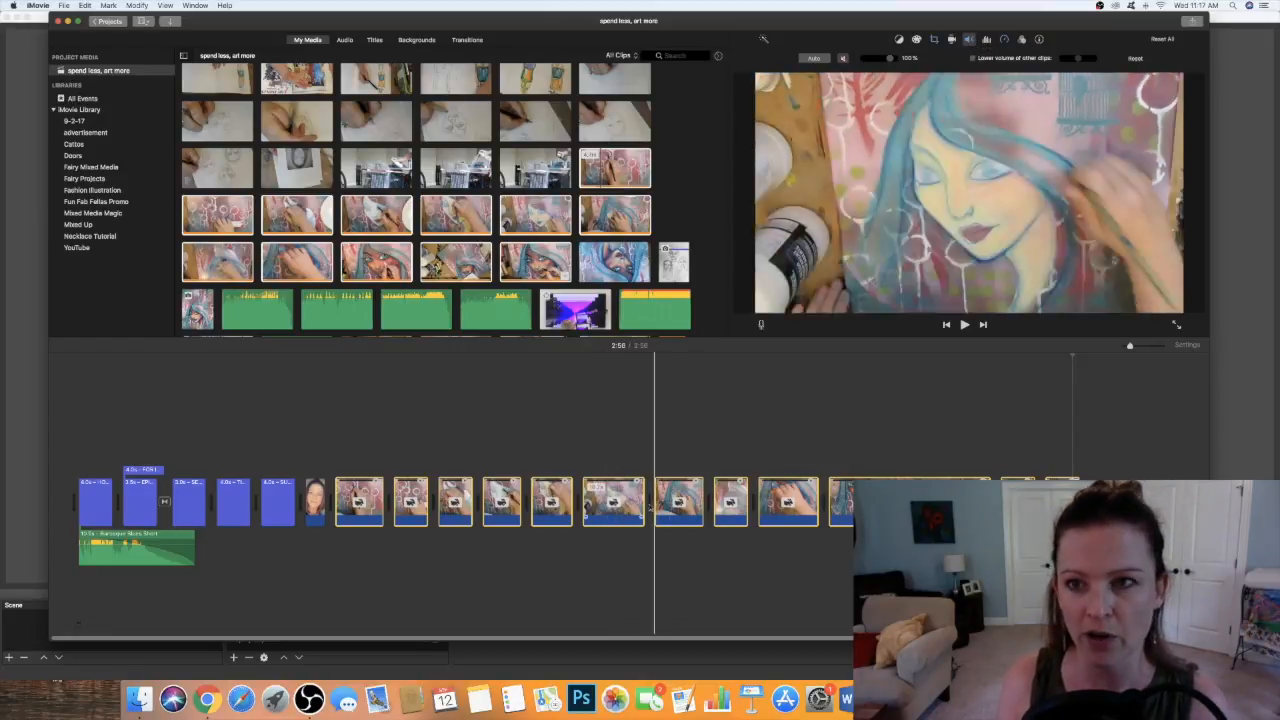
left_click(474, 567)
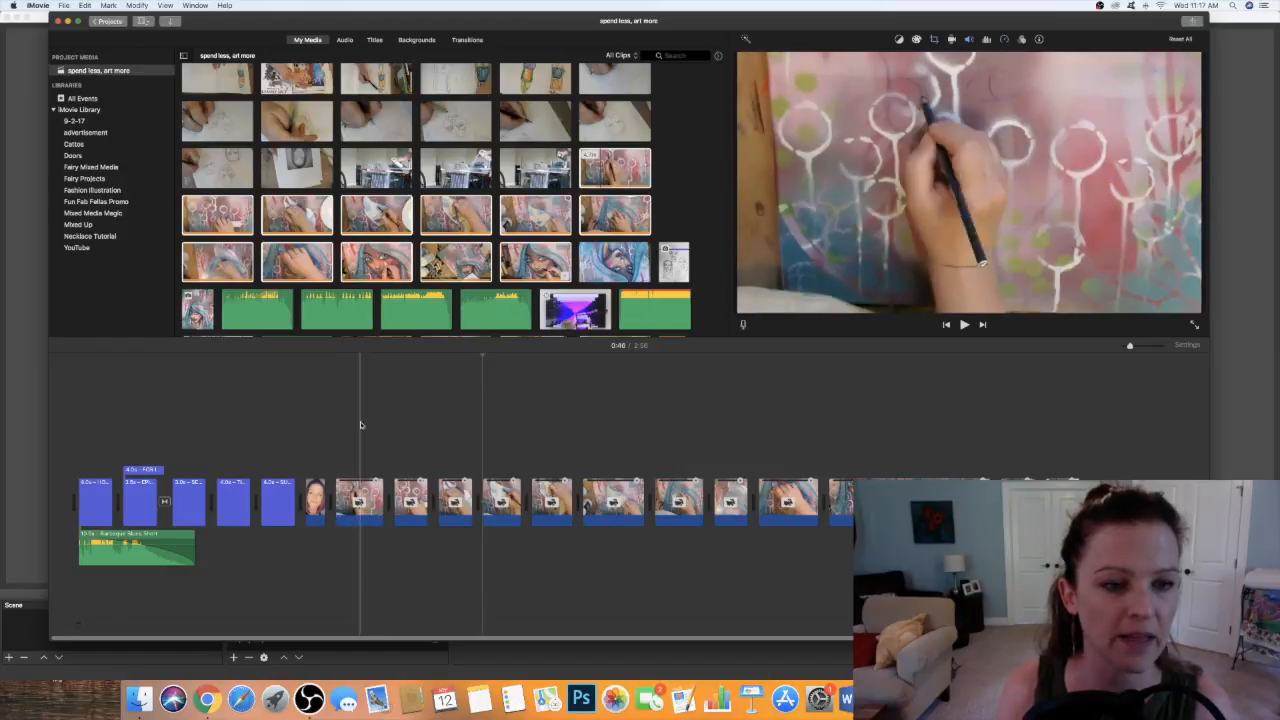
left_click(406, 432)
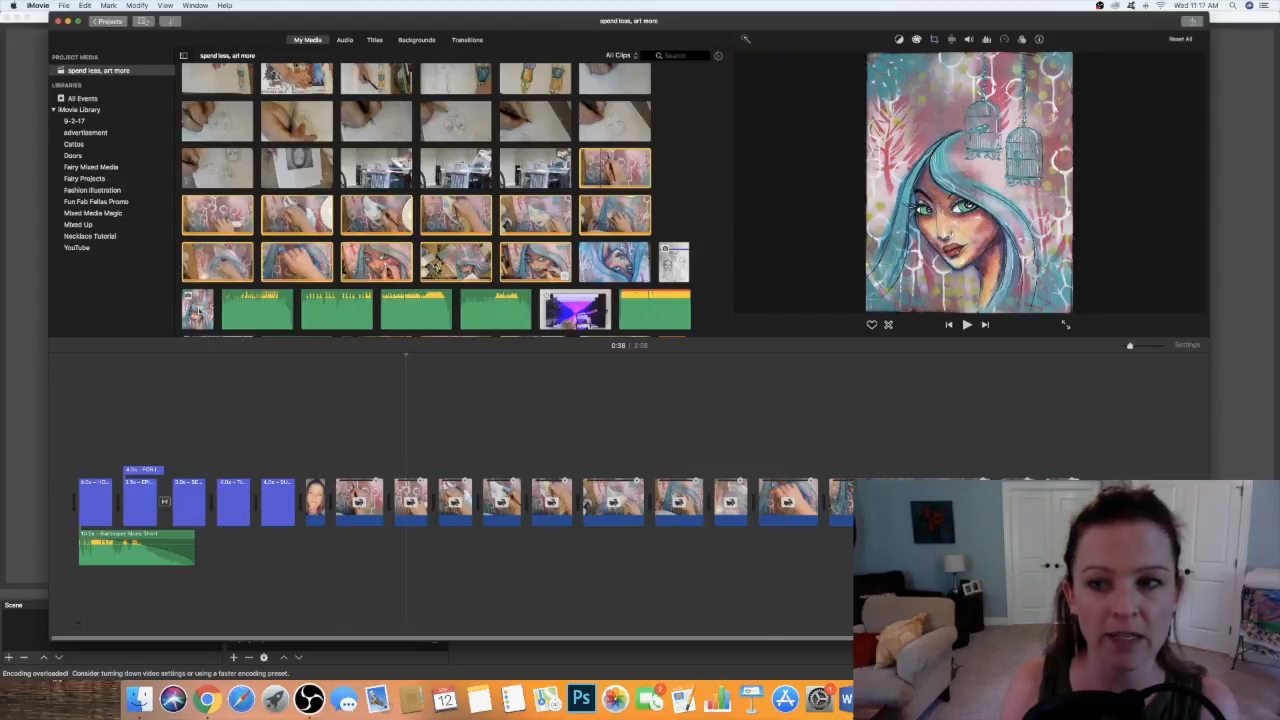
Insert the finished painting photo in the timeline between the portrait clip and the first sped-up painting clip.
left_click_drag(198, 312, 328, 459)
left_click_drag(327, 484, 327, 490)
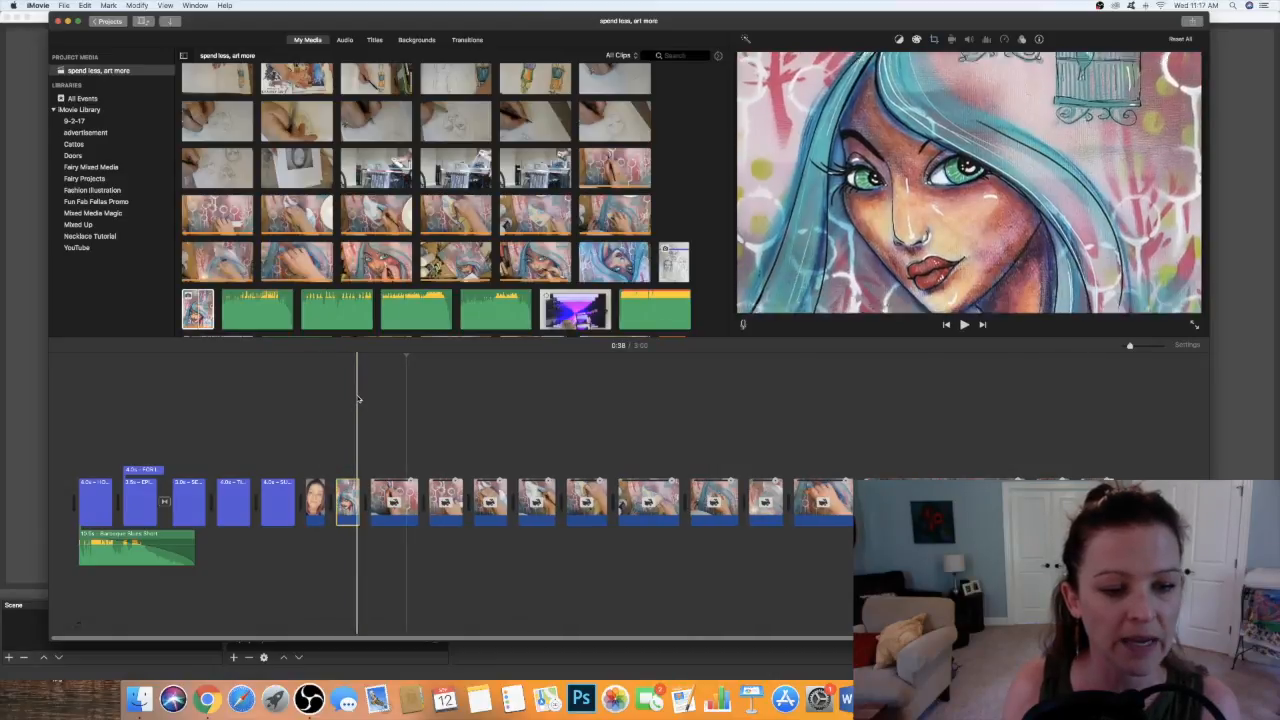
left_click(343, 400)
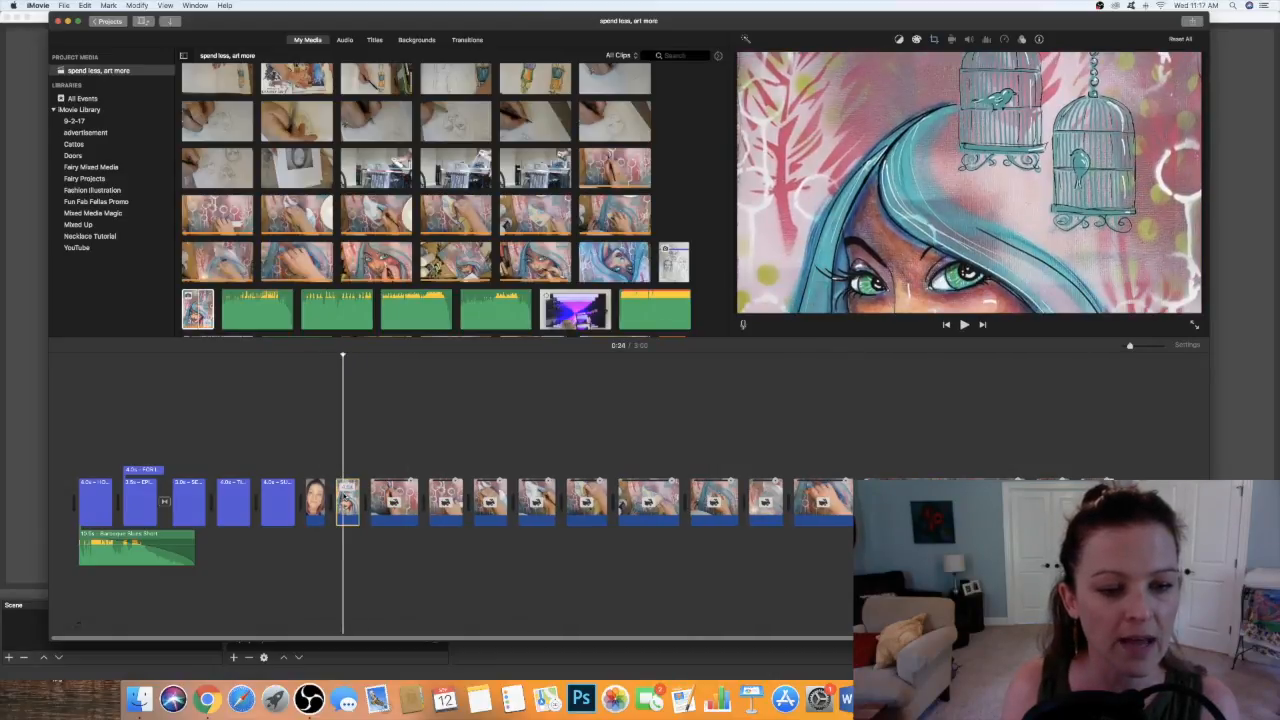
Add an Organic Main title reading "oooooh yeah" over the finished painting photo and preview it.
left_click(373, 40)
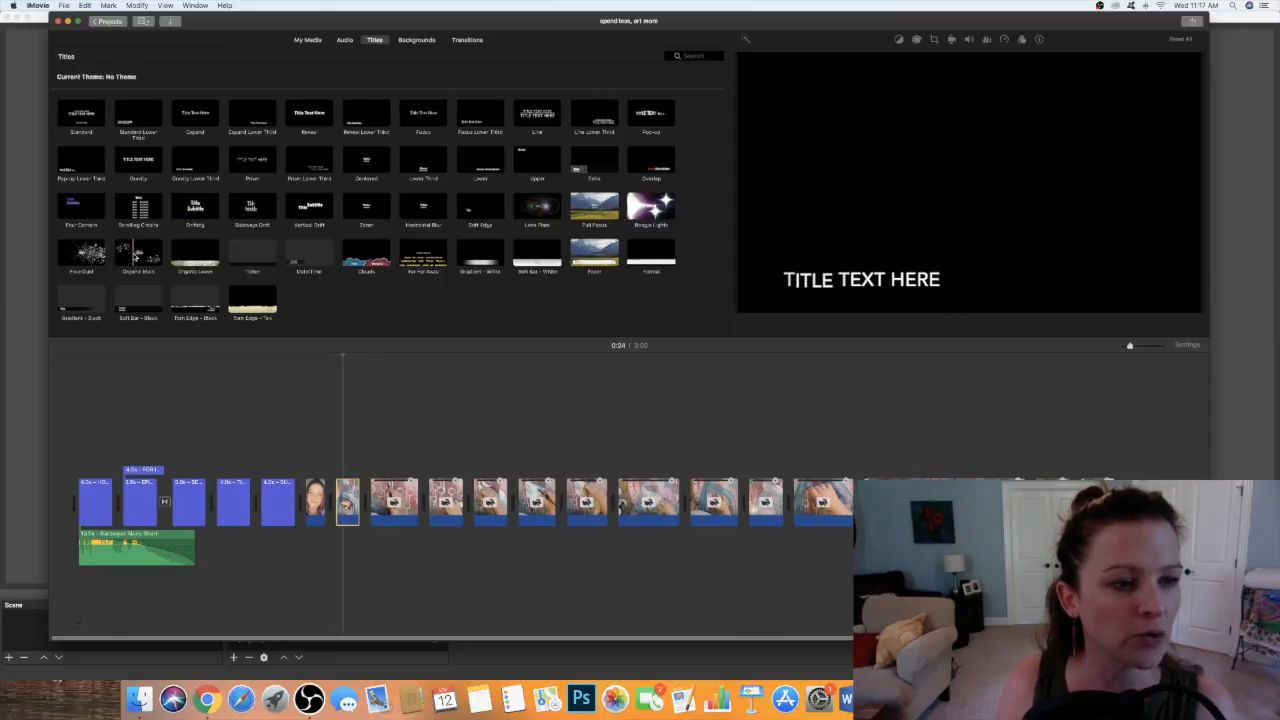
mouse_move(130, 255)
left_mouse_down()
mouse_move(300, 345)
mouse_move(352, 410)
mouse_move(346, 468)
left_mouse_up()
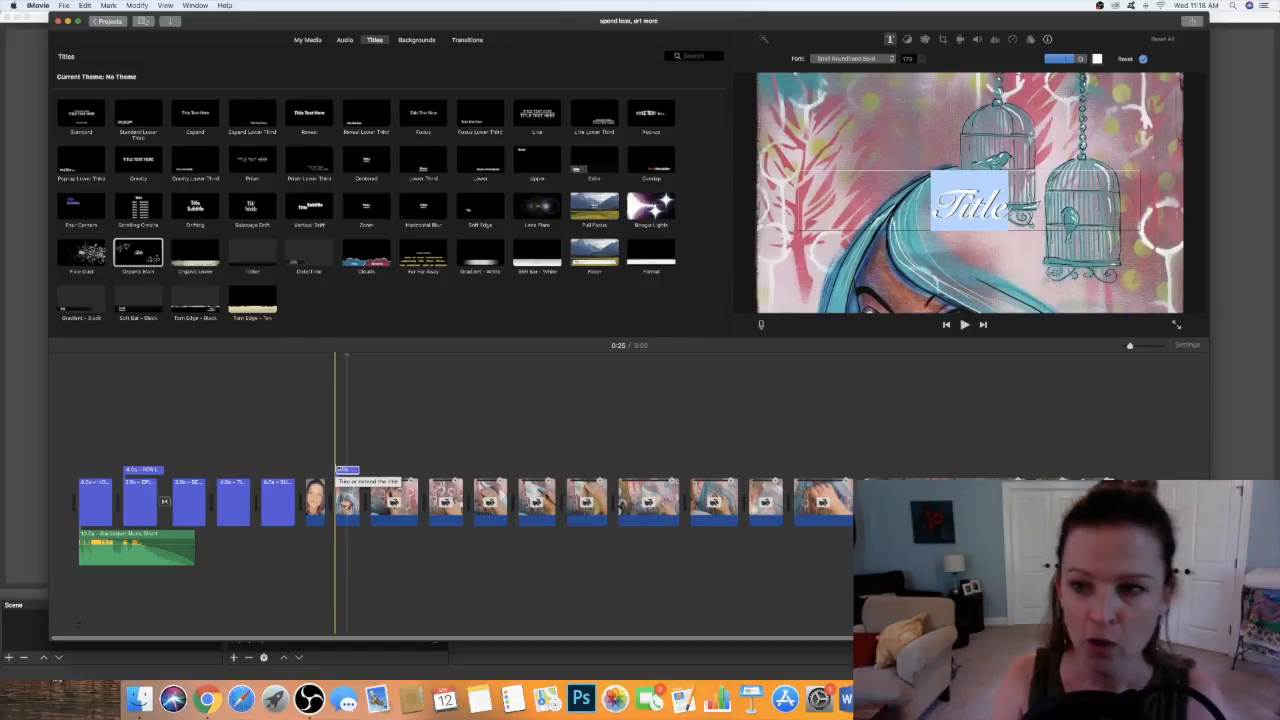
type("oooooh yeah")
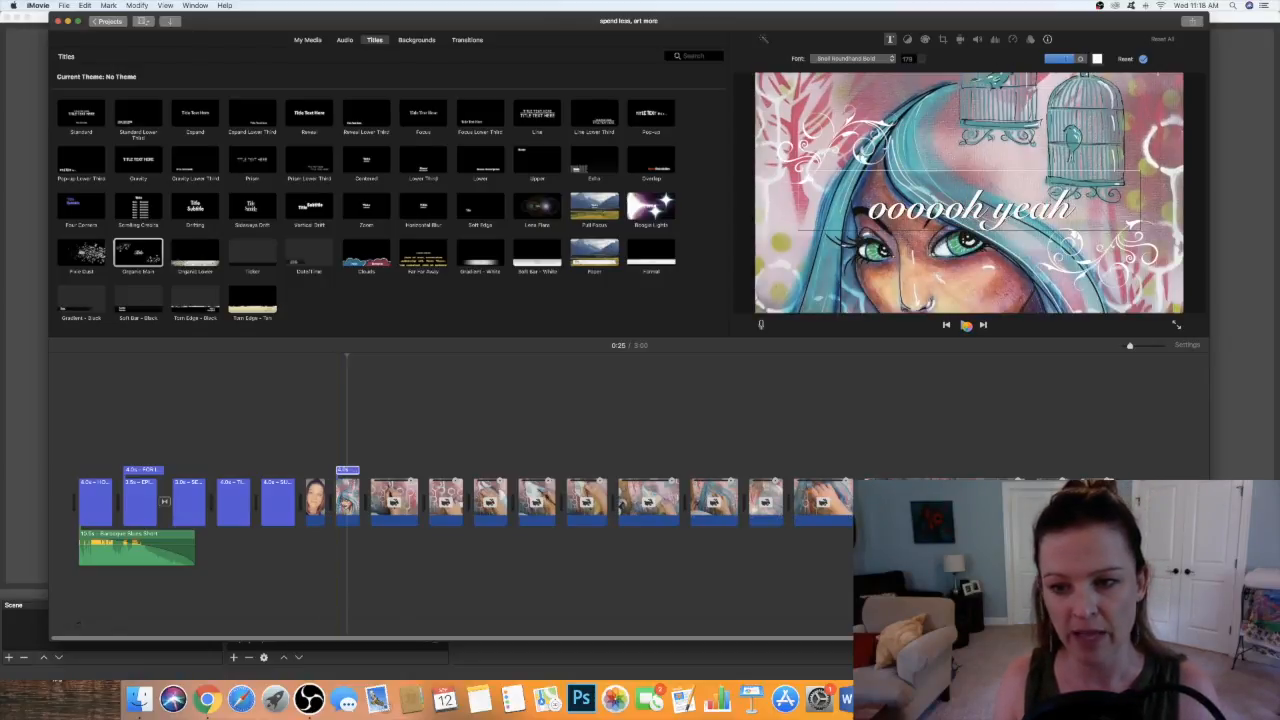
left_click(965, 325)
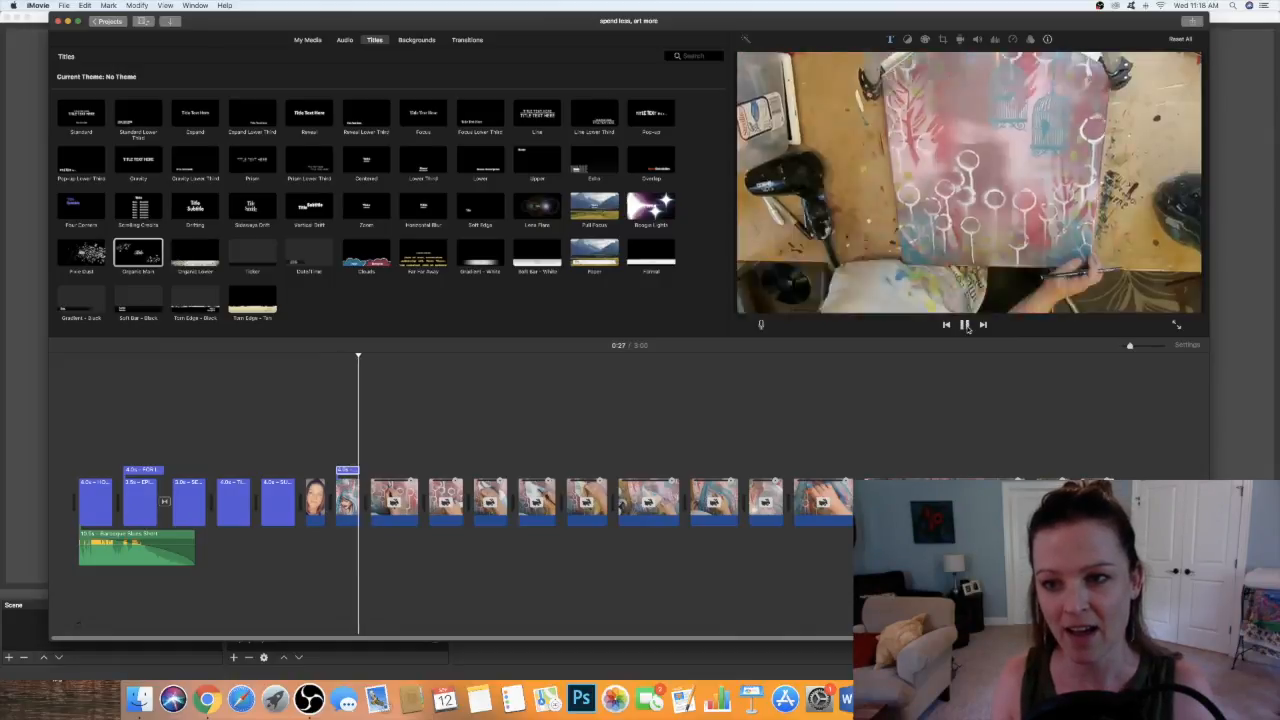
left_click(965, 325)
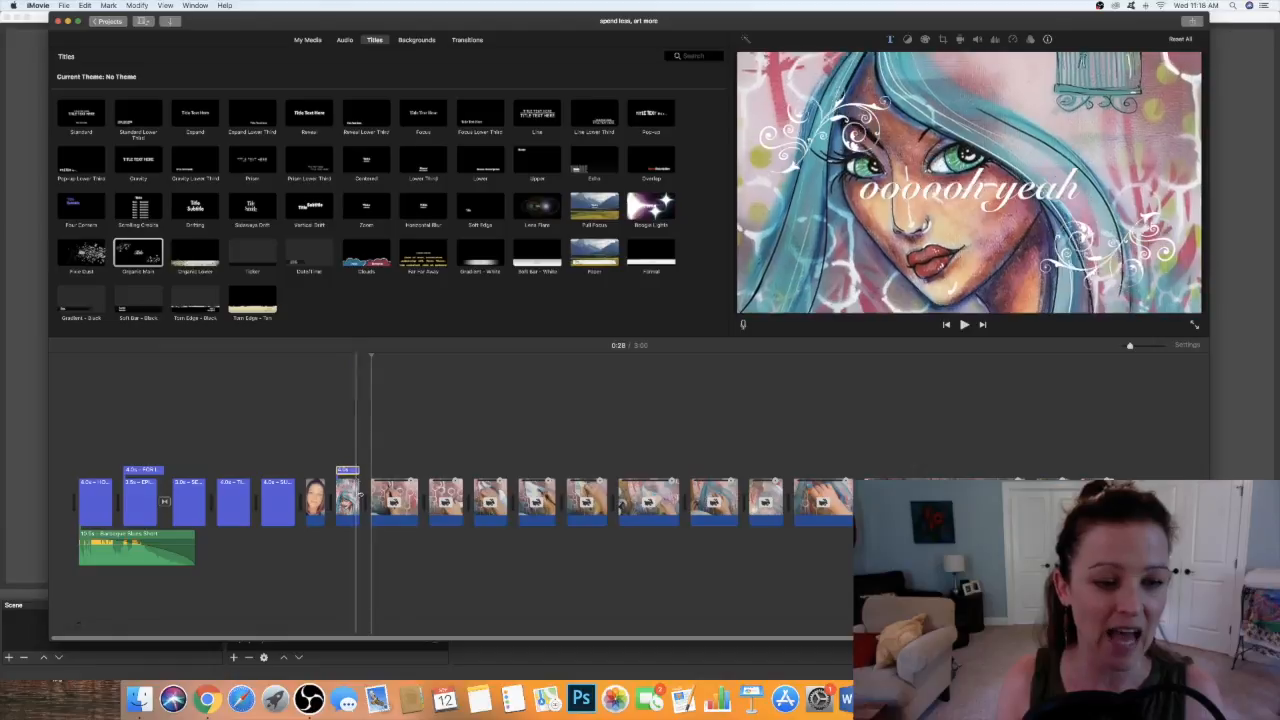
Try stretching the finished painting photo's duration, and extend its title past the photo into the first painting clip.
left_click(353, 498)
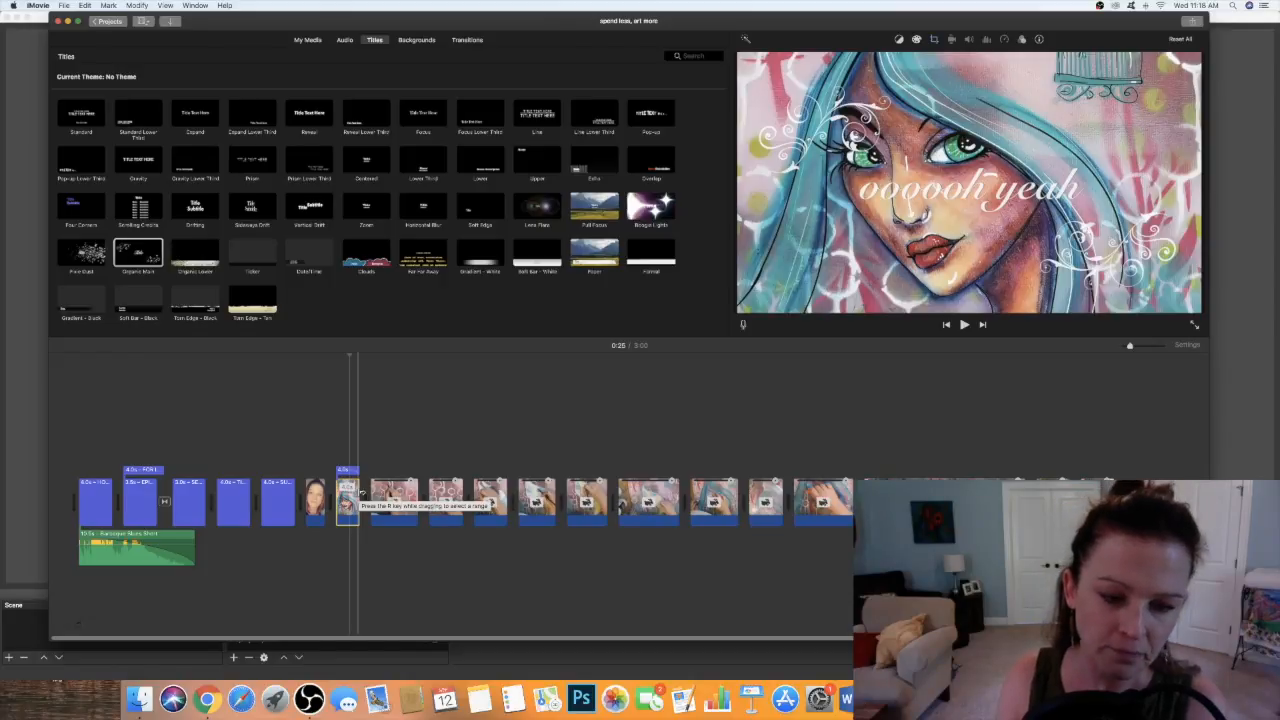
left_click_drag(360, 492, 473, 492)
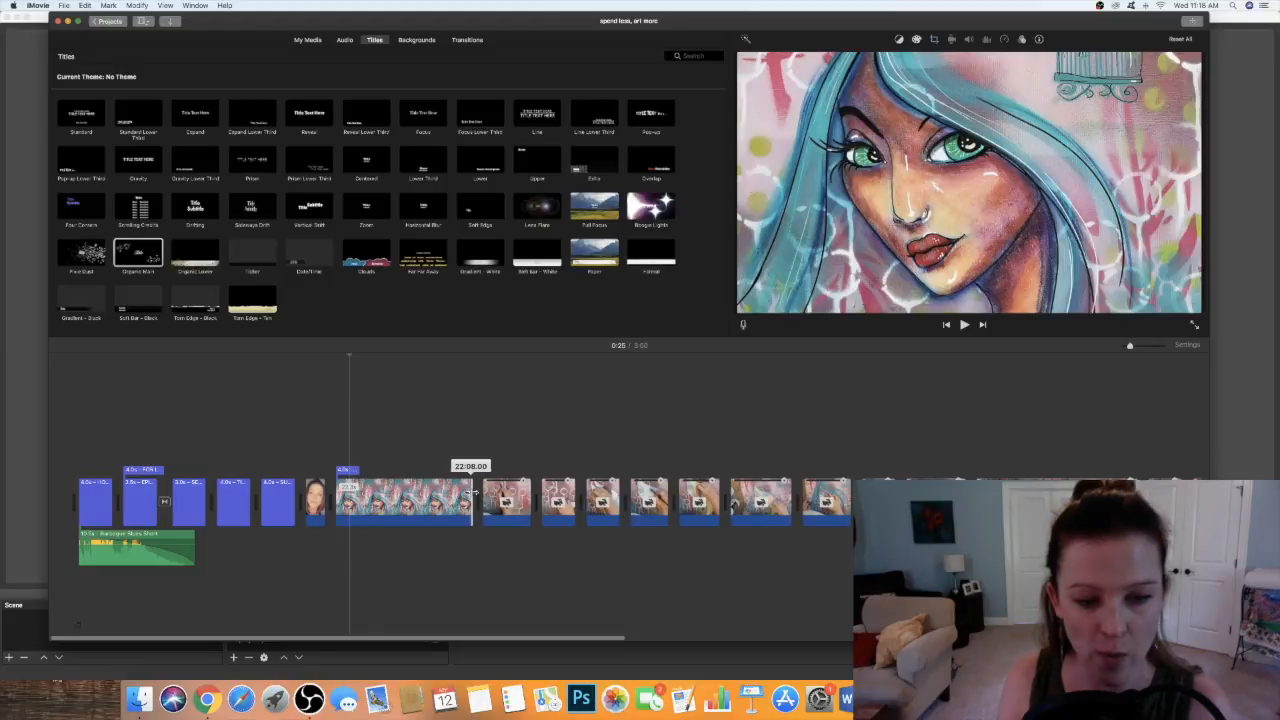
mouse_move(471, 492)
left_mouse_down()
mouse_move(369, 492)
mouse_move(364, 471)
mouse_move(381, 469)
left_mouse_up()
left_click(362, 471)
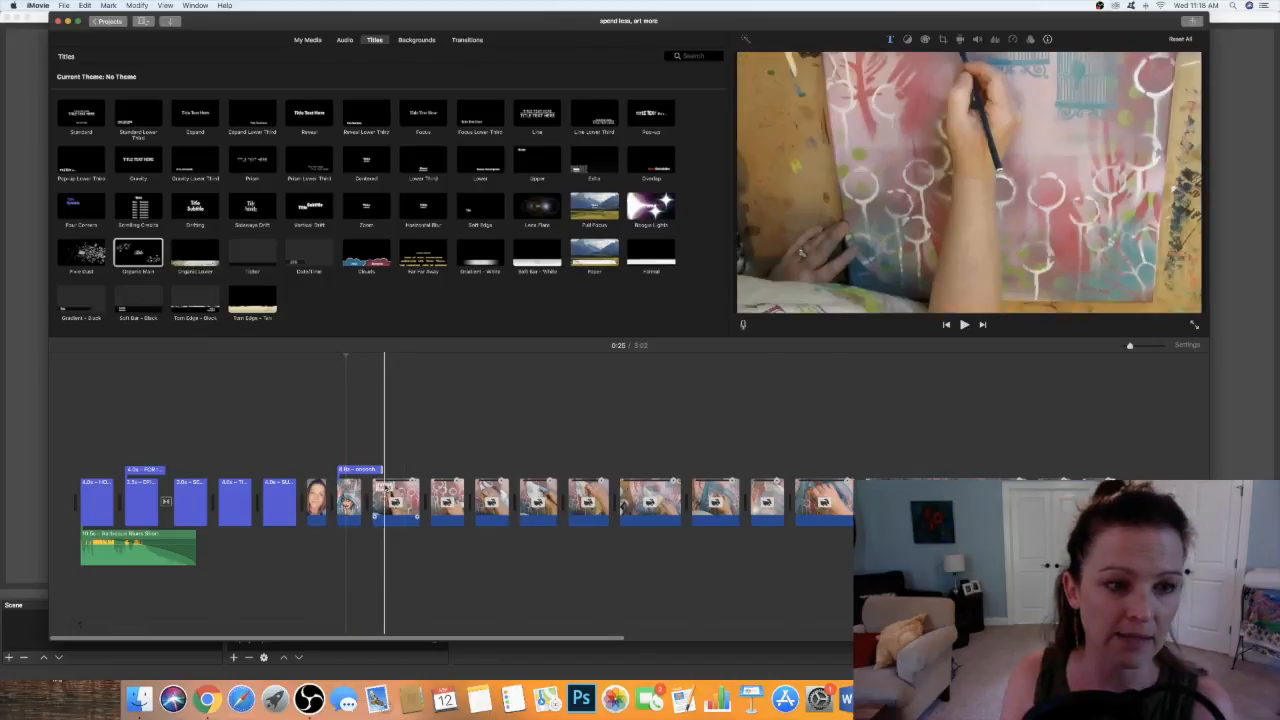
left_click(350, 505)
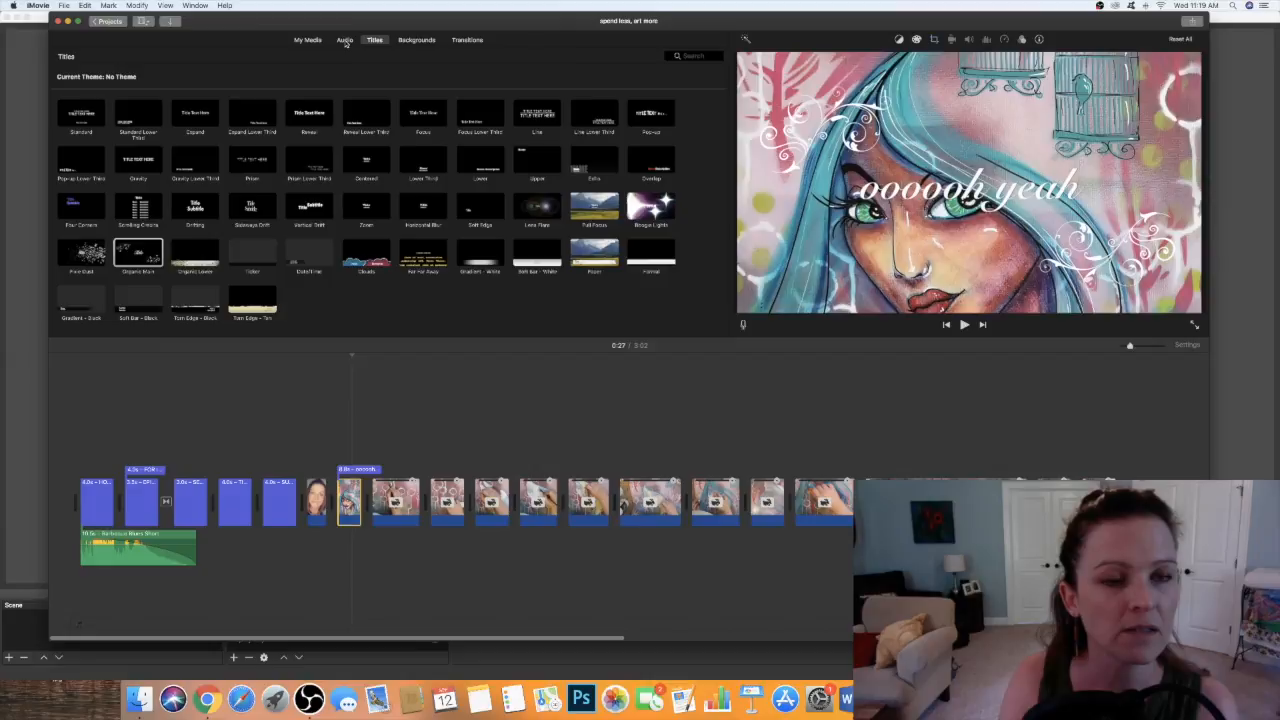
Browse the iLife sound effects and preview the Forest ambience sound, raising the system volume.
left_click(345, 40)
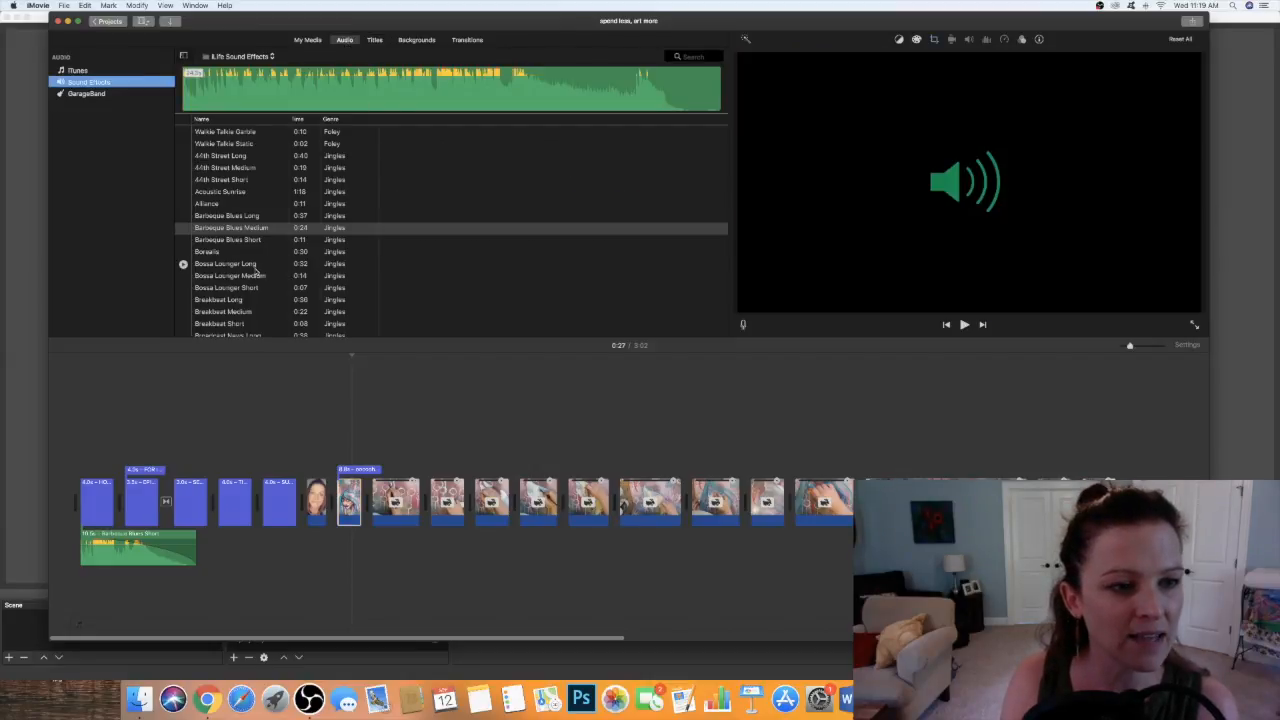
scroll(255, 266, "up", 5)
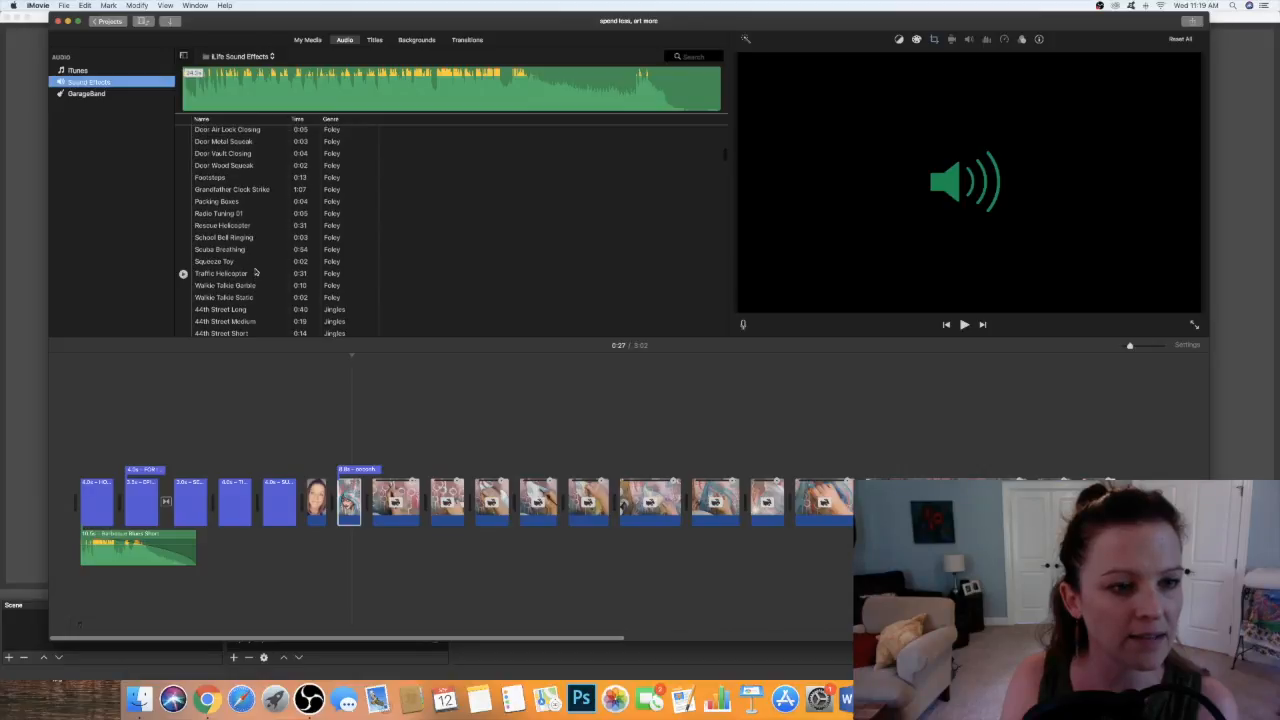
scroll(251, 271, "up", 6)
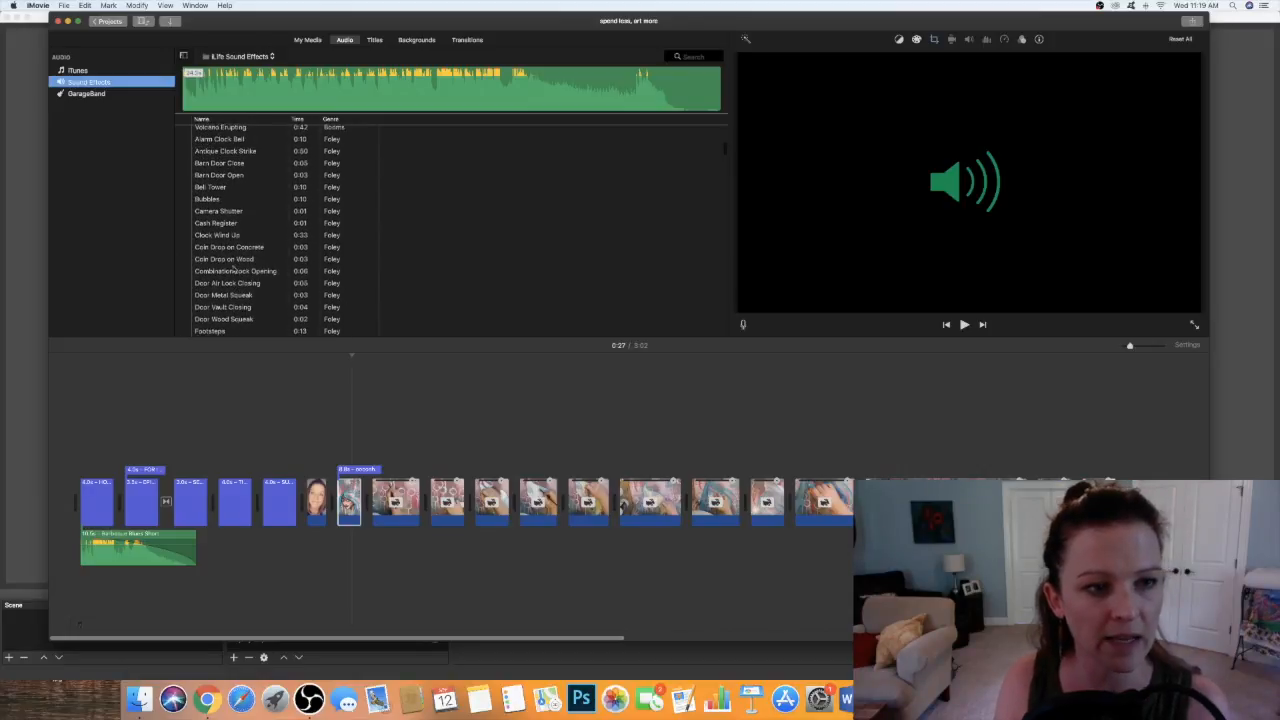
scroll(232, 270, "up", 10)
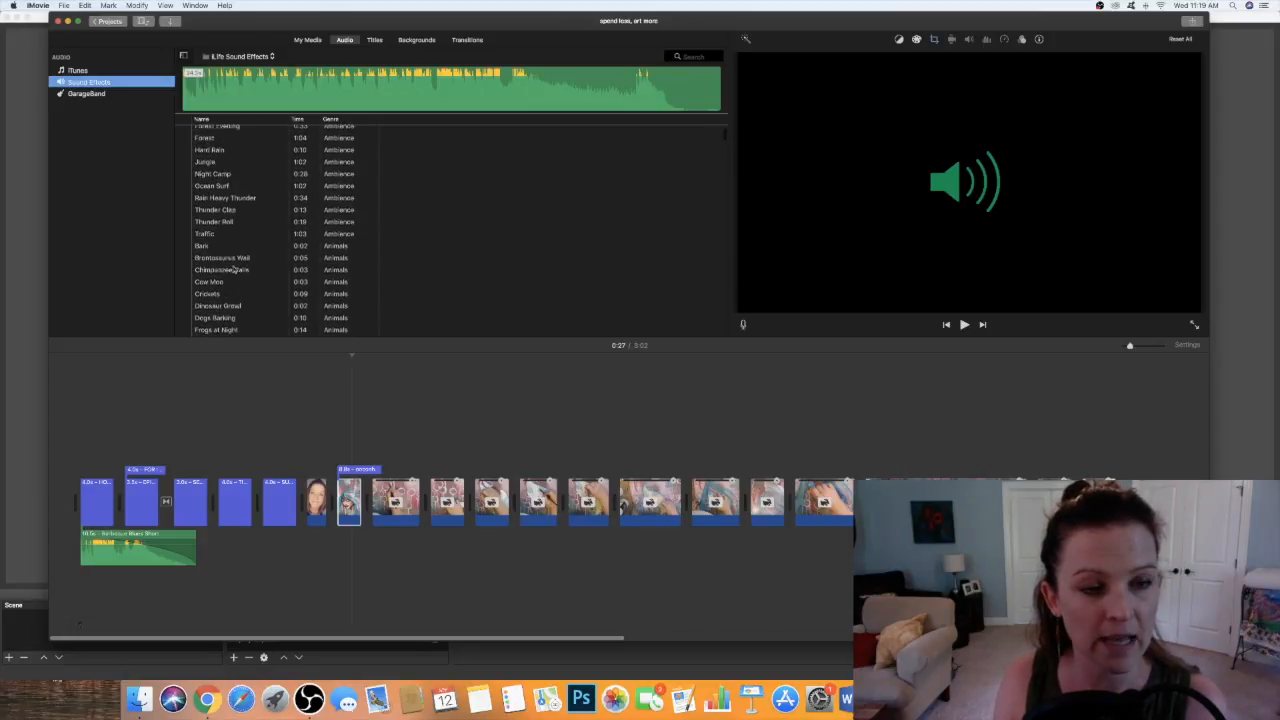
scroll(233, 268, "down", 3)
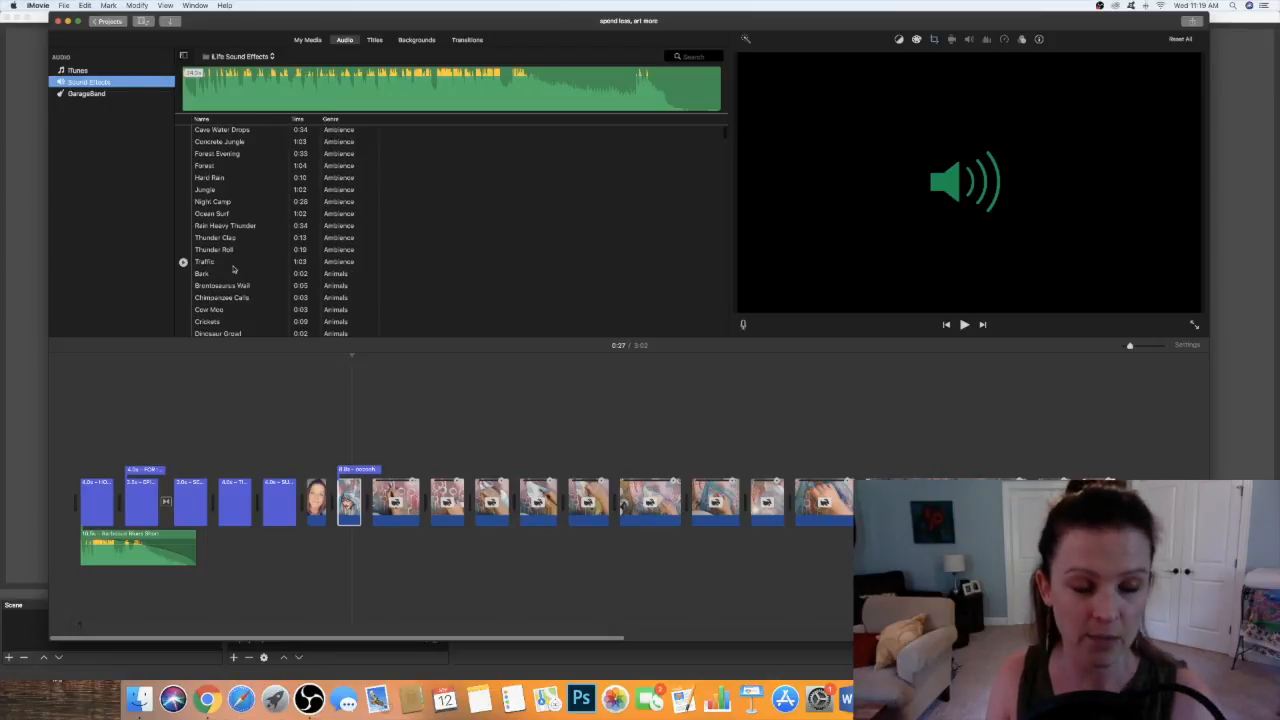
scroll(210, 200, "up", 3)
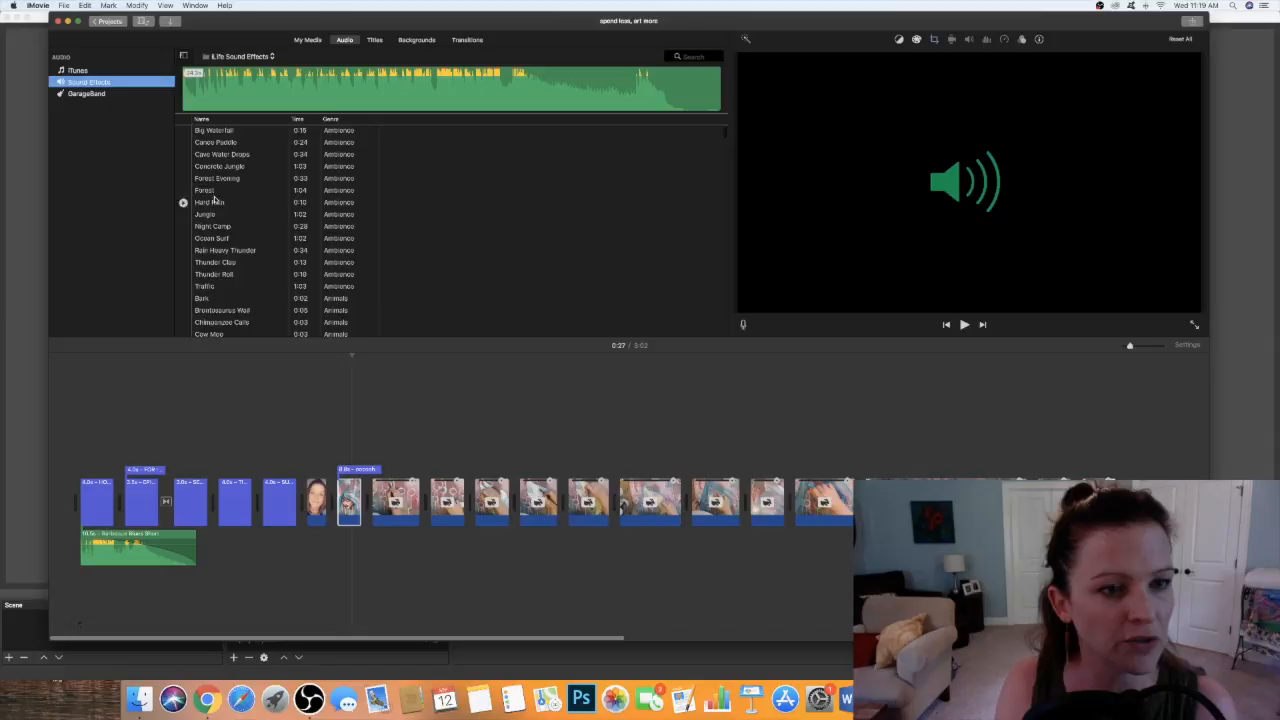
left_click(183, 191)
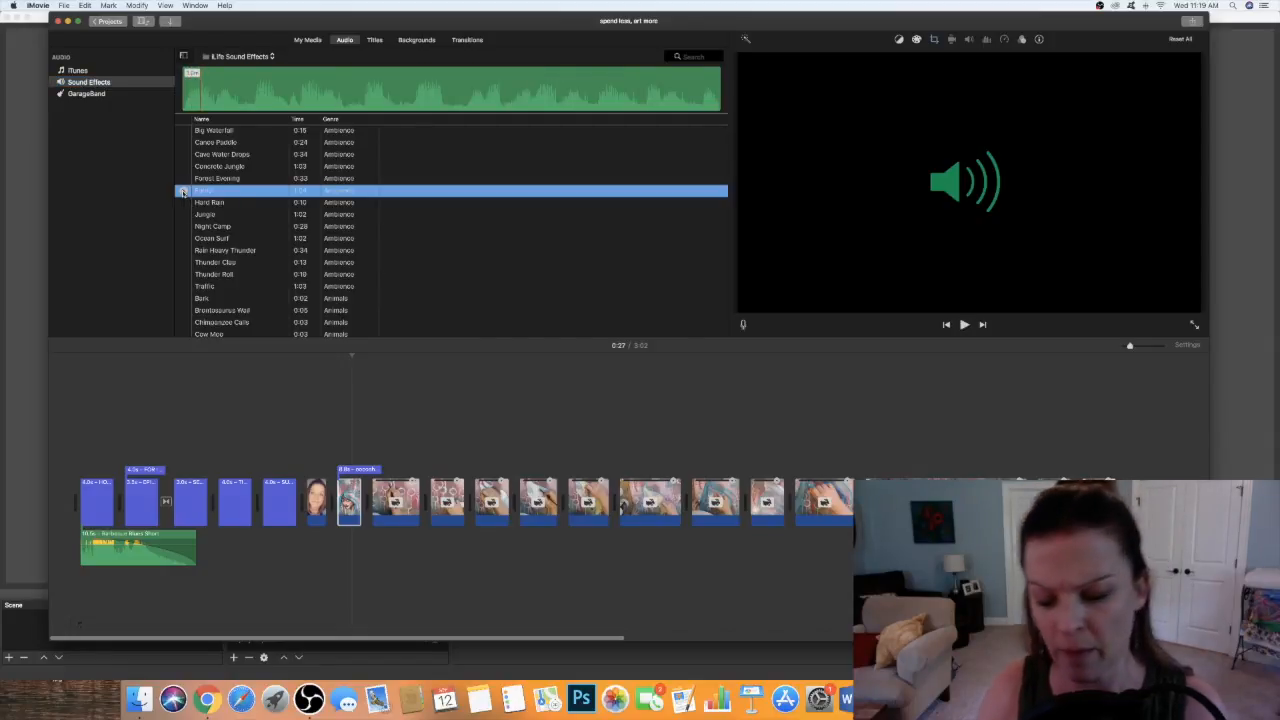
key("XF86AudioRaiseVolume")
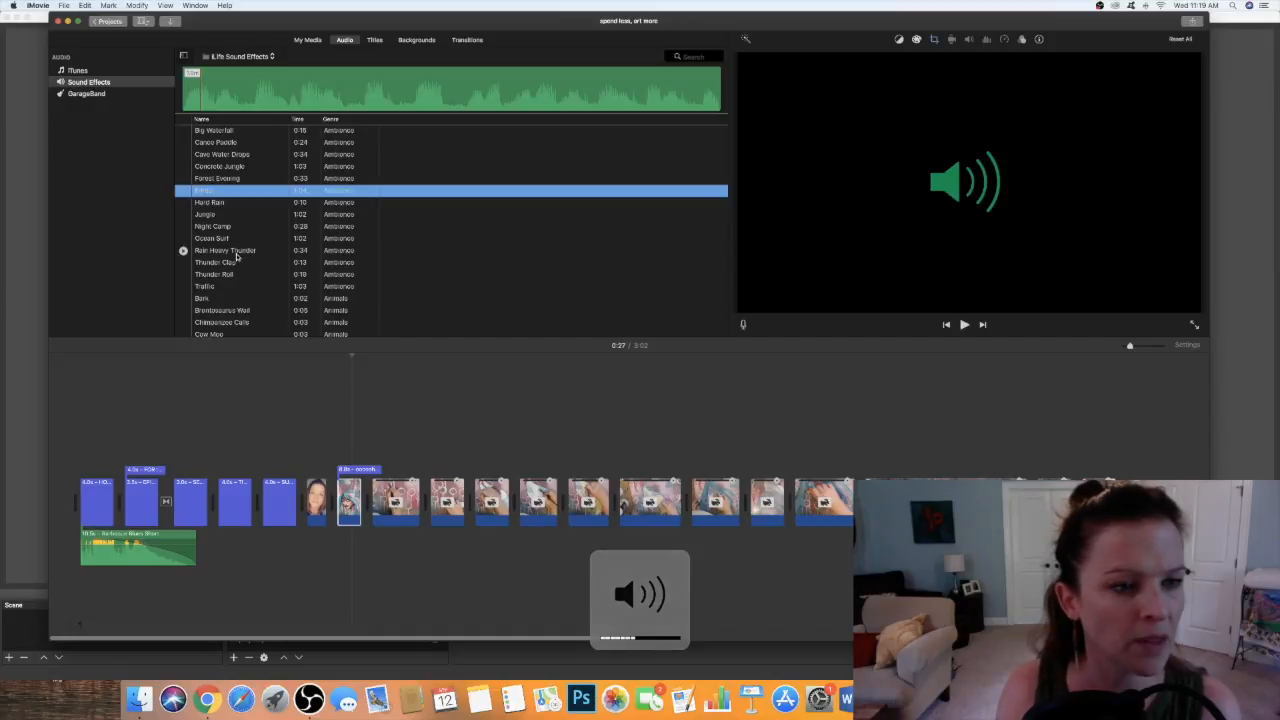
Find the jingles in the sound effects and preview Buddy and Catwalk Long.
scroll(237, 258, "down", 3)
scroll(237, 258, "down", 15)
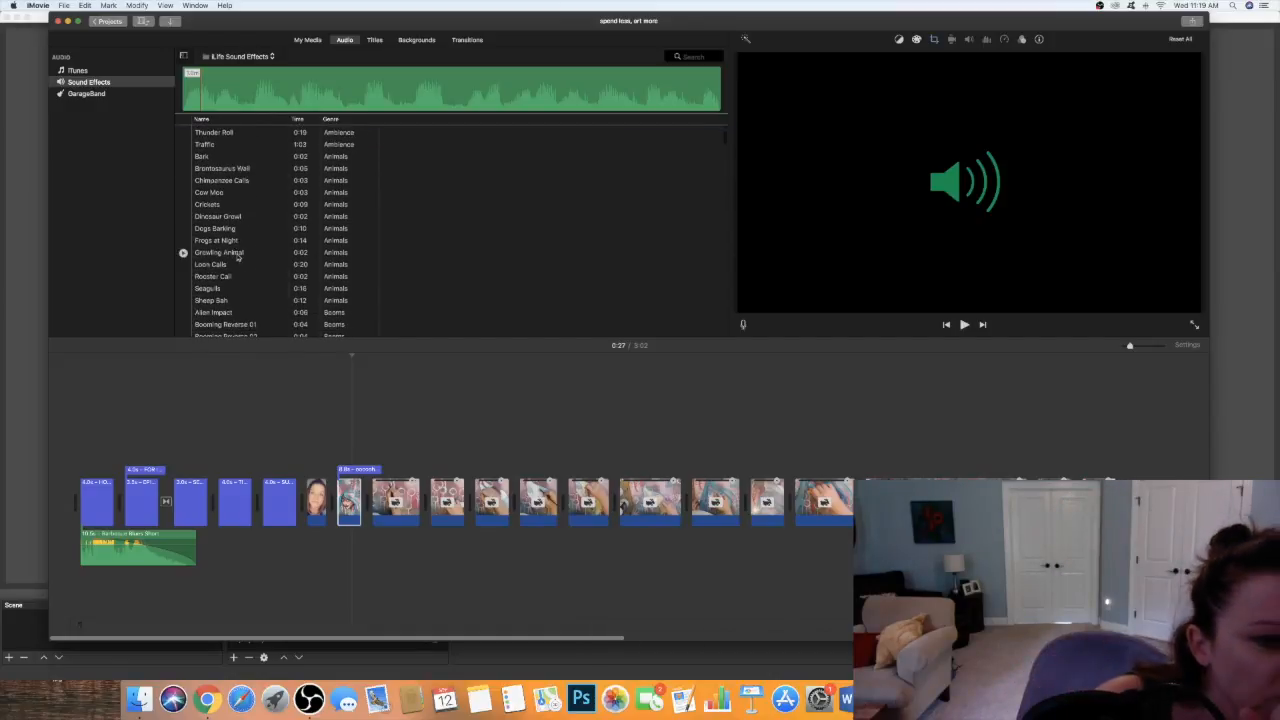
scroll(238, 258, "down", 6)
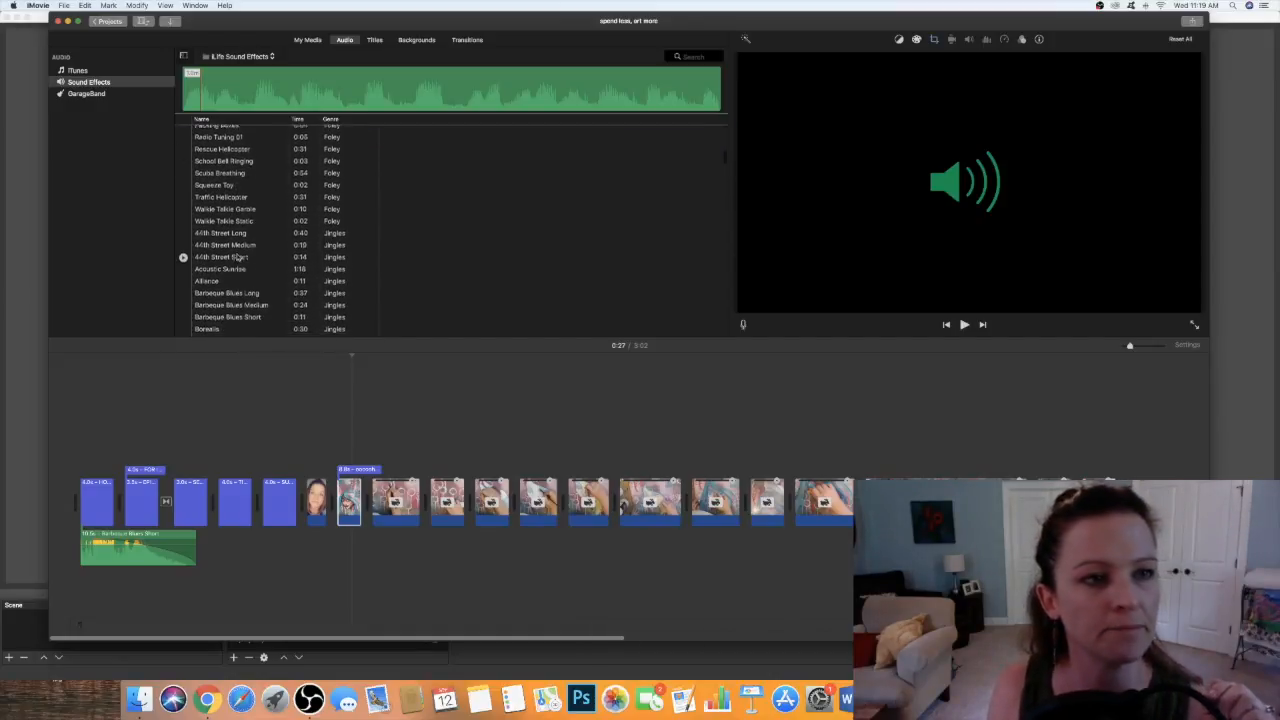
scroll(238, 257, "down", 2)
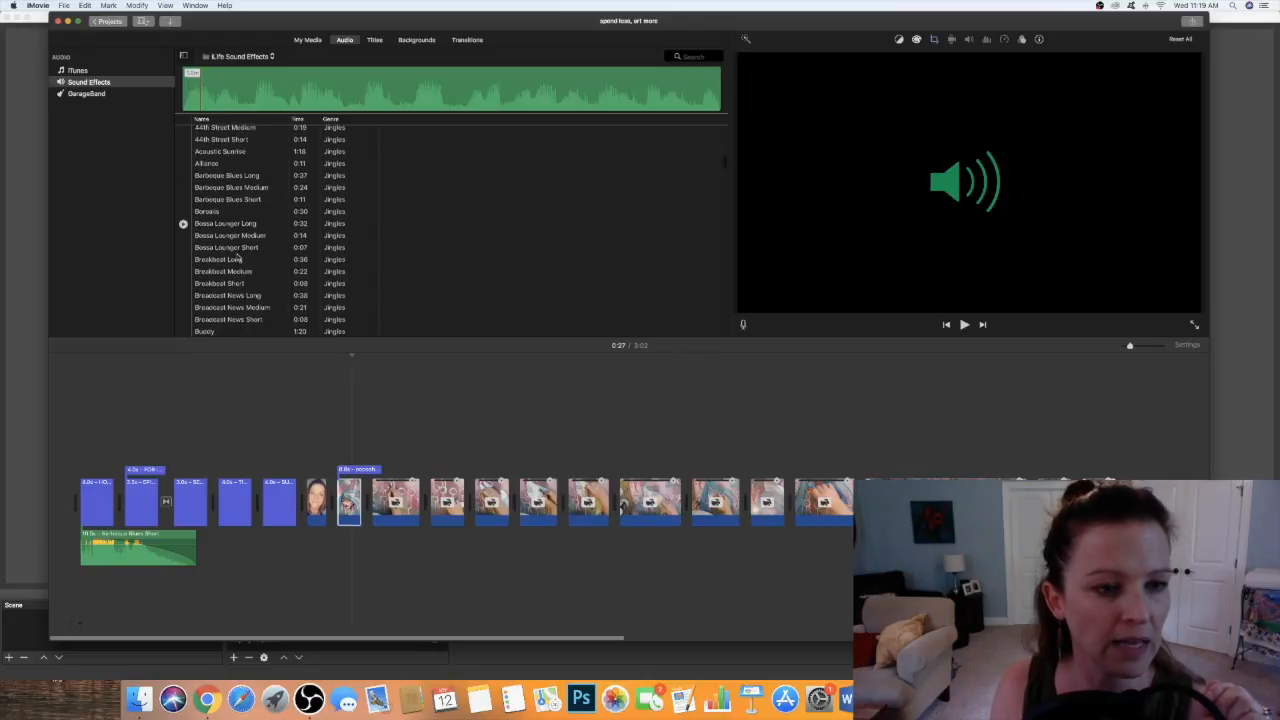
scroll(240, 272, "down", 3)
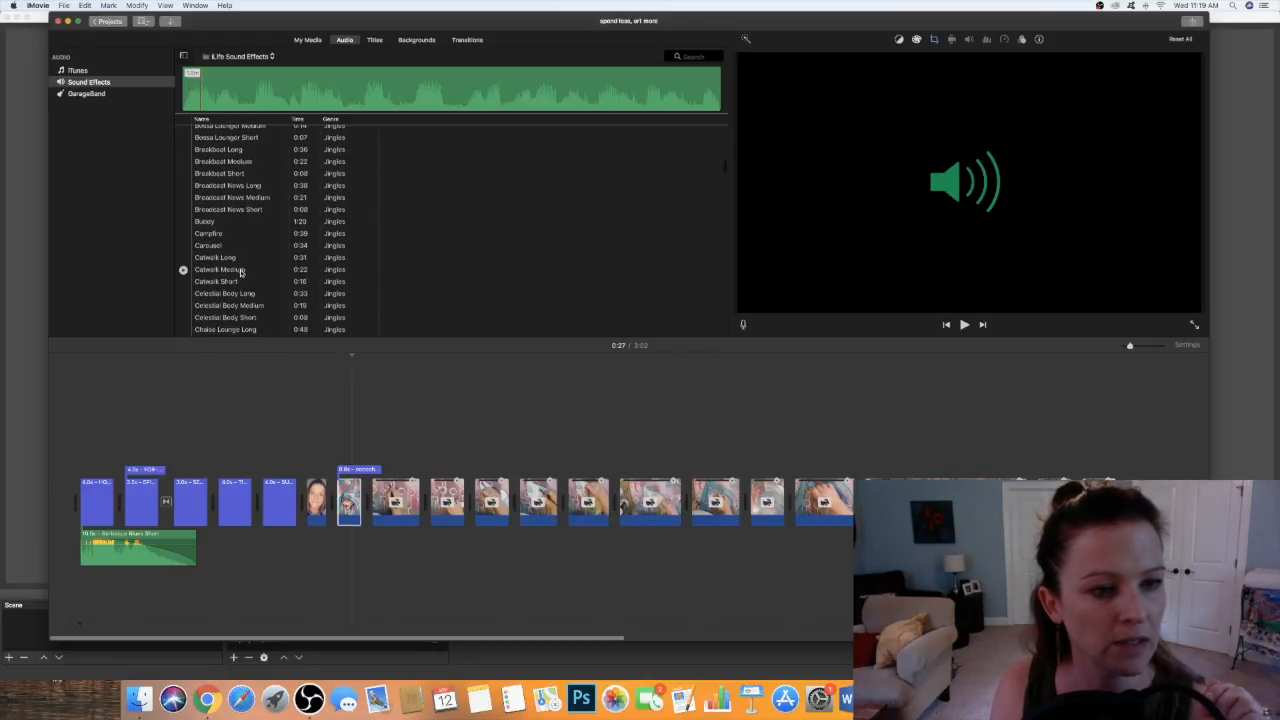
left_click(183, 222)
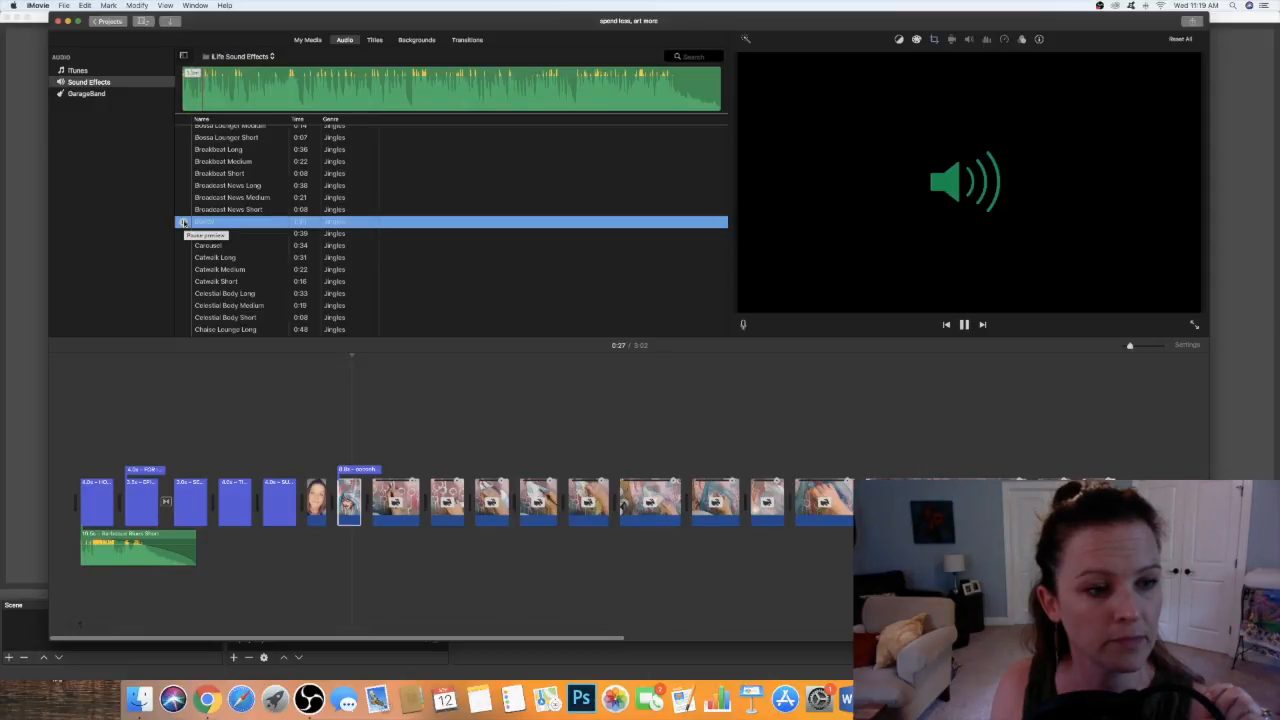
left_click(183, 222)
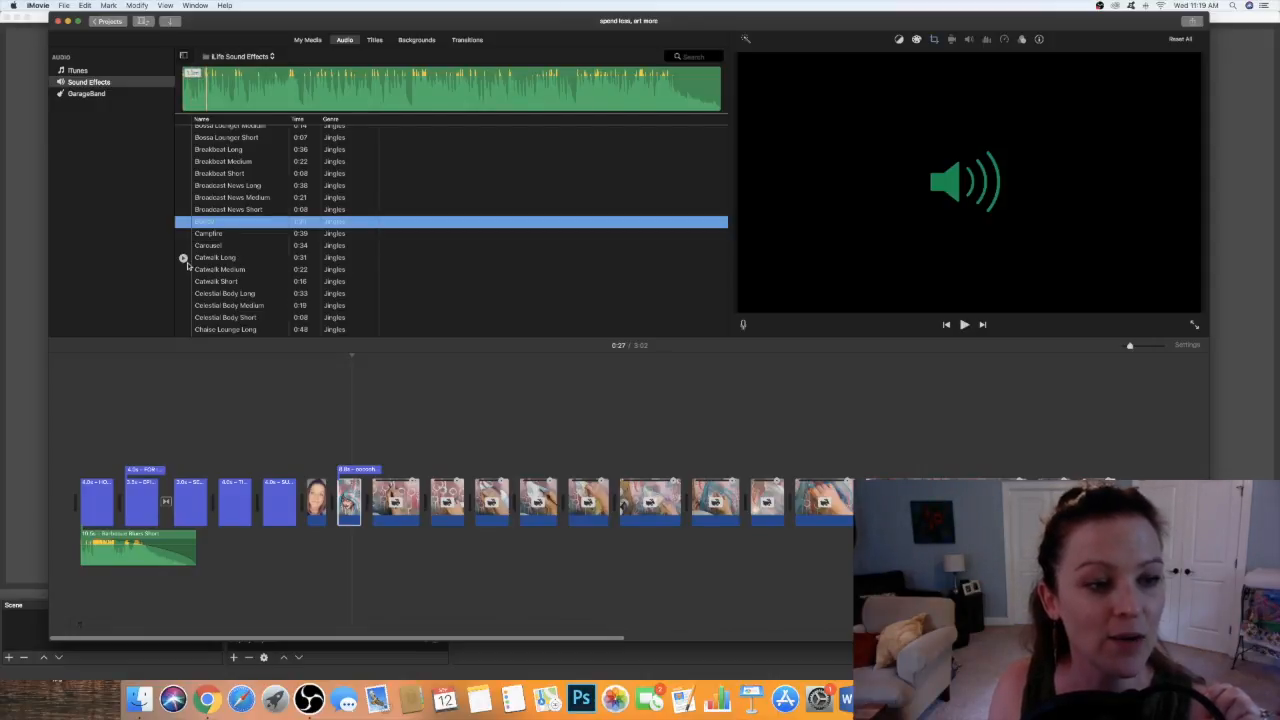
left_click(183, 258)
left_click(183, 258)
Lower the system volume and preview the Chaise Lounge Long jingle.
scroll(277, 286, "down", 3)
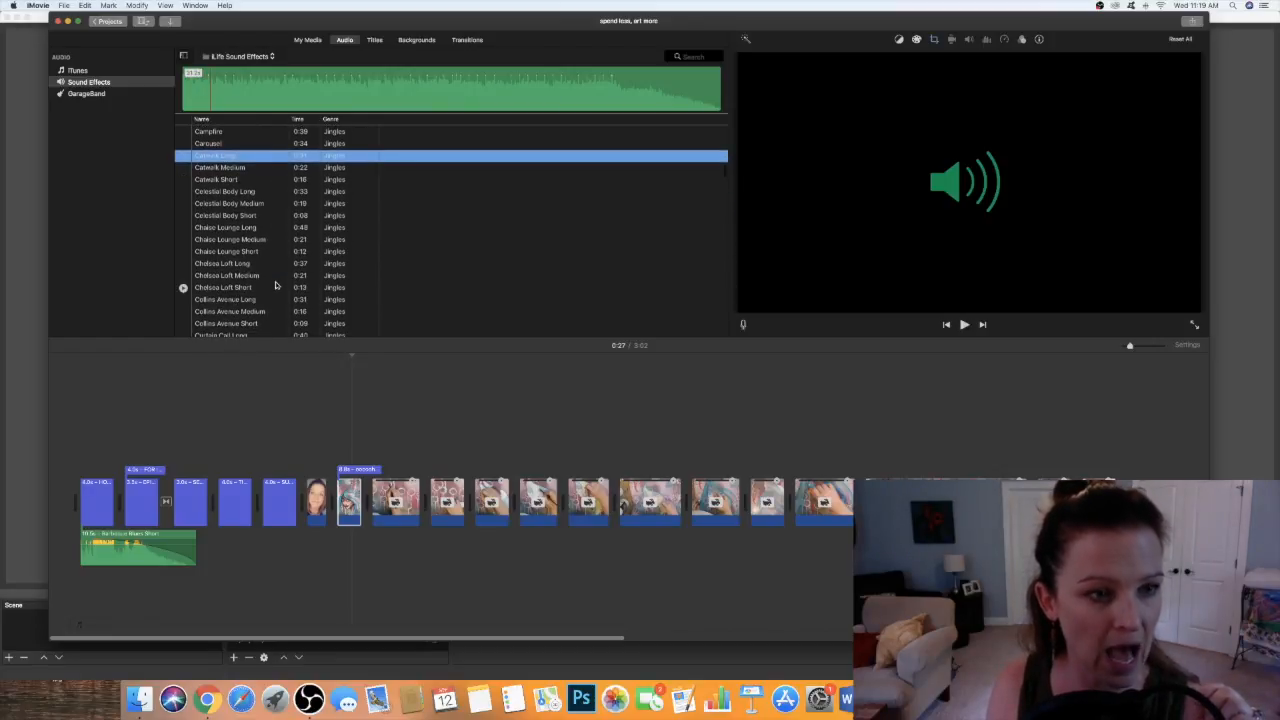
key("F11")
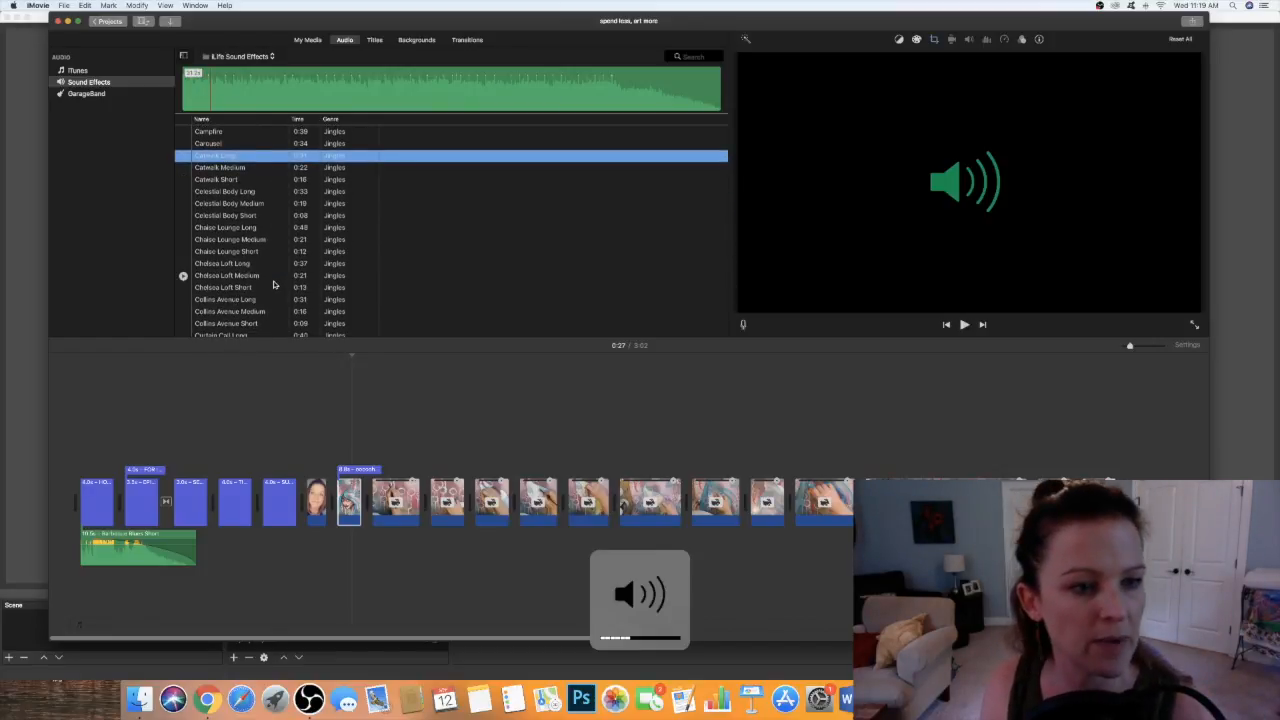
scroll(271, 285, "down", 1)
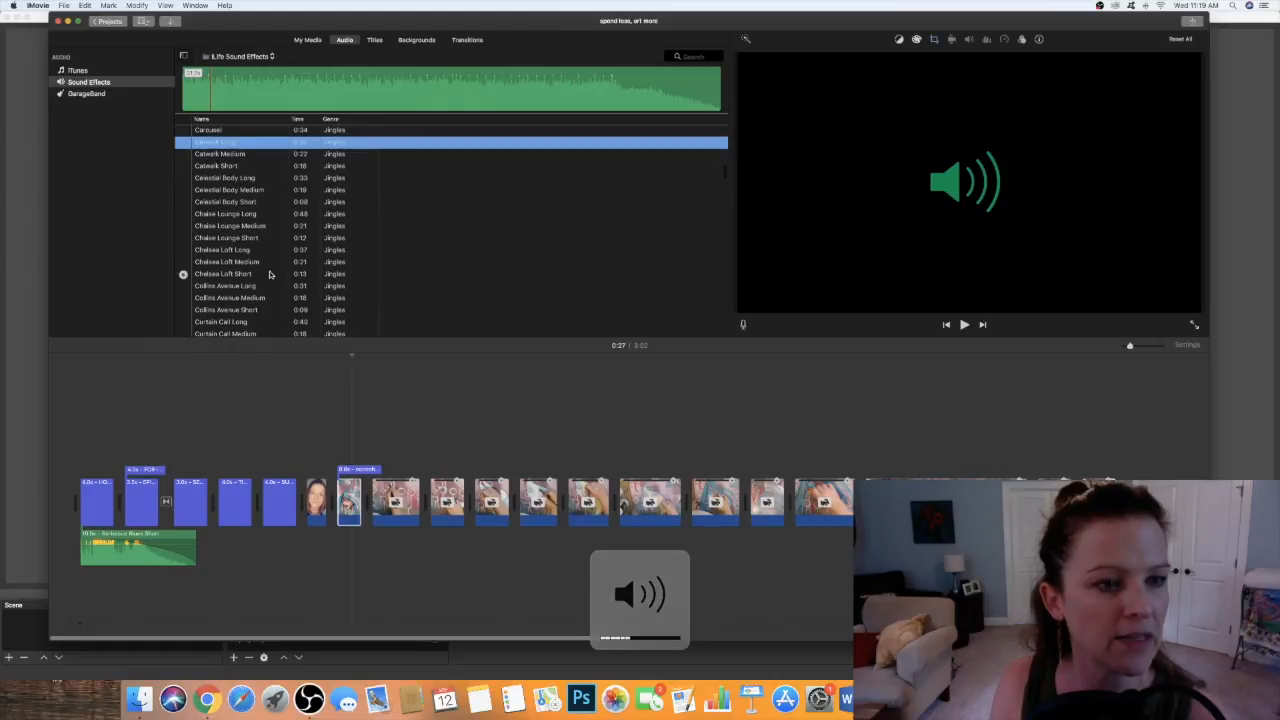
left_click(183, 216)
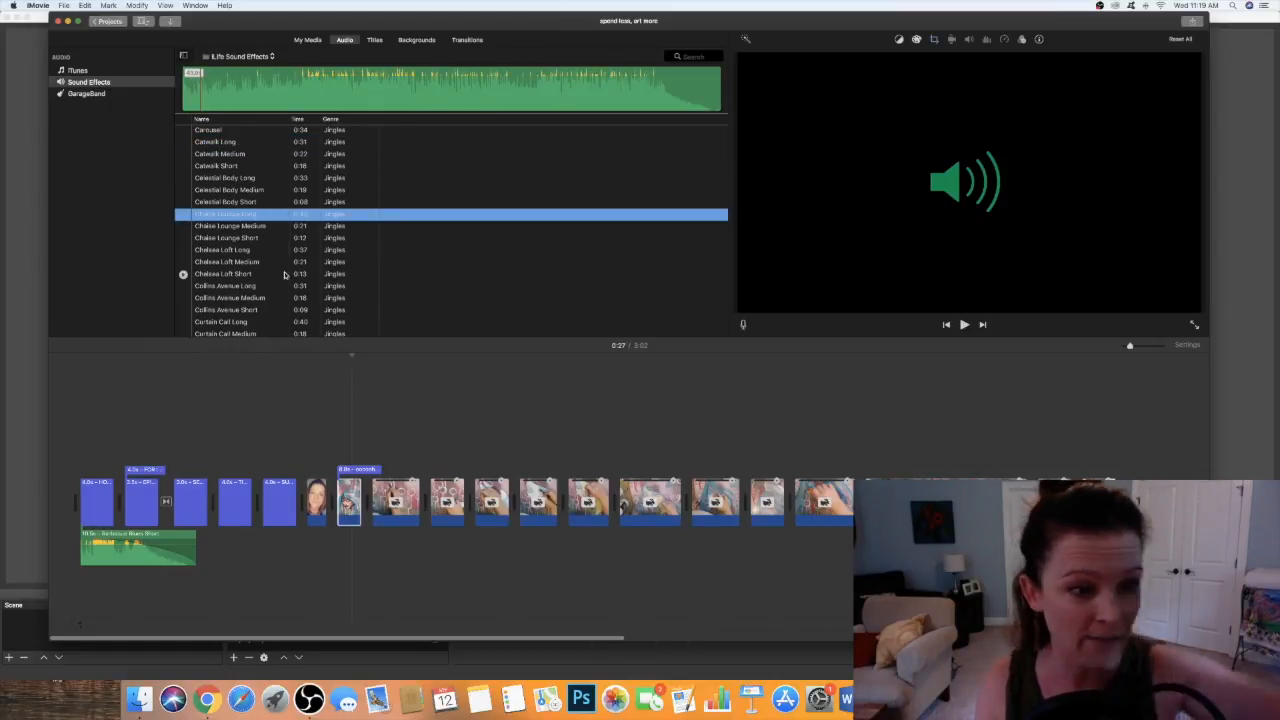
scroll(275, 278, "down", 2)
Preview the Collins Avenue Long jingle and add it as background music starting under the finished painting photo.
left_click(182, 258)
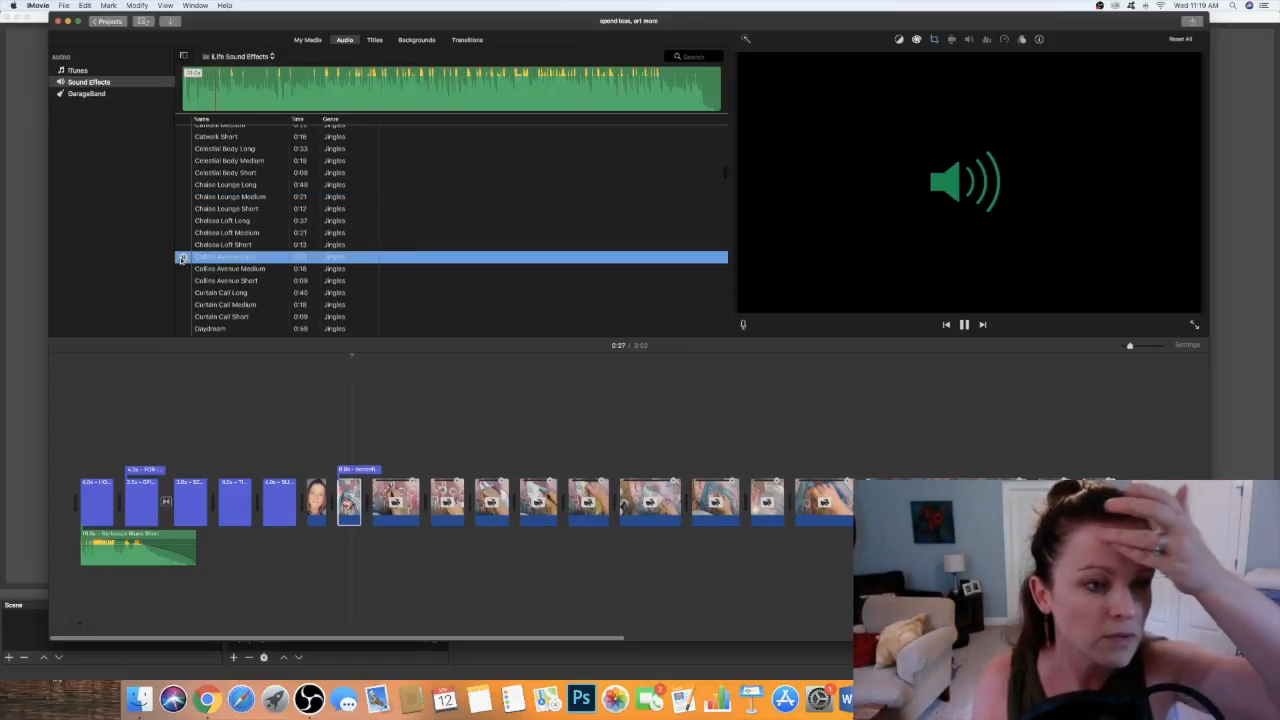
scroll(182, 259, "up", 1)
left_click_drag(252, 262, 338, 549)
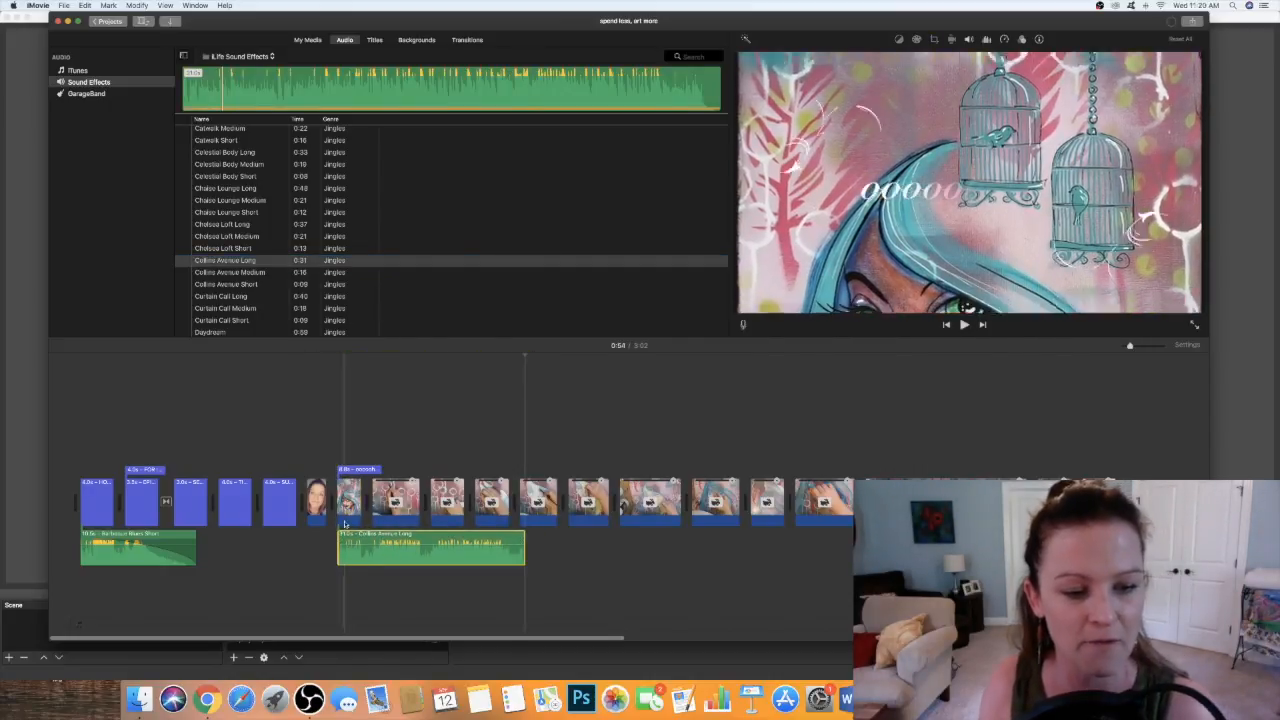
left_click(317, 500)
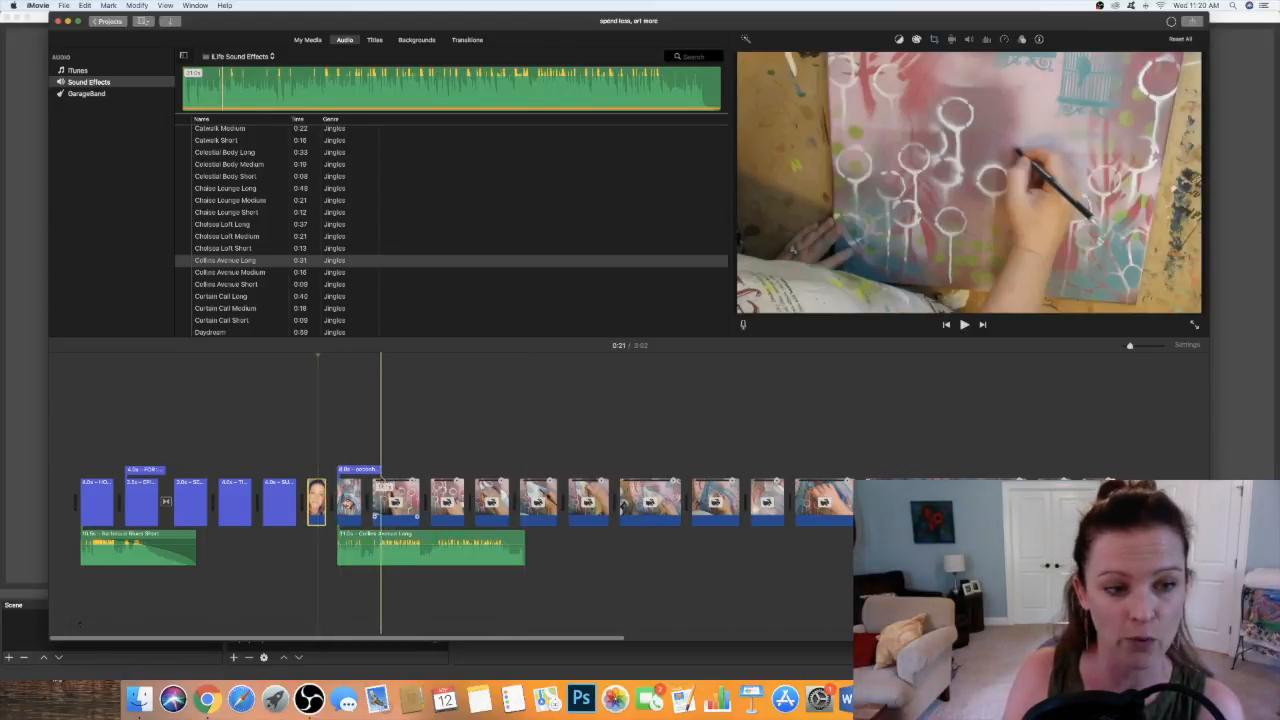
Preview the Daydream jingle in the iLife sound effects.
scroll(307, 293, "down", 2)
left_click(183, 306)
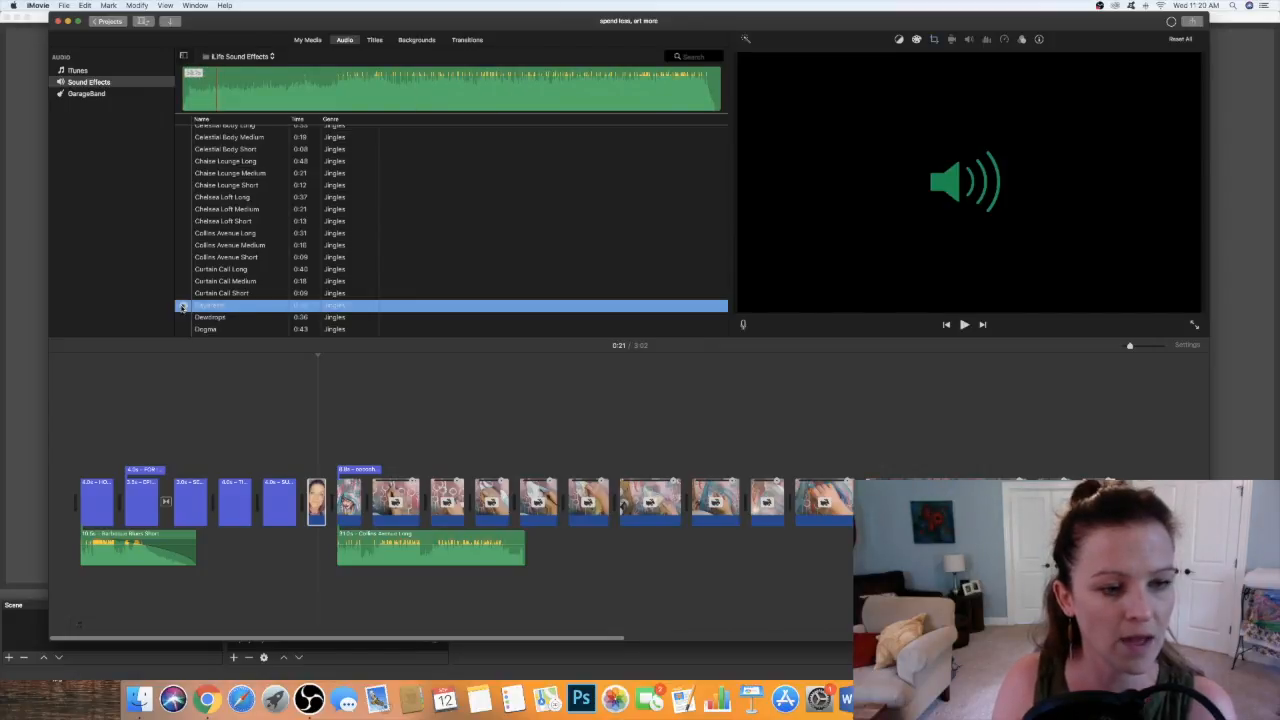
left_click(183, 306)
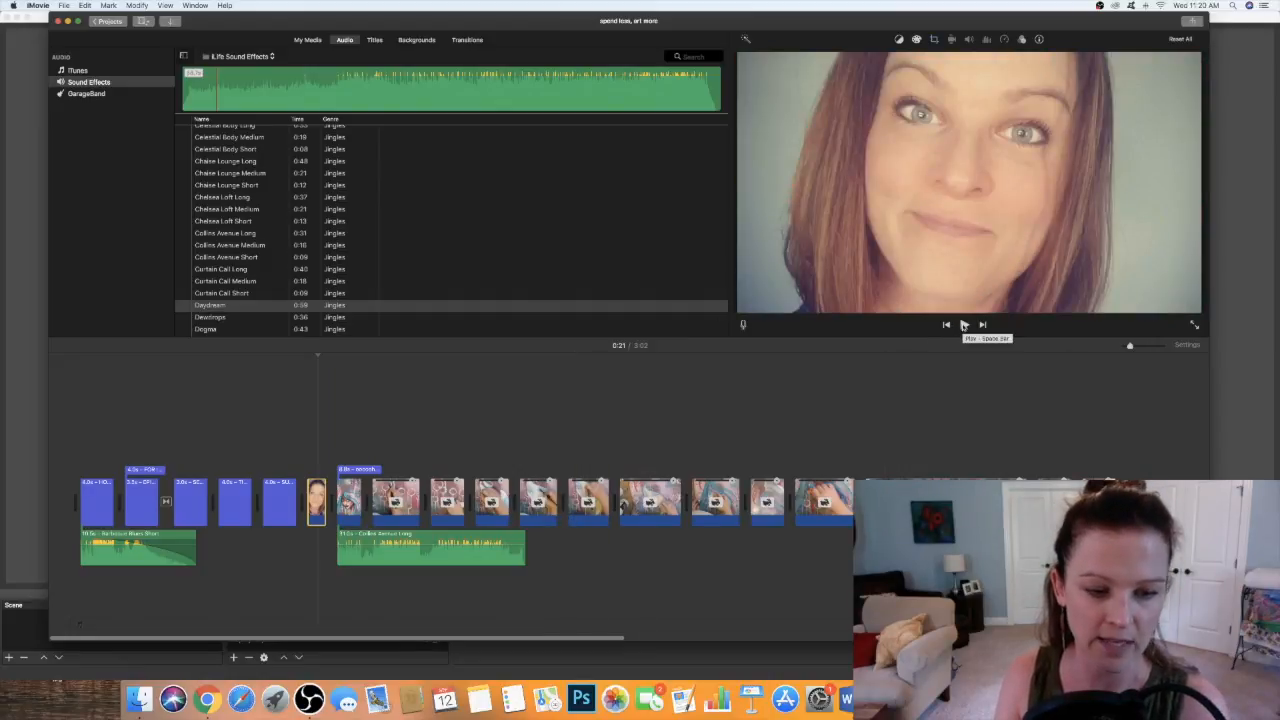
Play the project from the portrait photo through the titled painting section into the sped-up painting clips to check the pacing and music.
left_click(964, 325)
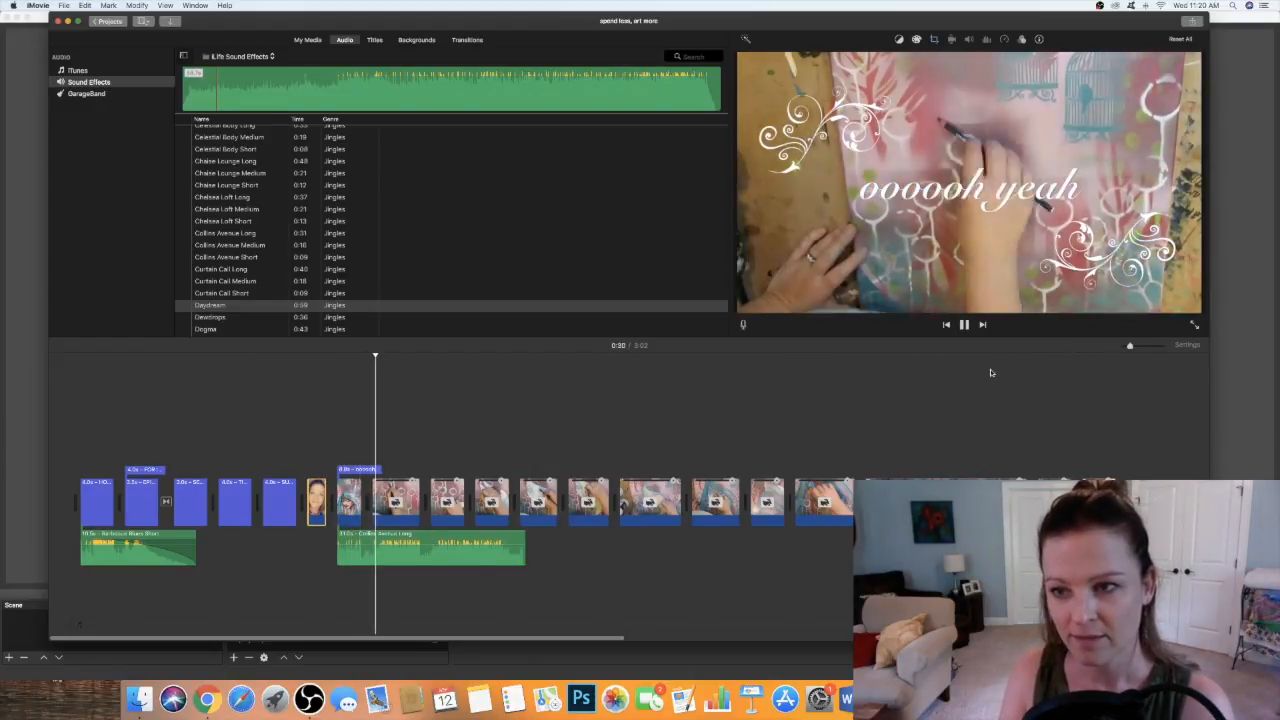
left_click(964, 325)
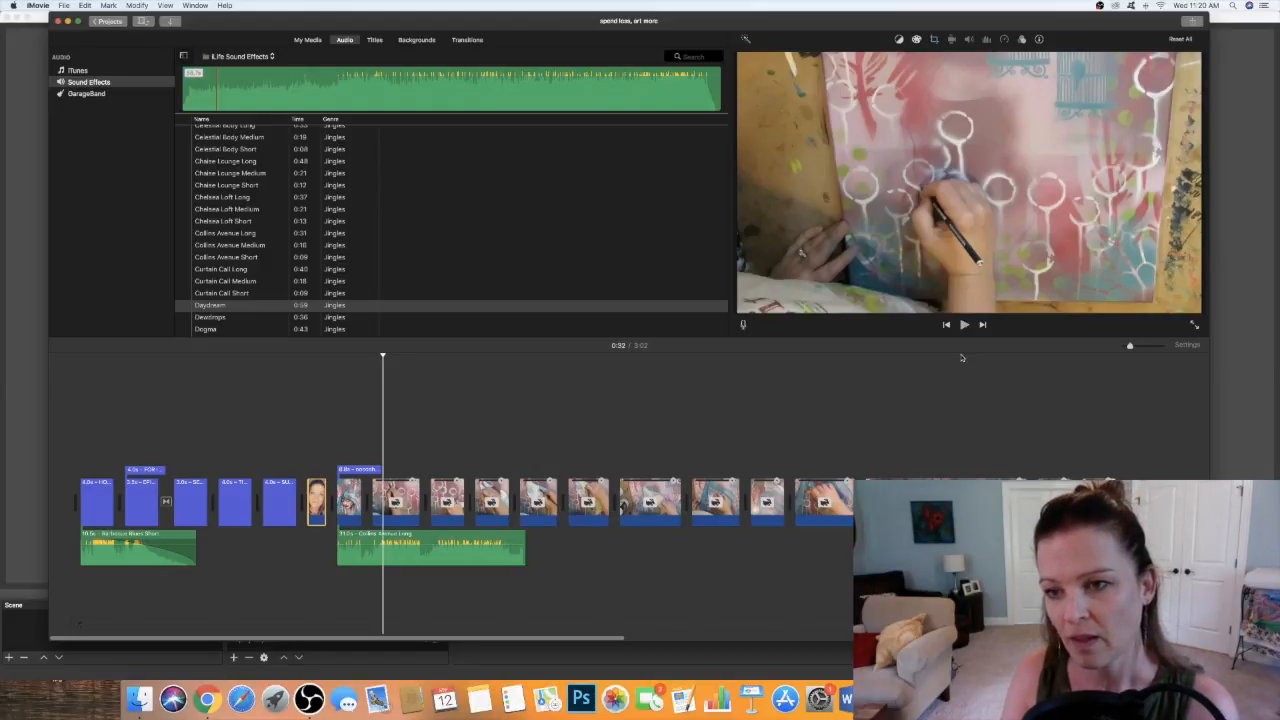
left_click(966, 330)
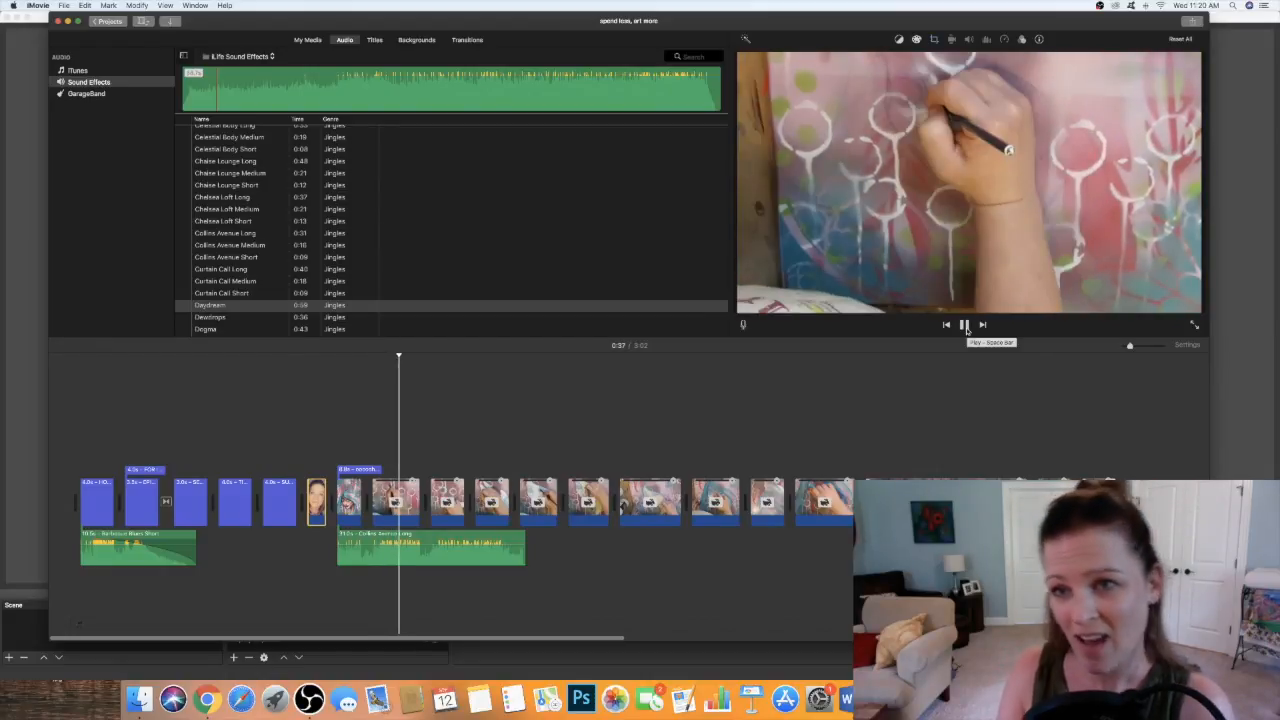
left_click(965, 326)
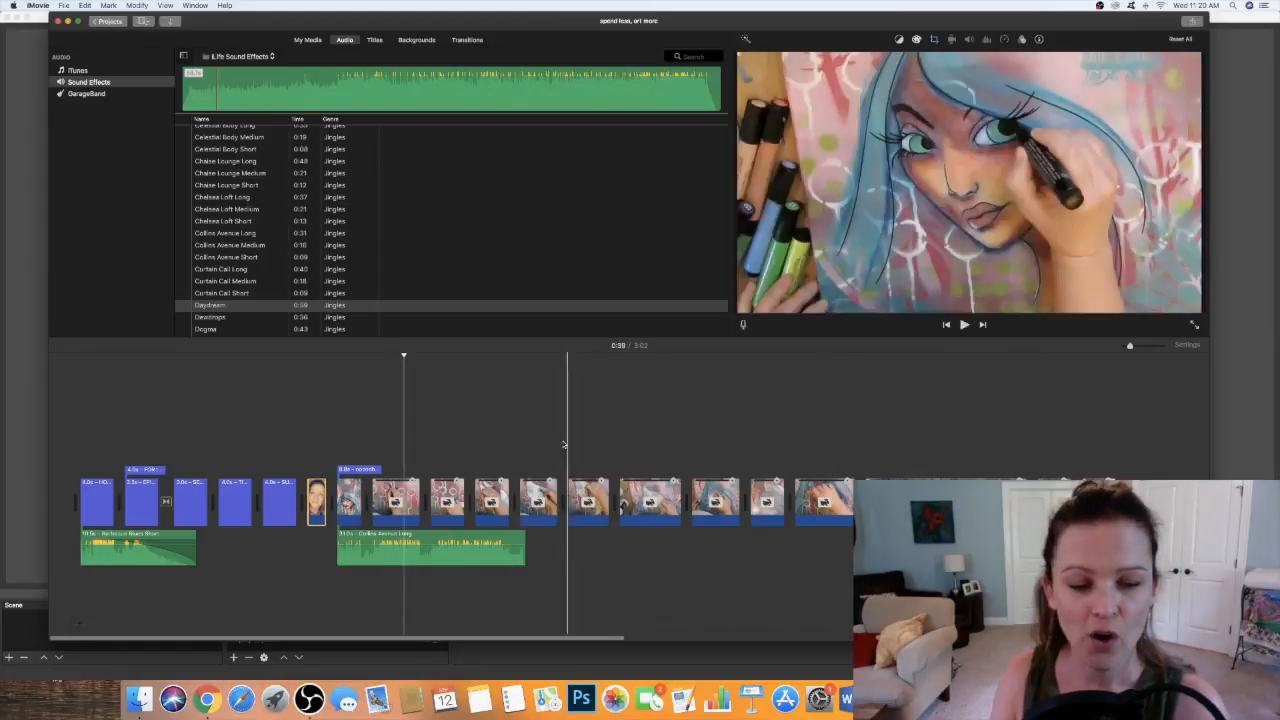
Set all the painting video clips, from the one after the finished painting photo to the last, to 2x fast forward.
left_click(412, 495)
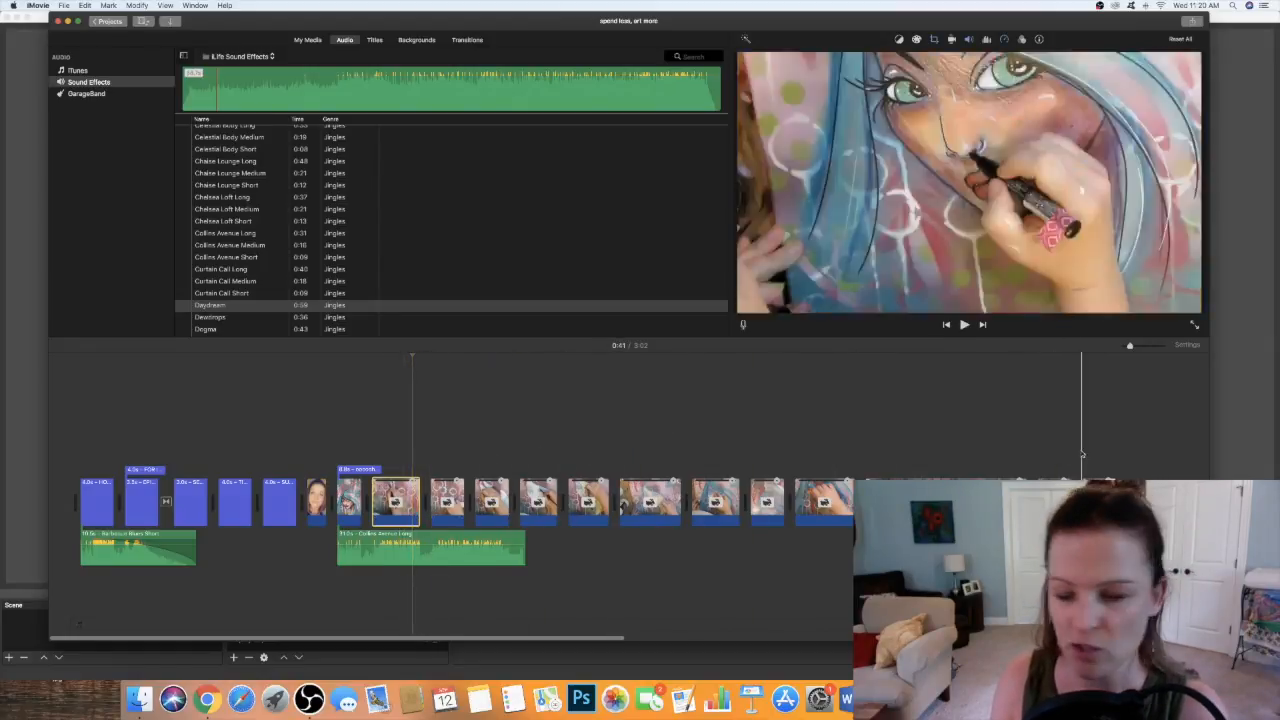
left_click(1090, 495, "shift")
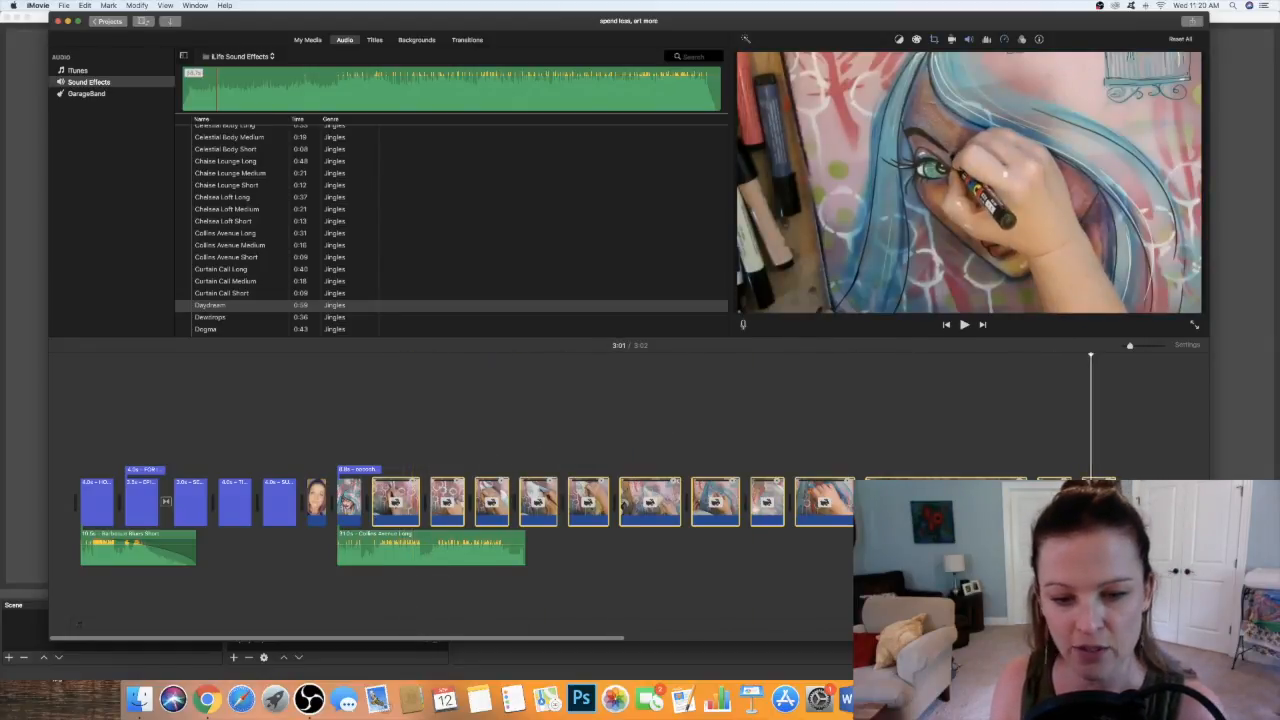
left_click(135, 6)
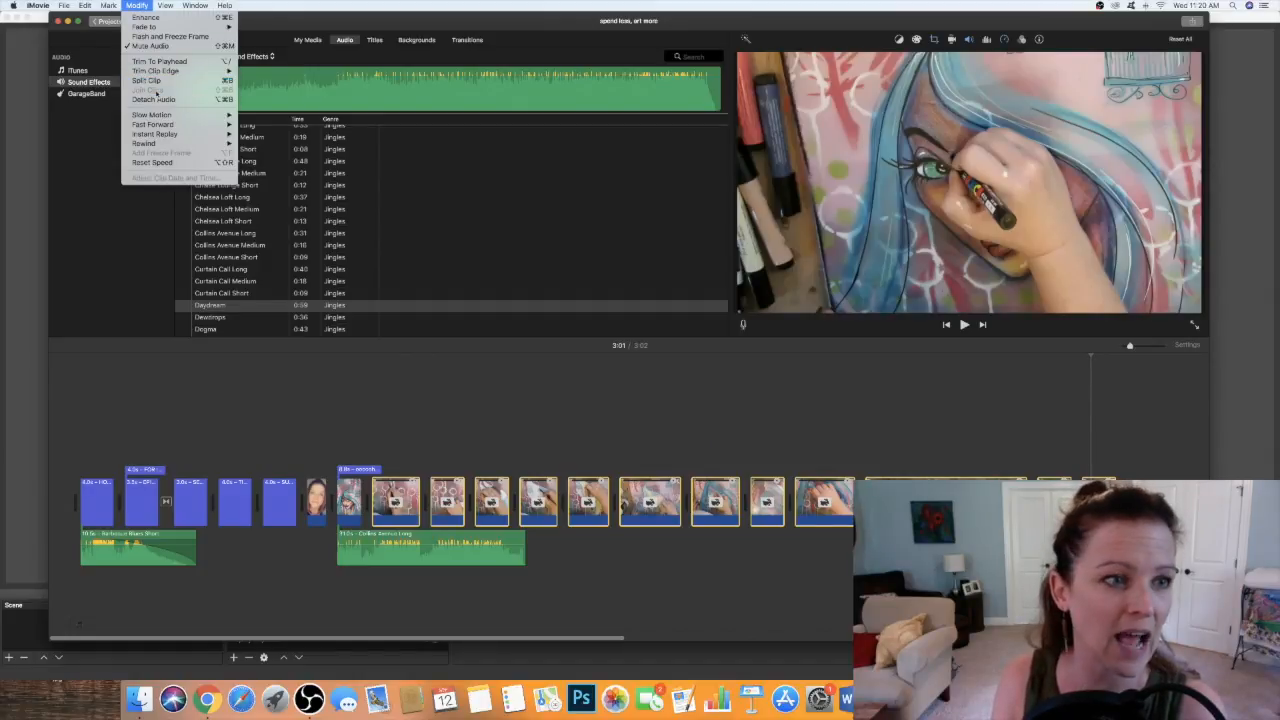
mouse_move(160, 126)
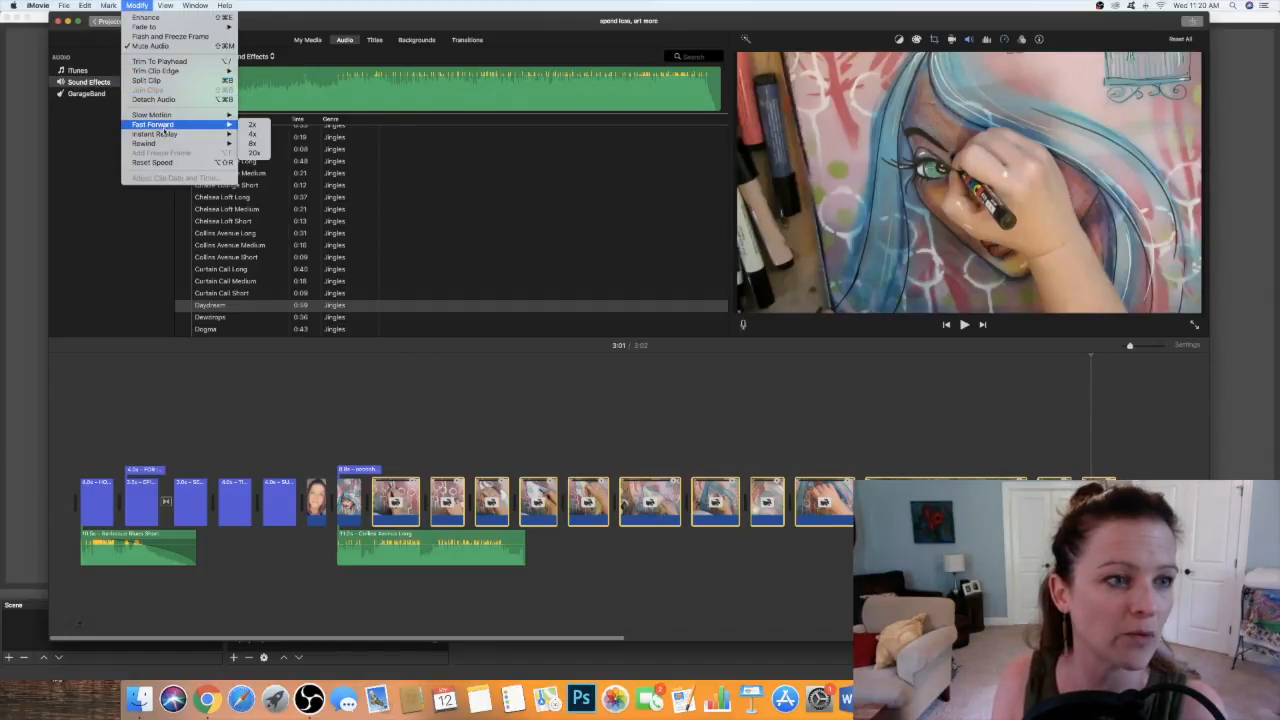
left_click(262, 126)
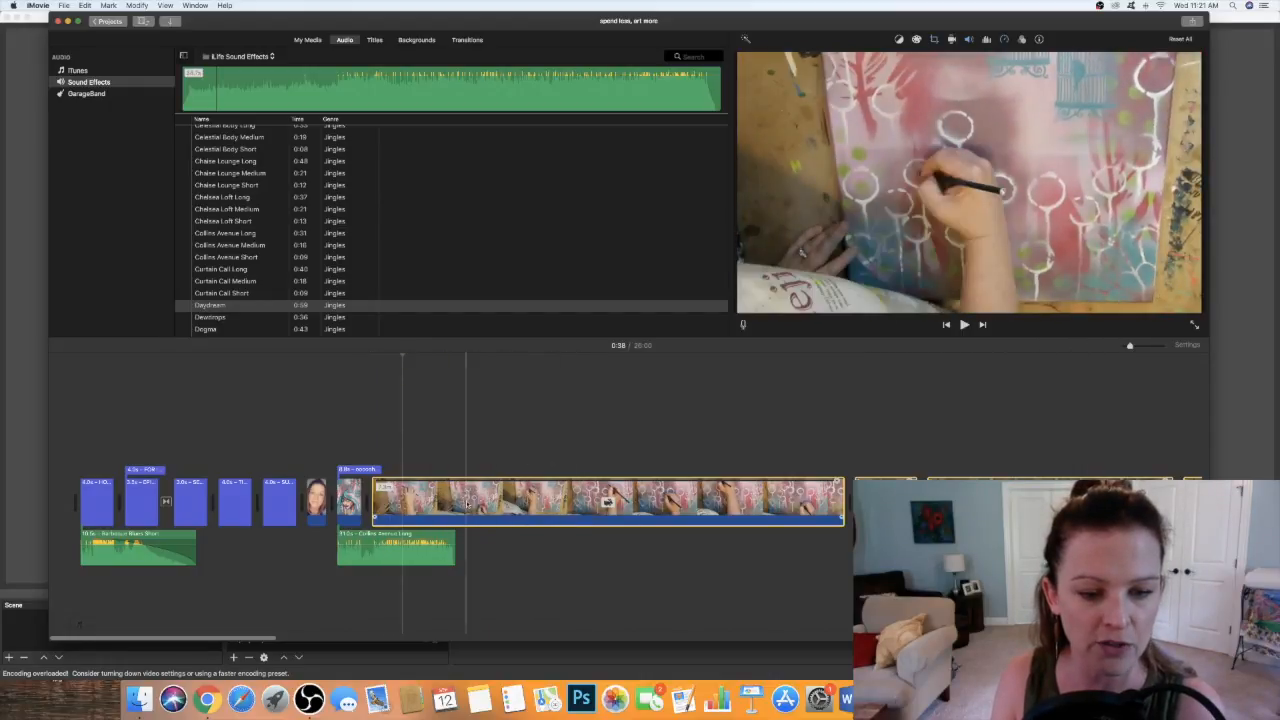
Split the first painting clip at the point where the Collins Avenue Long music ends.
left_click(456, 510)
scroll(456, 510, "right", 1)
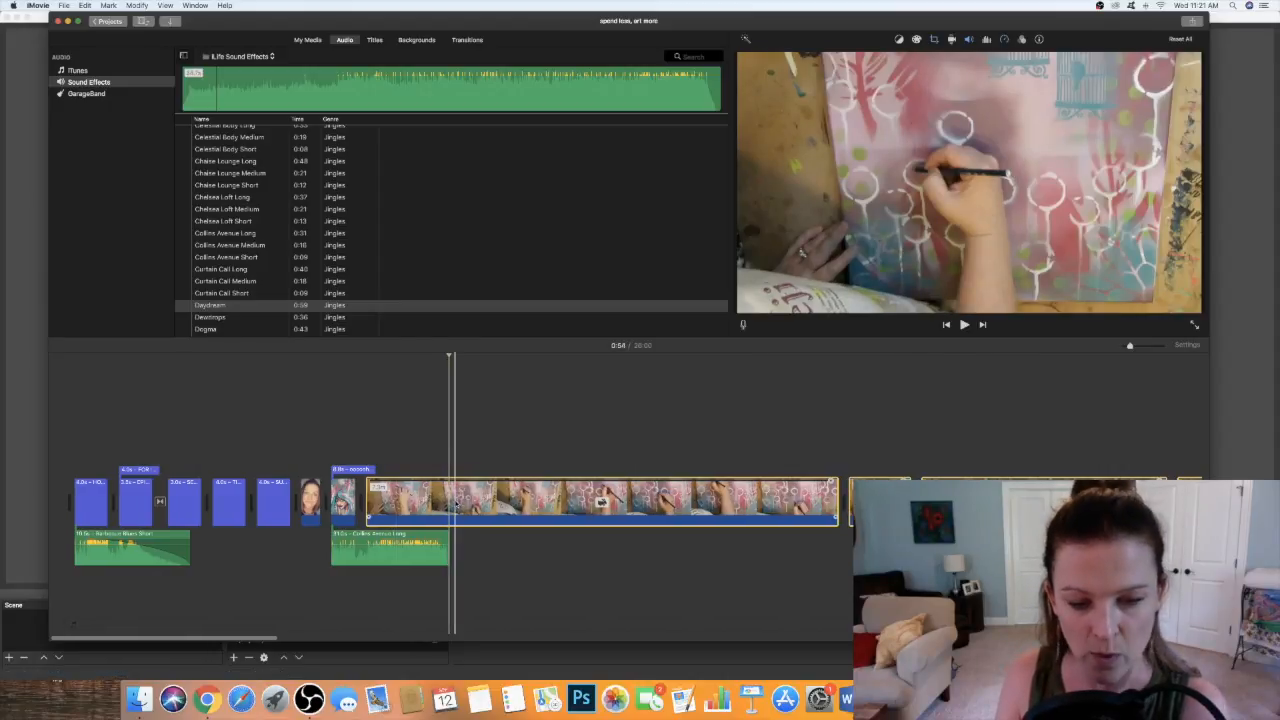
scroll(450, 512, "right", 1)
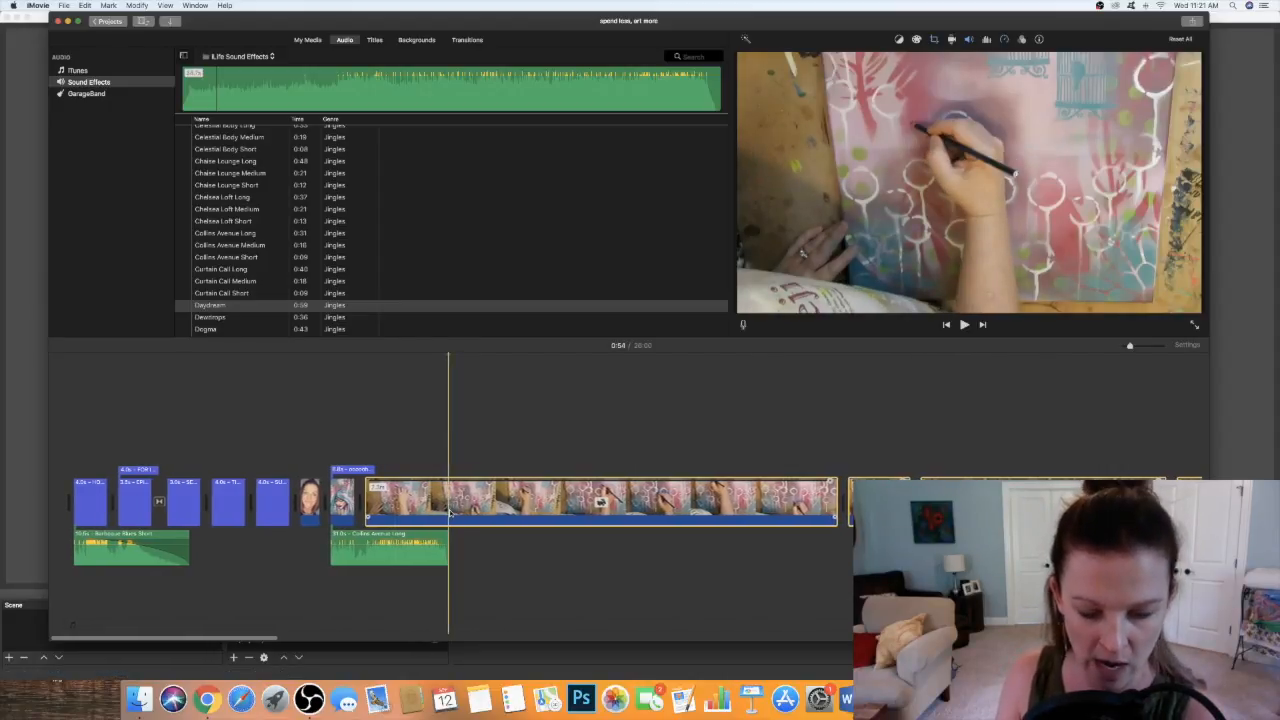
right_click(449, 510)
left_click(449, 510)
right_click(449, 510)
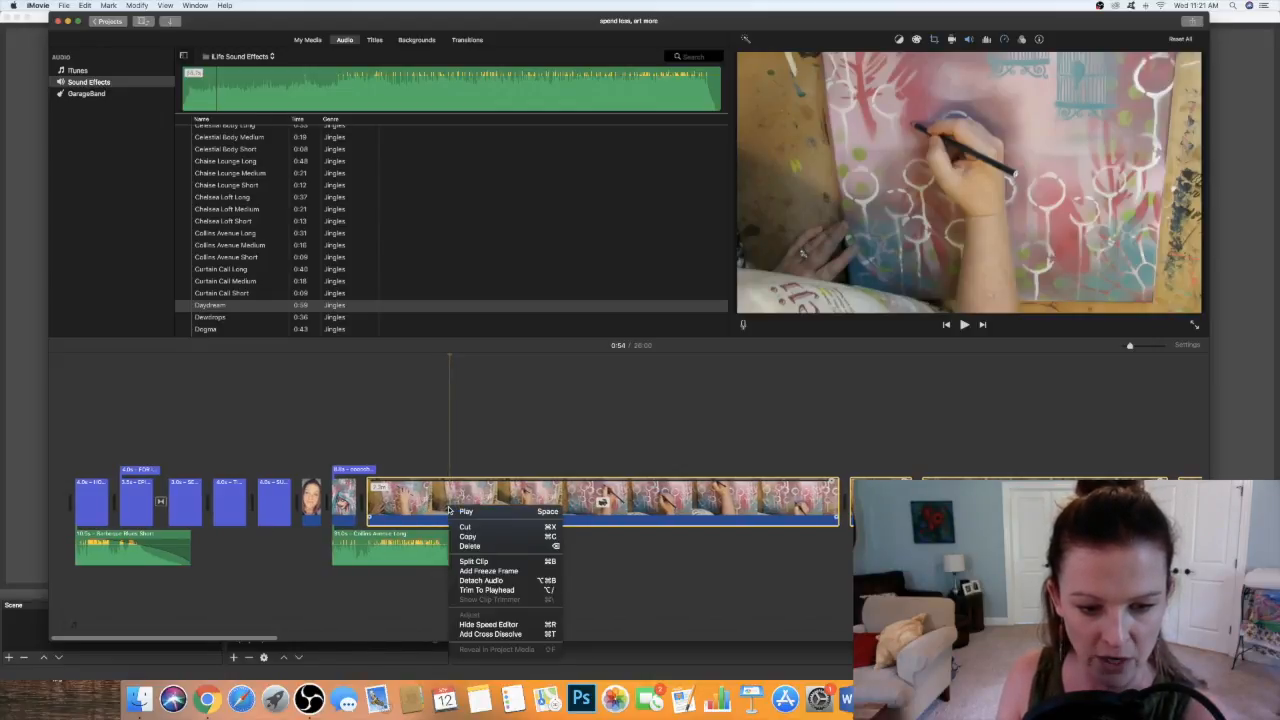
left_click(473, 562)
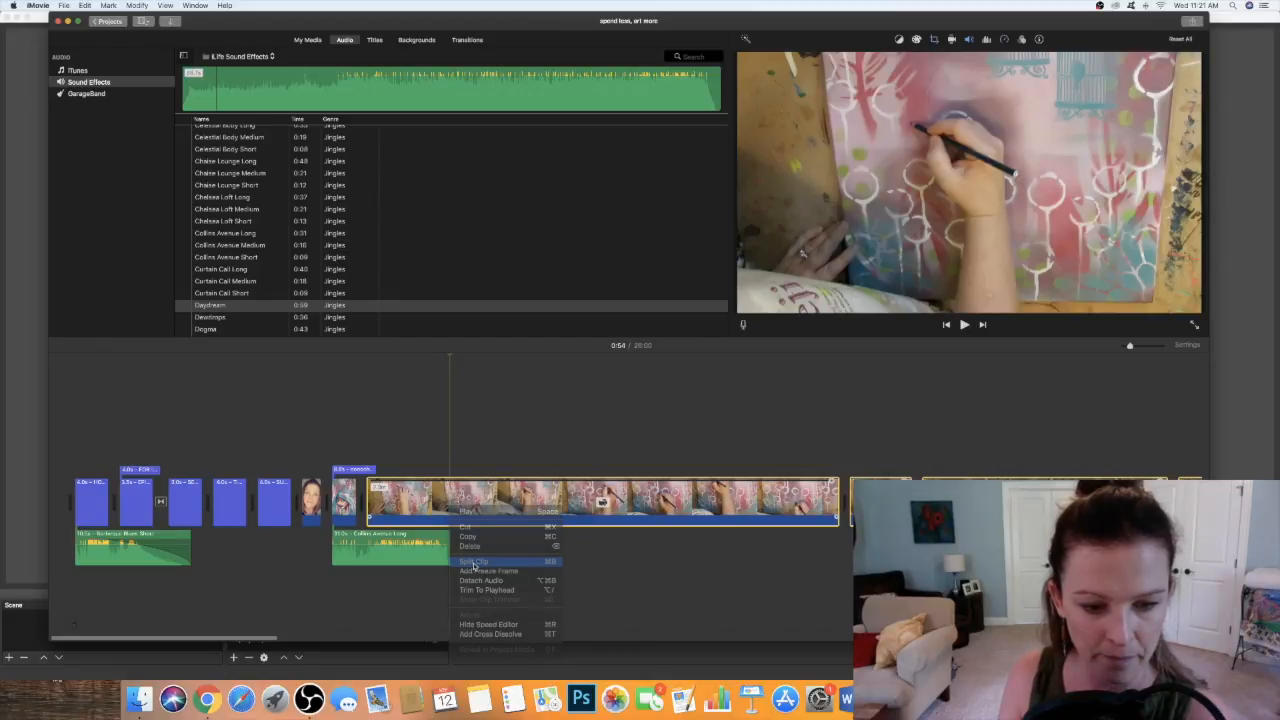
Insert a freeze frame near the start of the first painting segment and delete that freeze frame.
left_click(419, 506)
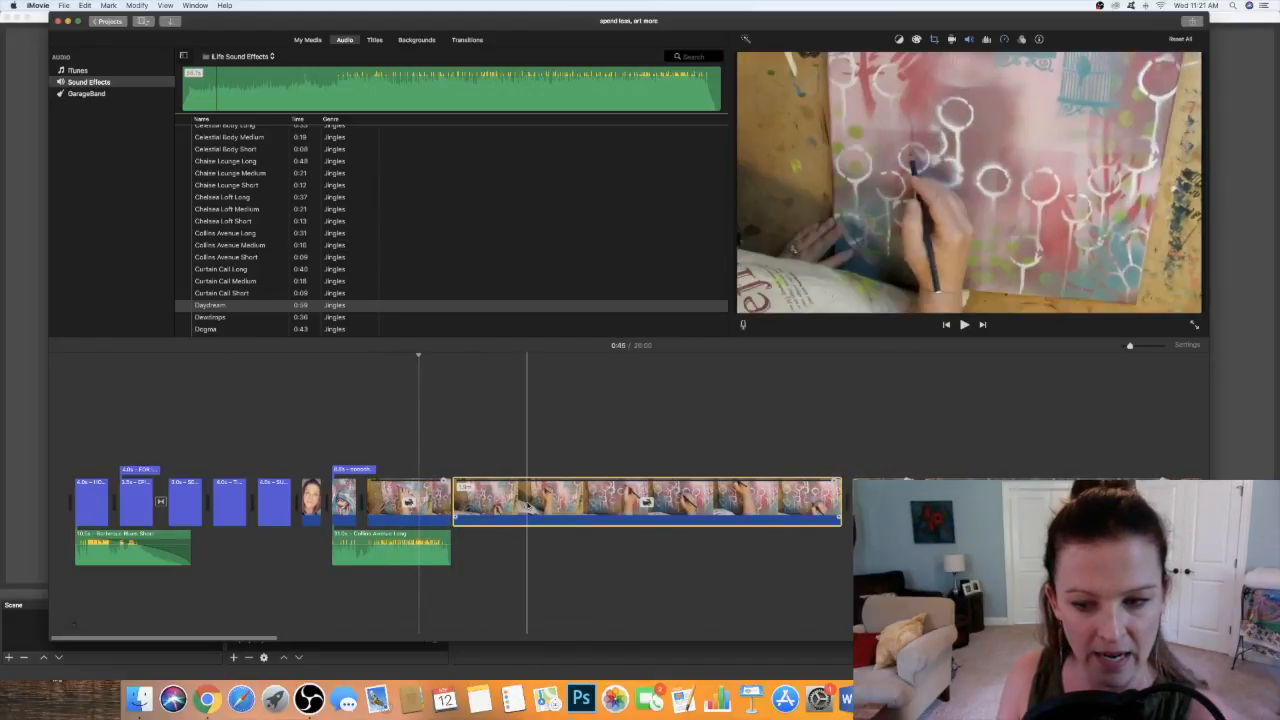
key("super+r")
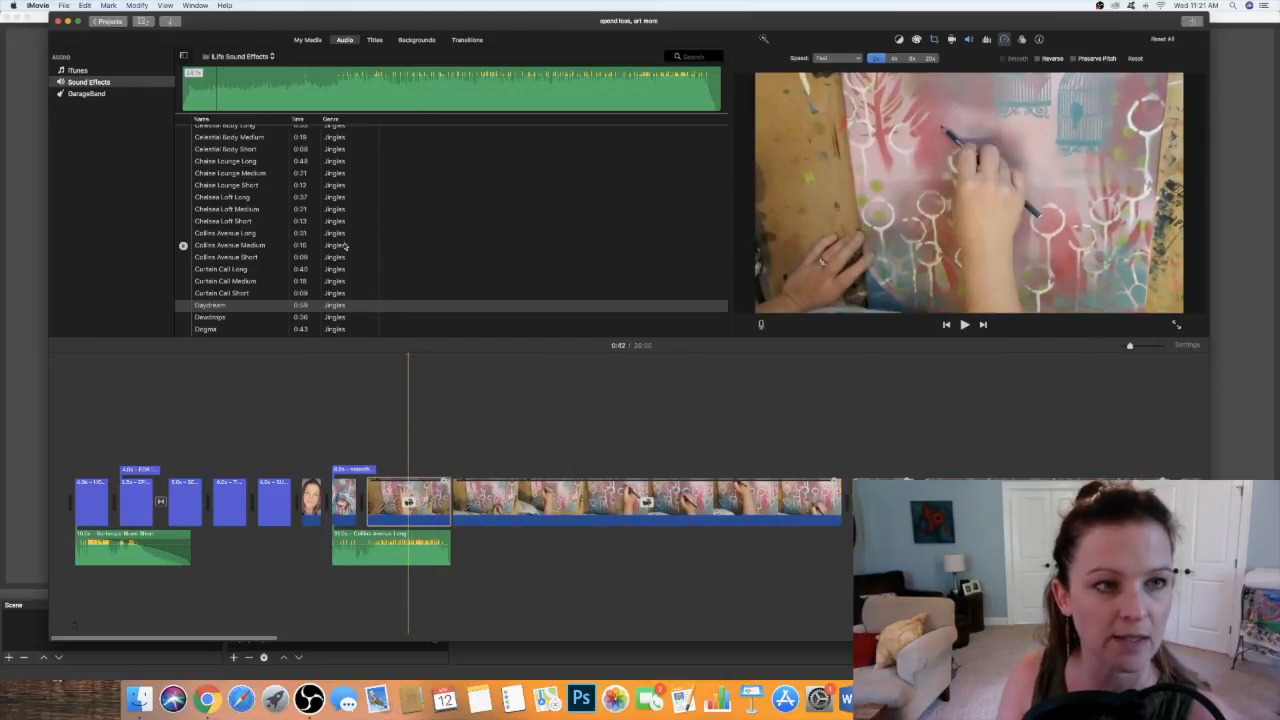
left_click(383, 508)
right_click(384, 509)
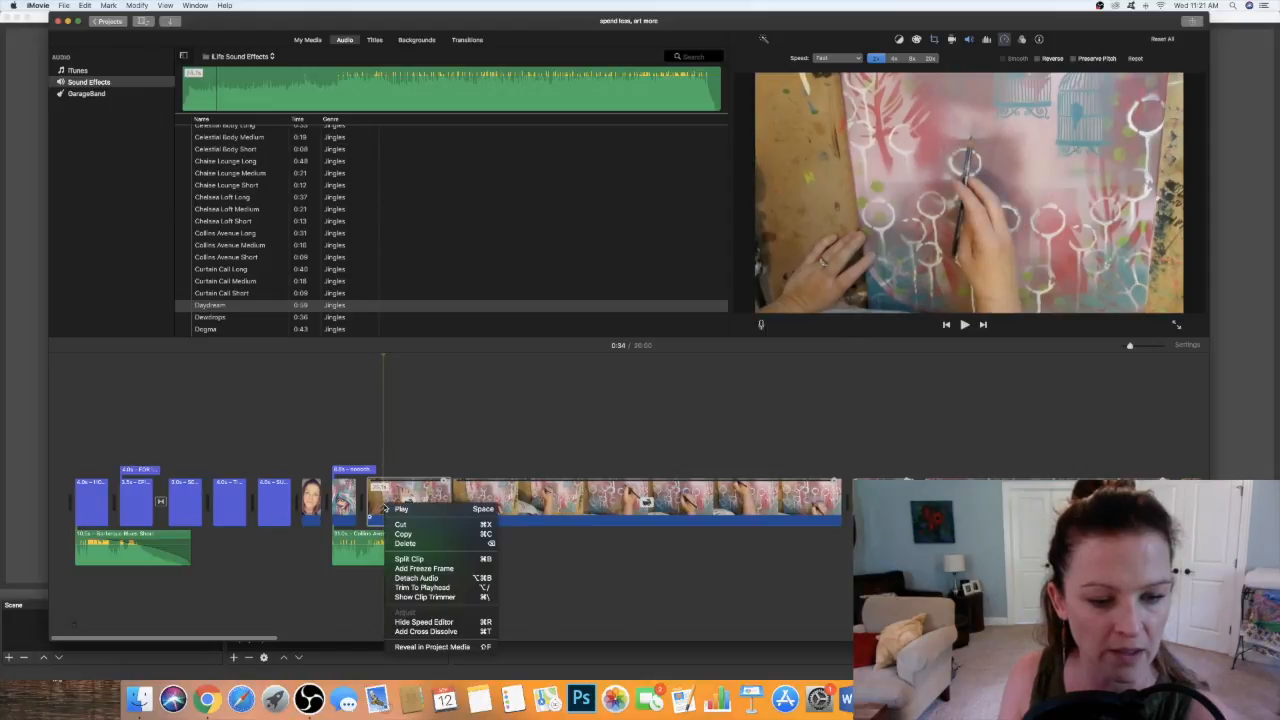
left_click(424, 568)
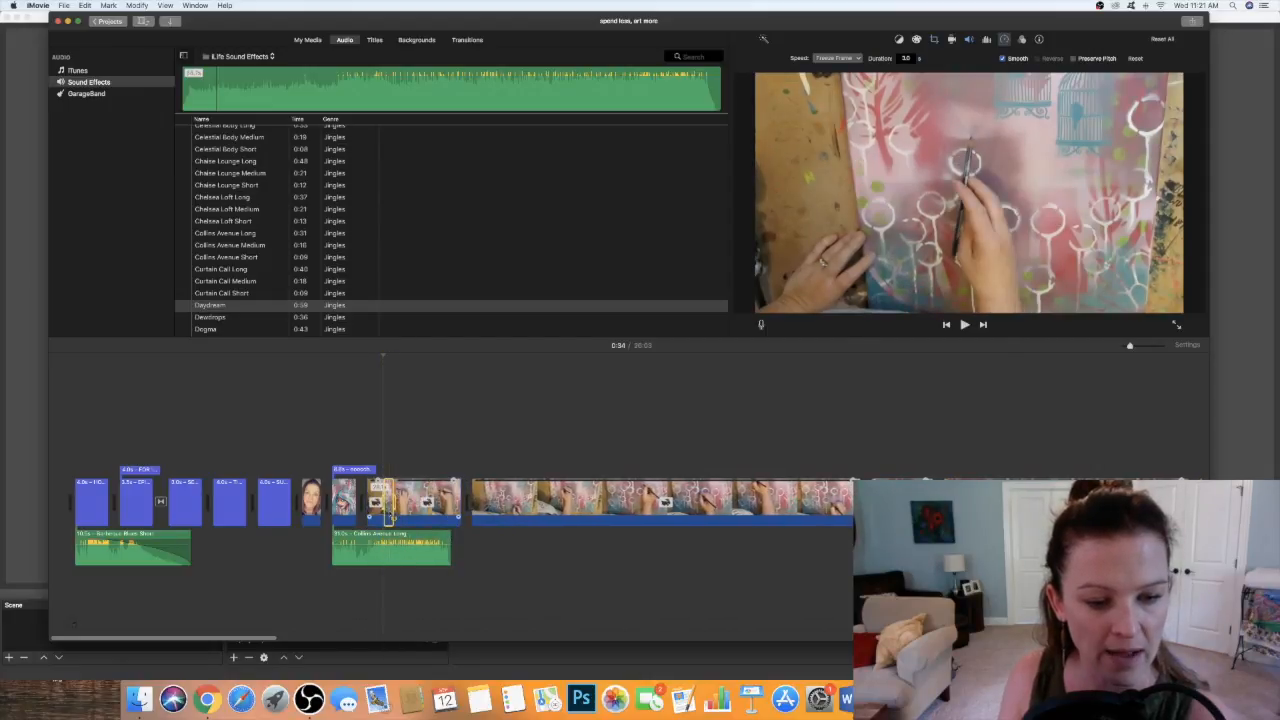
key("BackSpace")
Apply 50% slow motion to the short painting segment right after the finished painting photo.
left_click(385, 514)
right_click(386, 515)
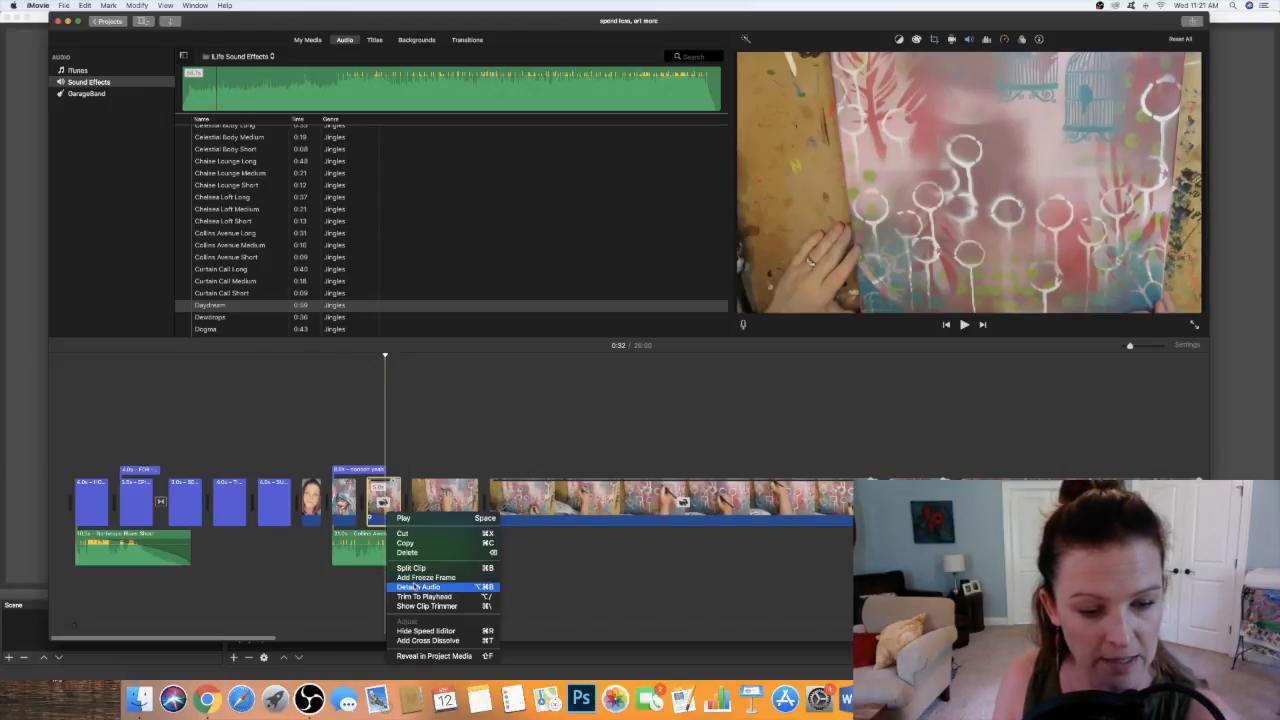
left_click(376, 513)
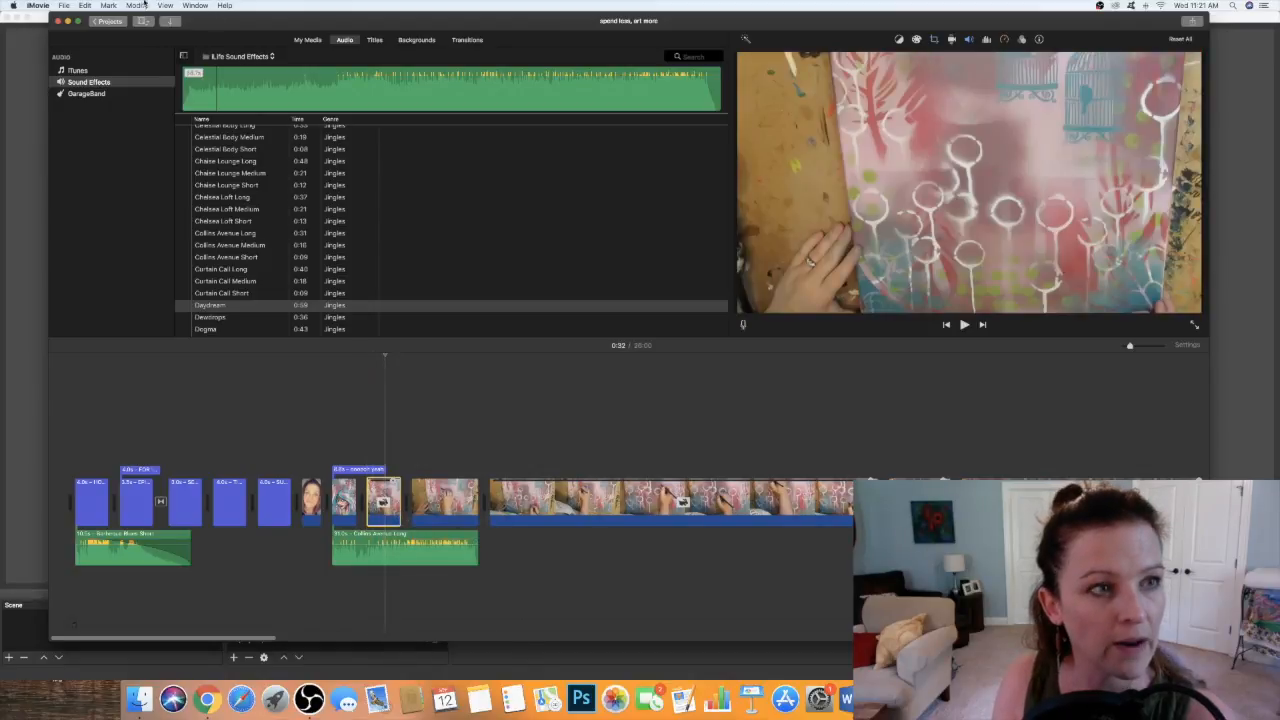
left_click(137, 6)
mouse_move(171, 115)
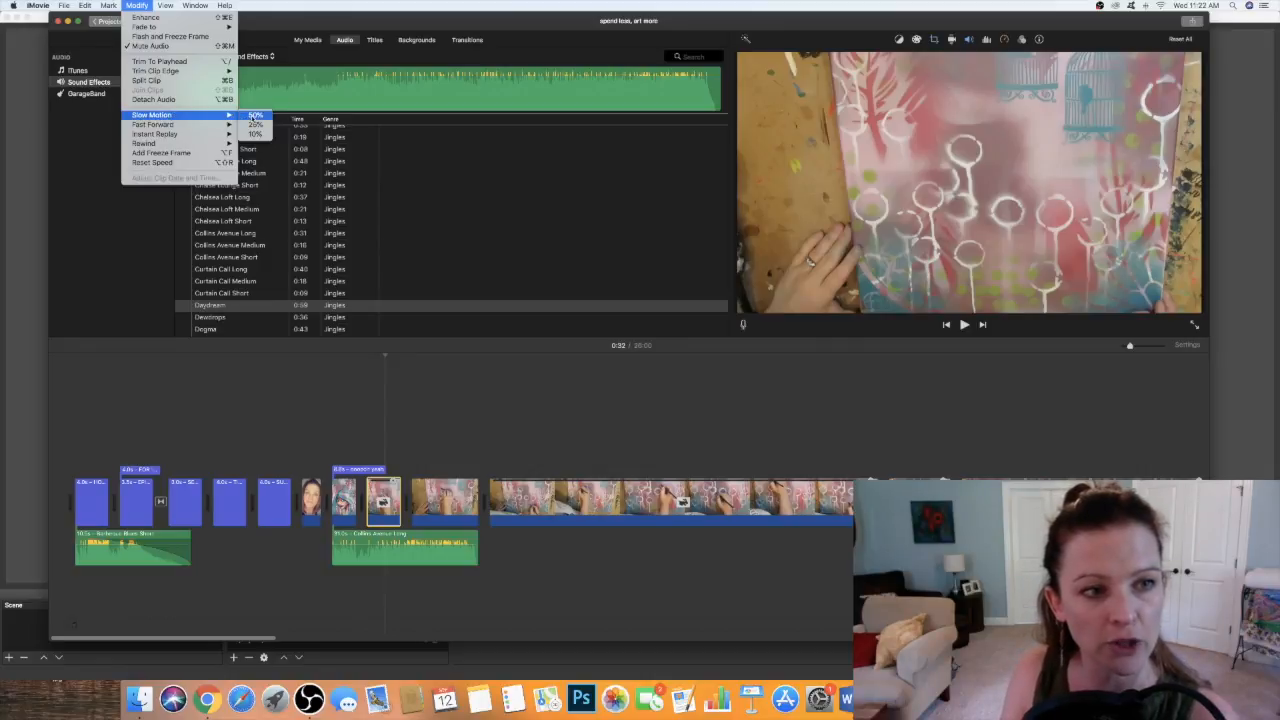
left_click(255, 116)
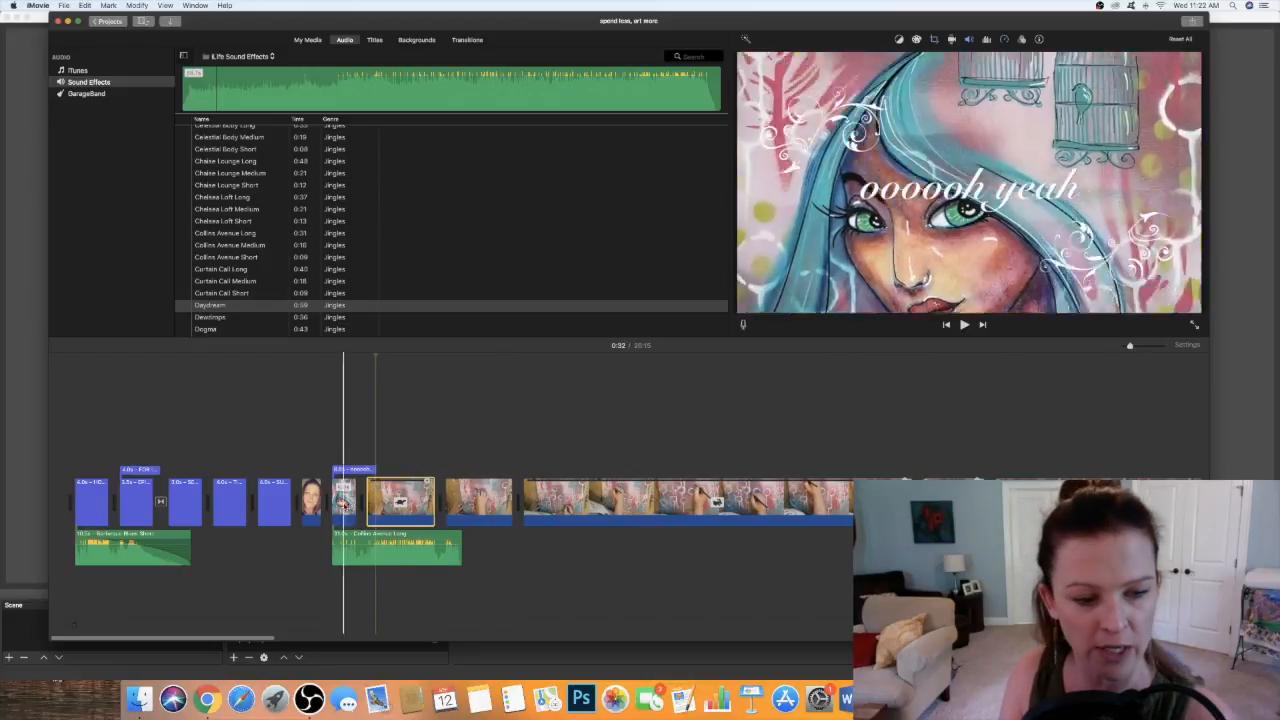
Play the project from the finished painting photo into the slow-motion segment to review its speed.
left_click(344, 500)
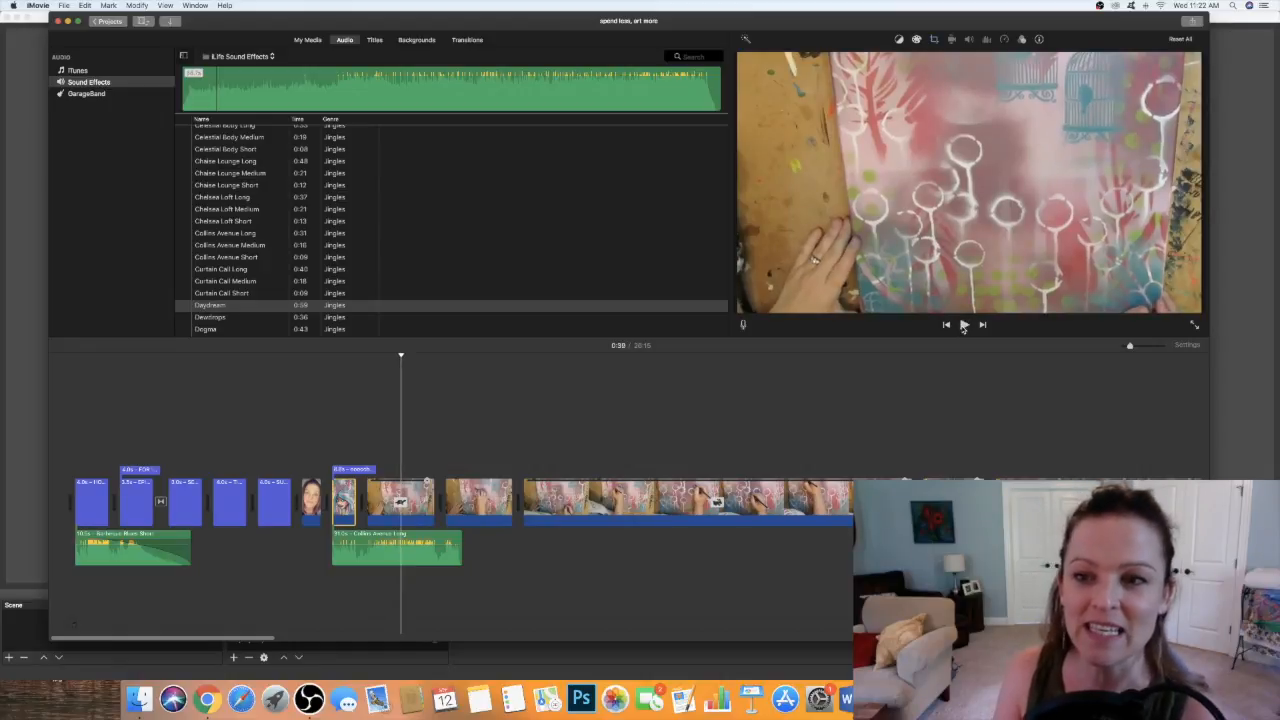
left_click(963, 325)
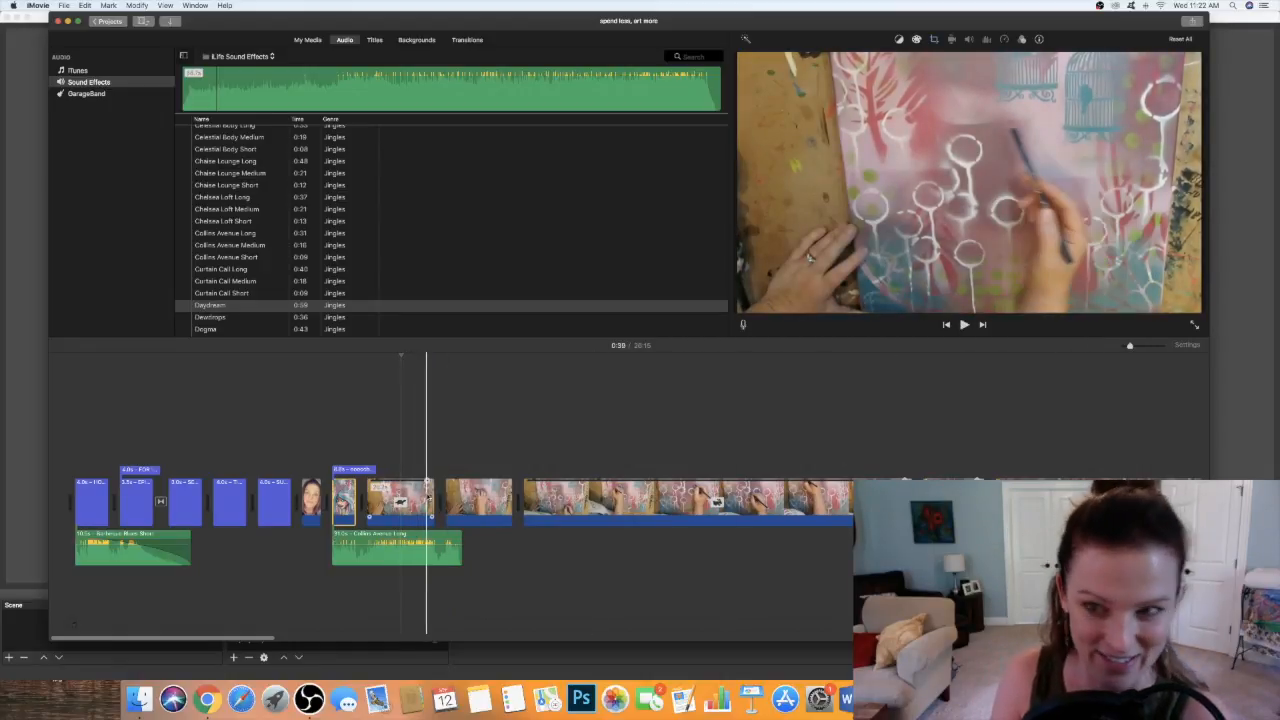
left_click(426, 490)
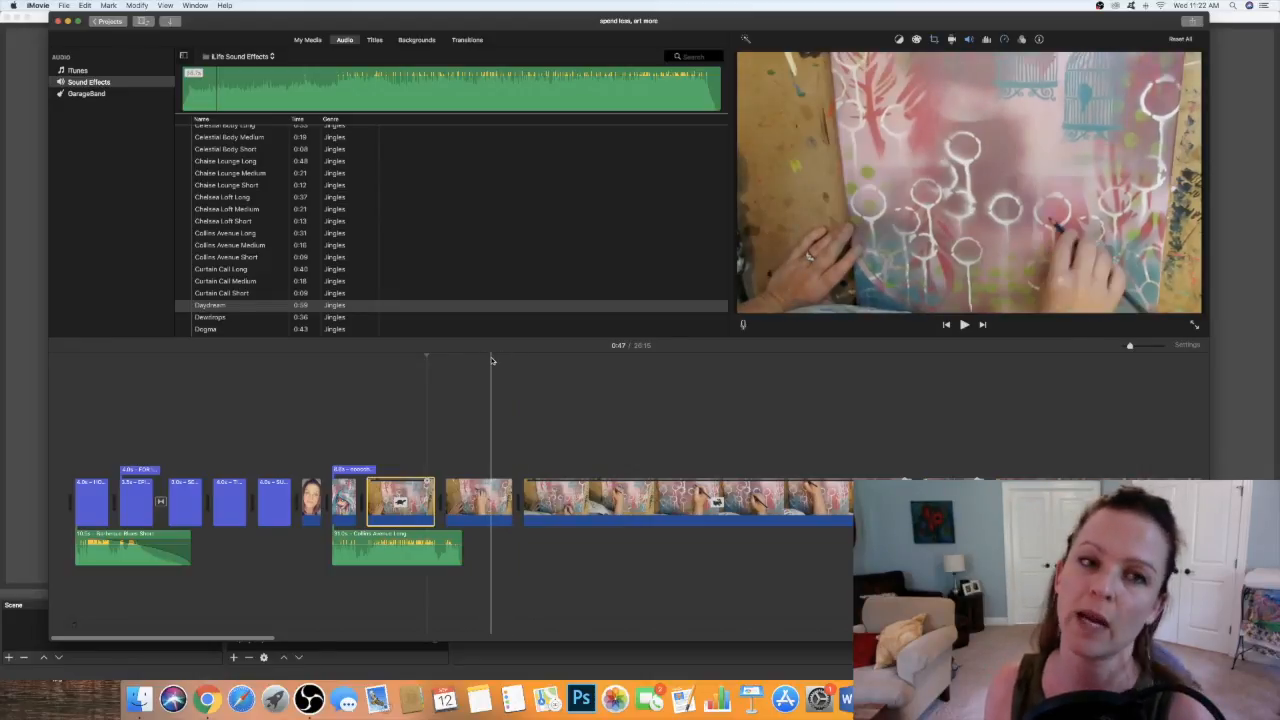
Add a Wipe Down transition between the finished painting photo and the slow-motion segment, and play it back.
left_click(467, 40)
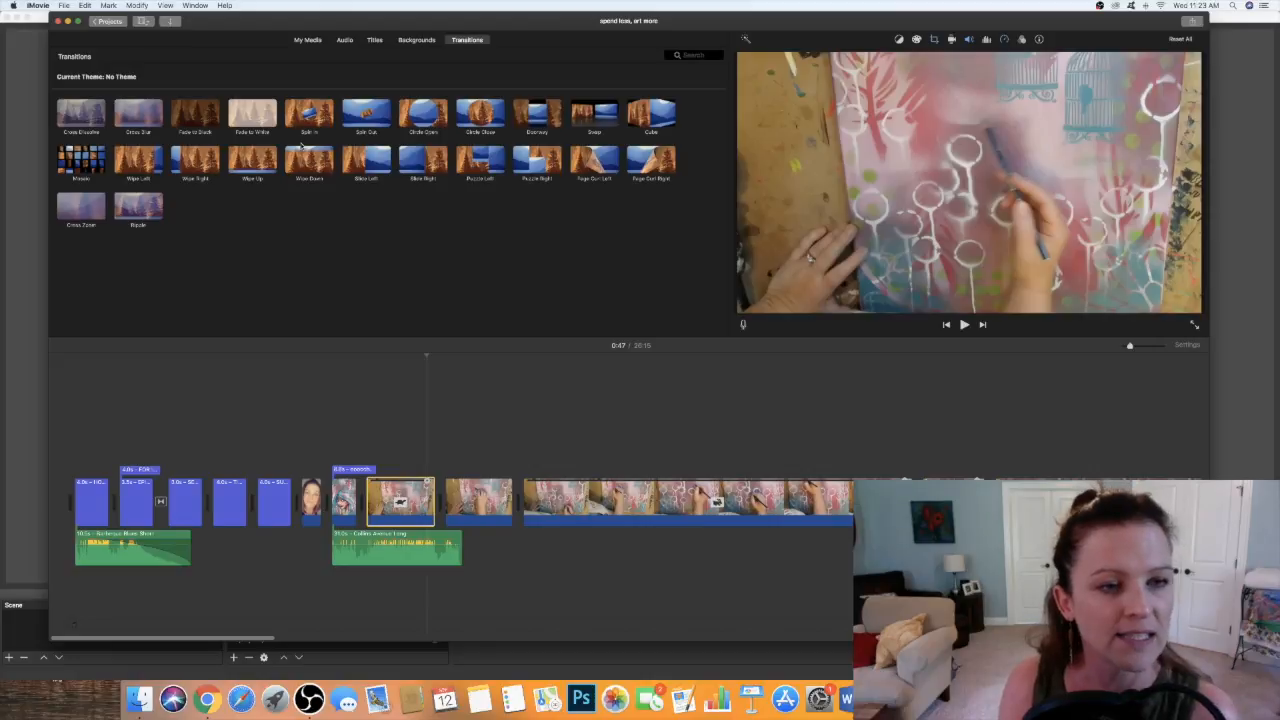
mouse_move(305, 160)
left_mouse_down()
mouse_move(478, 346)
mouse_move(508, 415)
mouse_move(457, 457)
mouse_move(381, 474)
left_mouse_up()
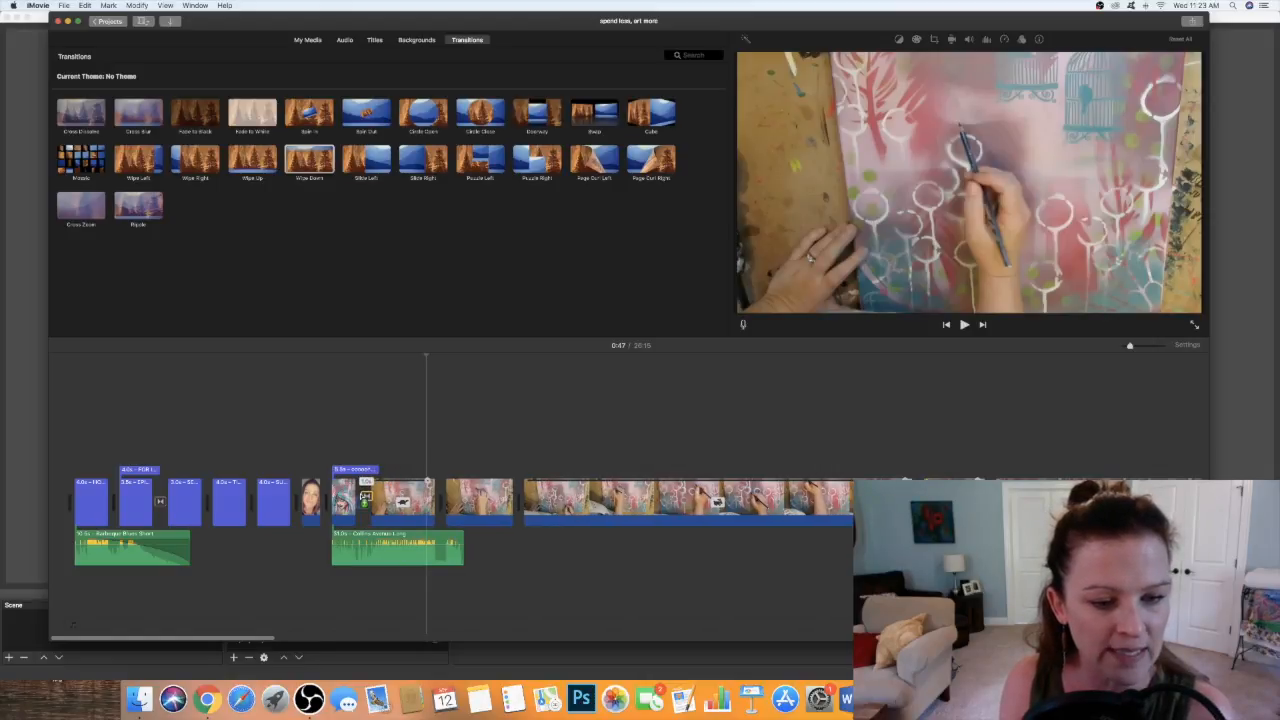
left_click_drag(363, 505, 364, 503)
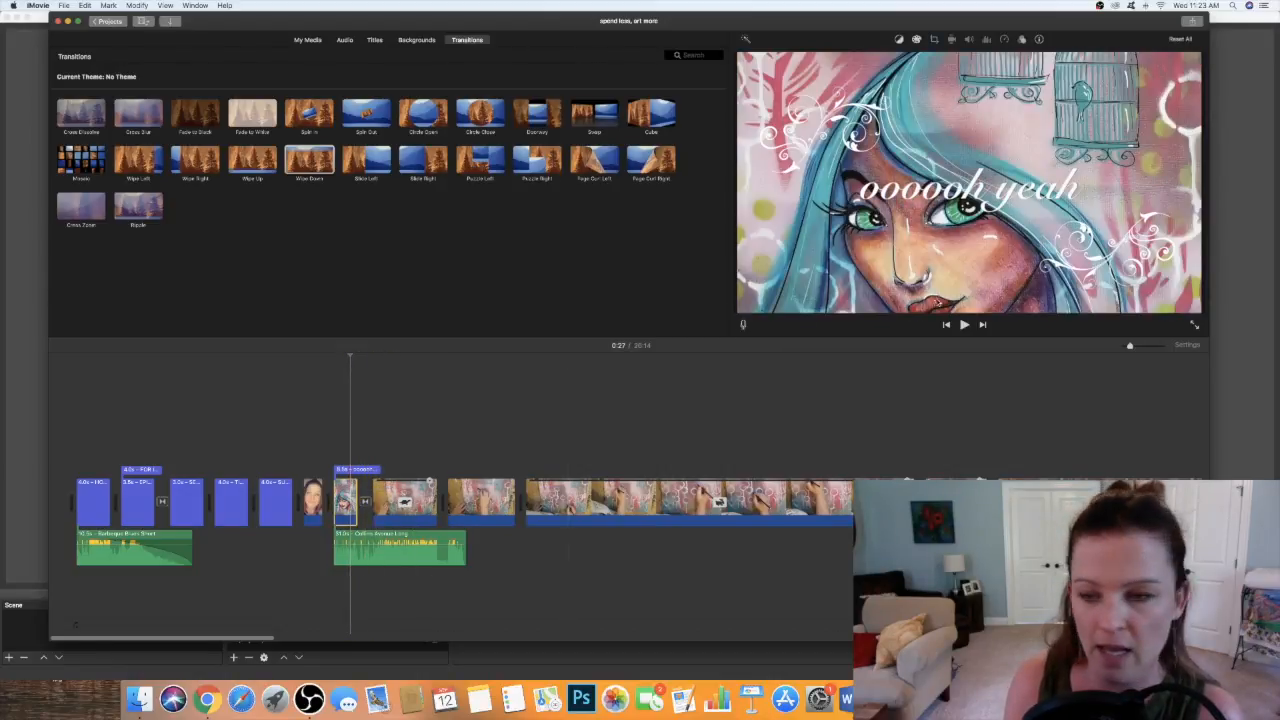
left_click(965, 326)
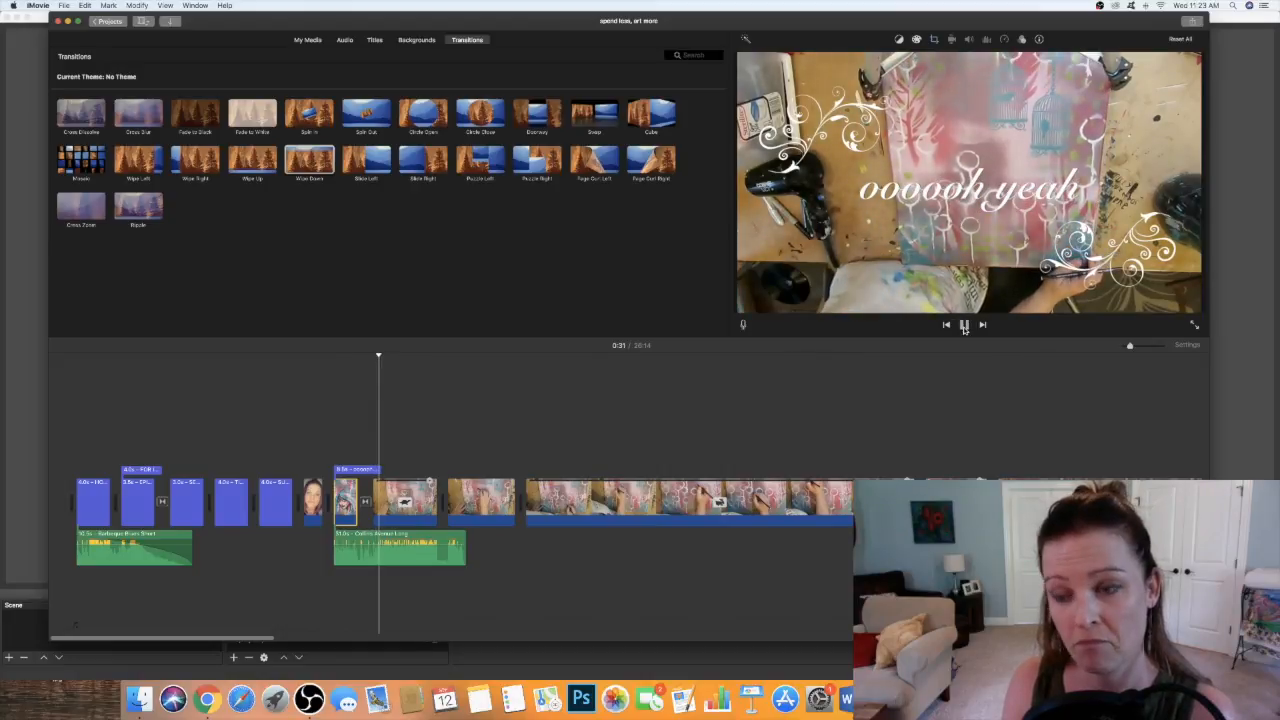
Try to apply a longer duration to the Wipe Down transition after the finished painting photo.
double_click(365, 500)
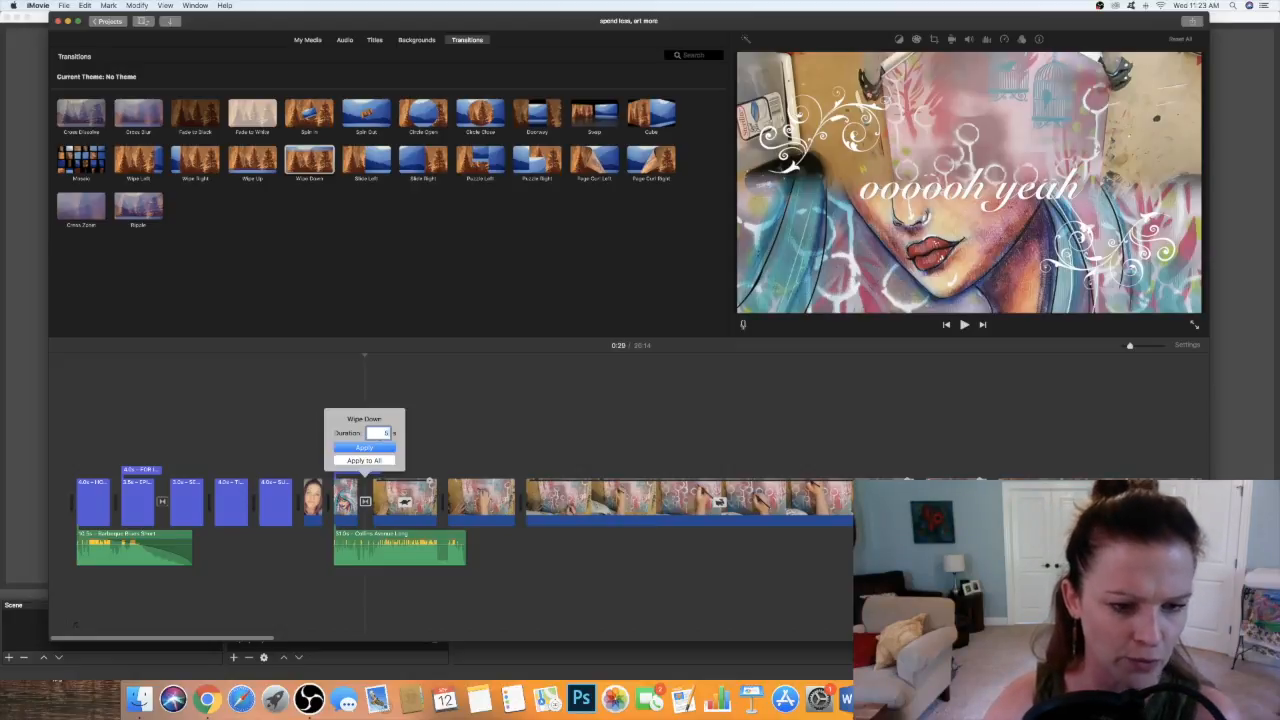
left_click(376, 447)
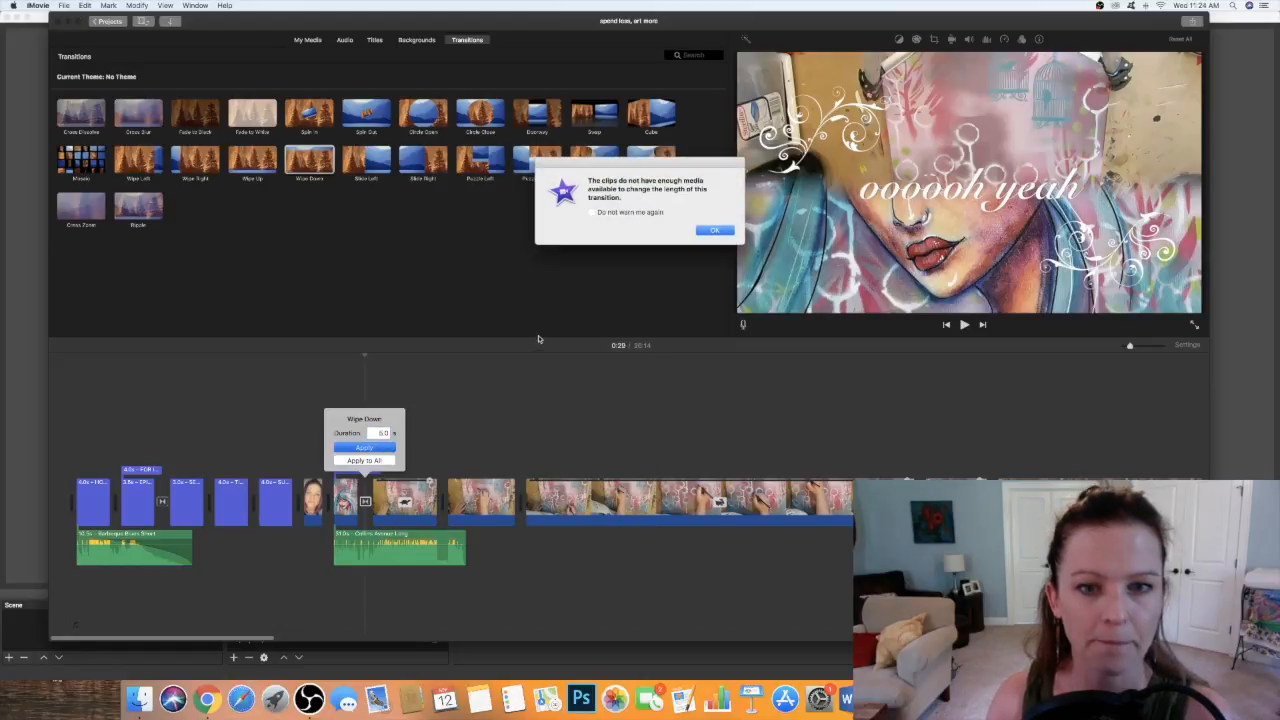
left_click(712, 231)
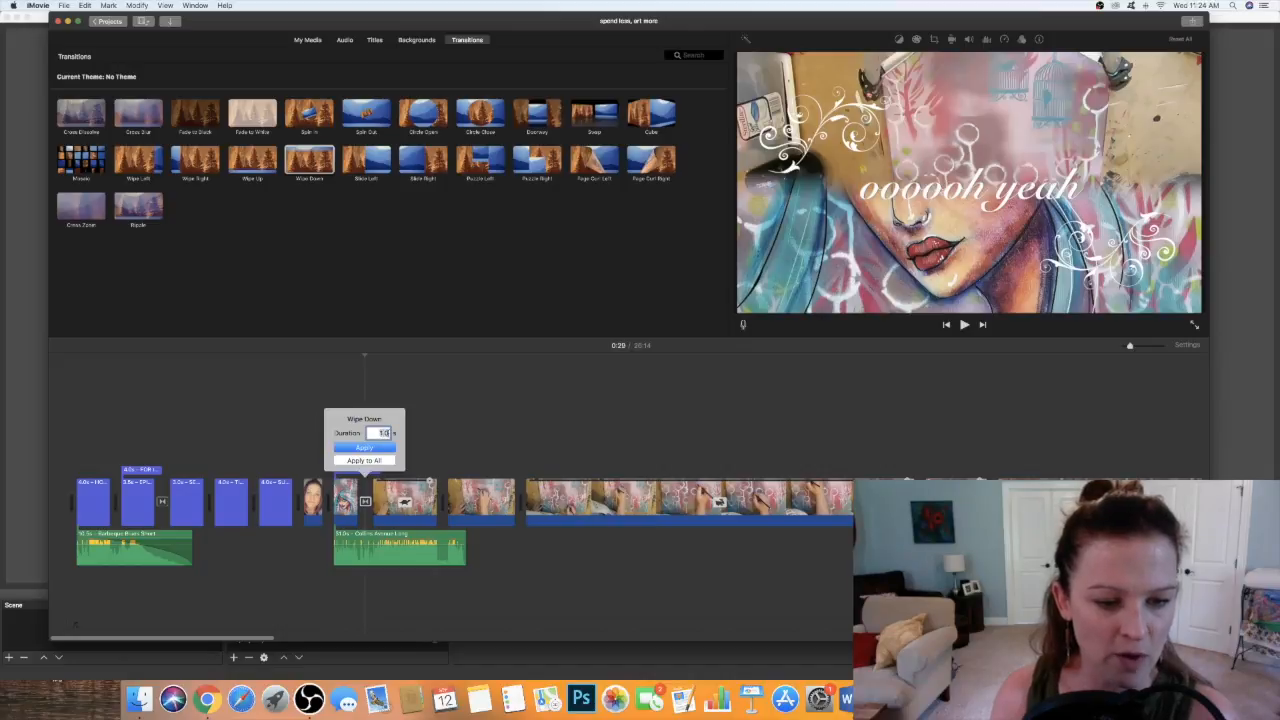
Set the Wipe Down transition's duration to 0.5 s.
type("0.5")
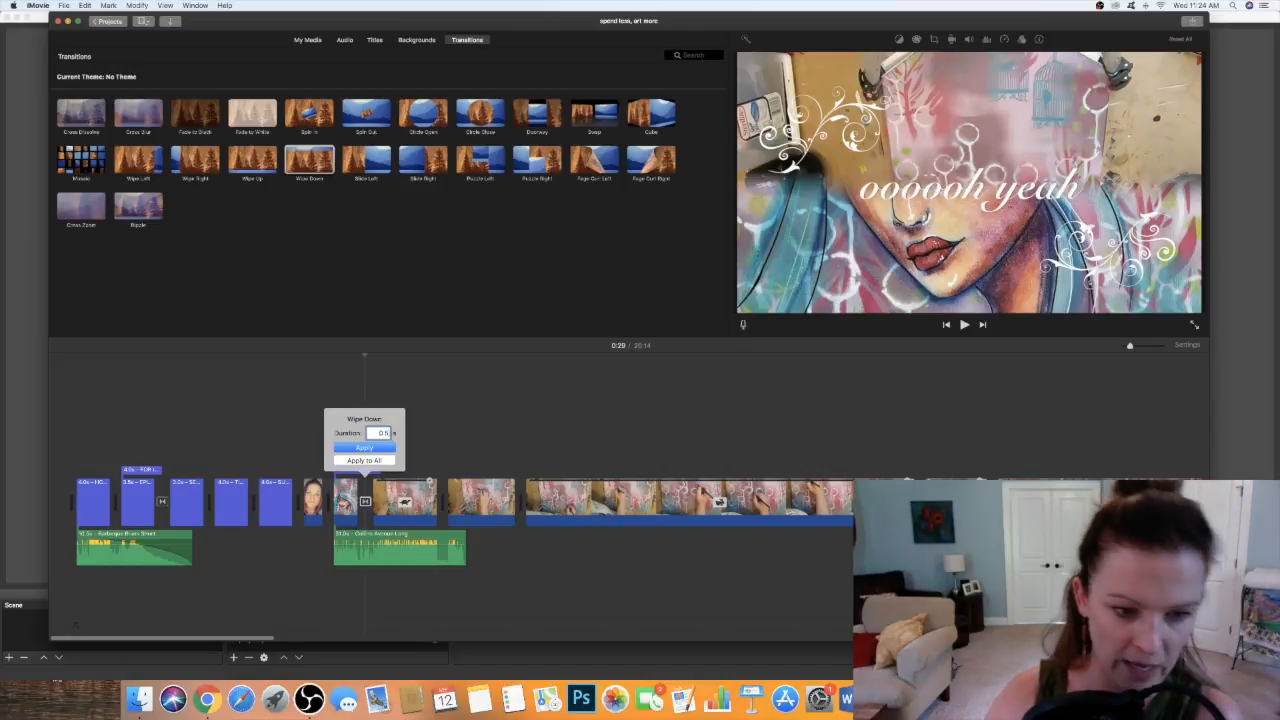
left_click(378, 449)
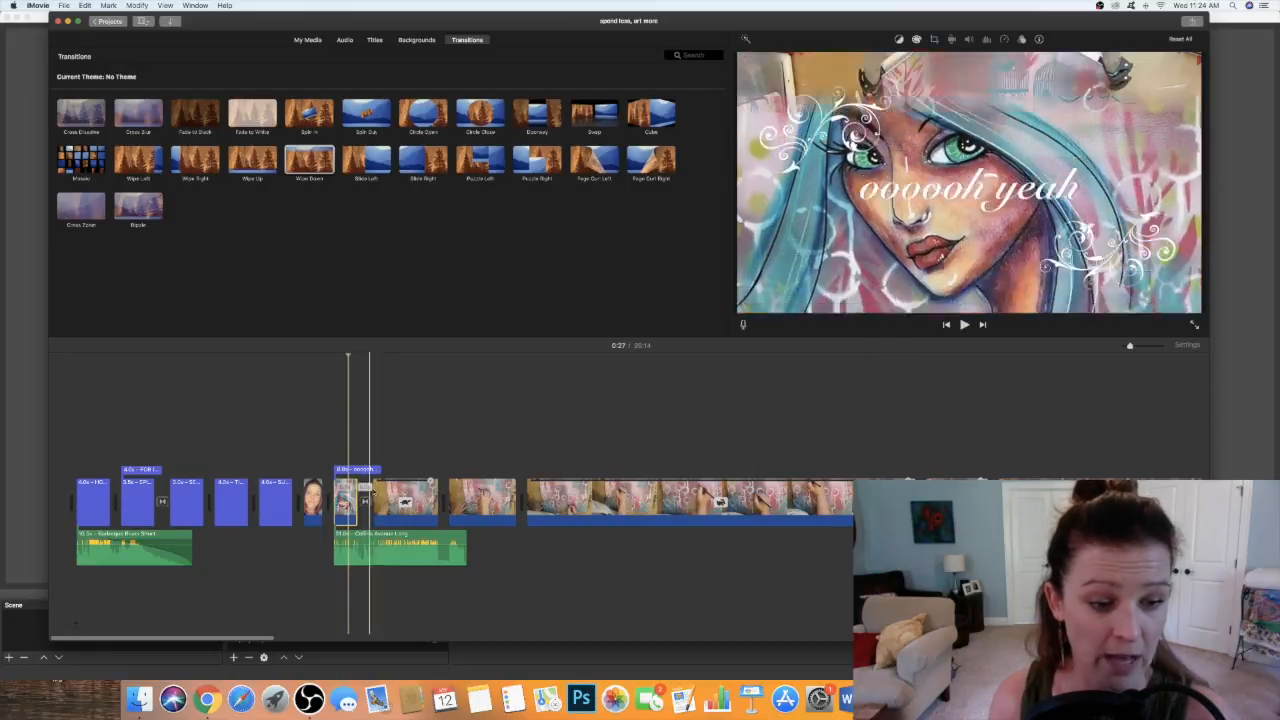
Play back the Wipe Down, and add Doorway after the slow-motion segment, Circle Open before the fast segment and Spin In before the painting photo.
left_click(966, 325)
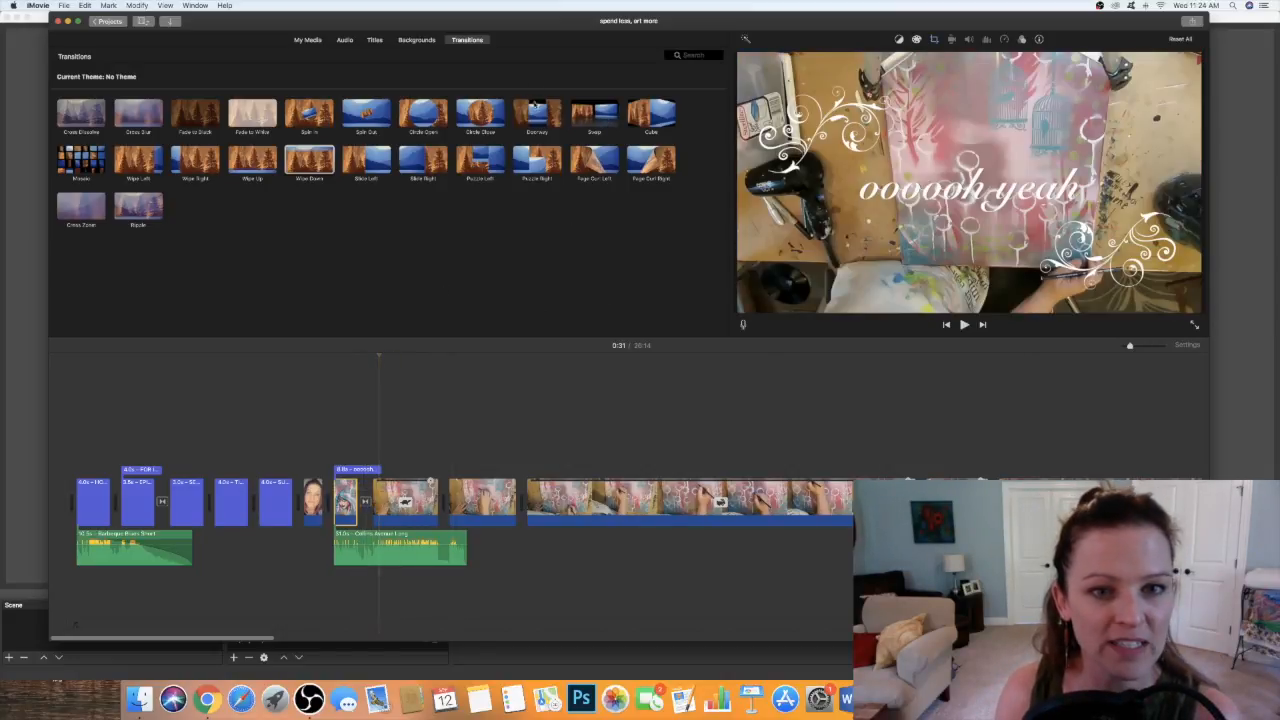
left_click_drag(534, 108, 444, 506)
left_click_drag(422, 117, 522, 498)
left_click_drag(321, 116, 330, 500)
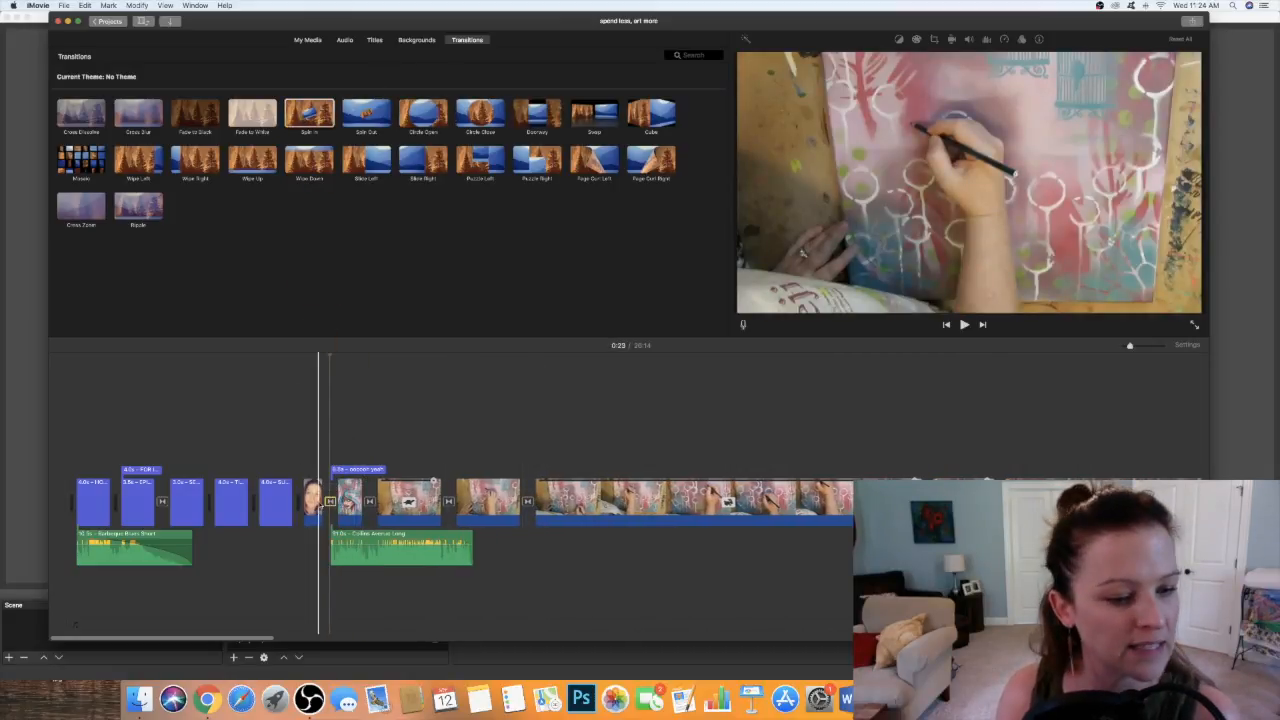
Play the project from the portrait photo and from the end of the slow-motion segment to review the transitions.
left_click(314, 500)
left_click(964, 324)
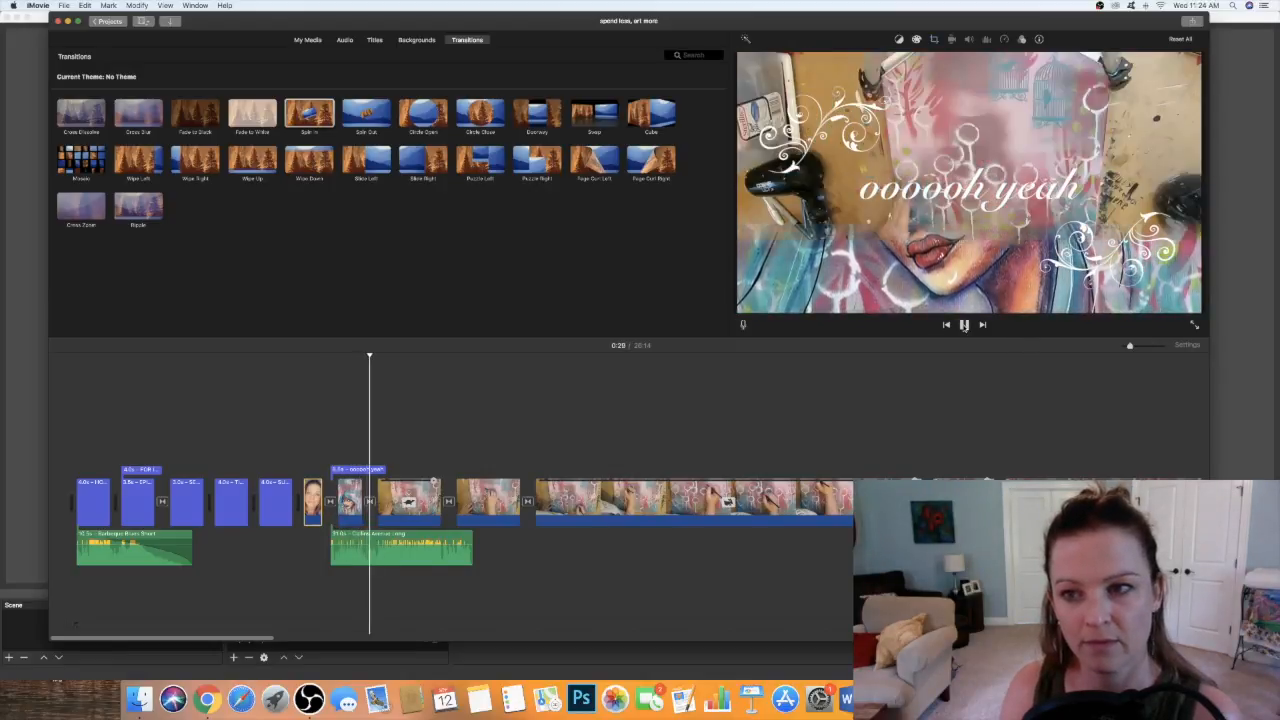
left_click(964, 326)
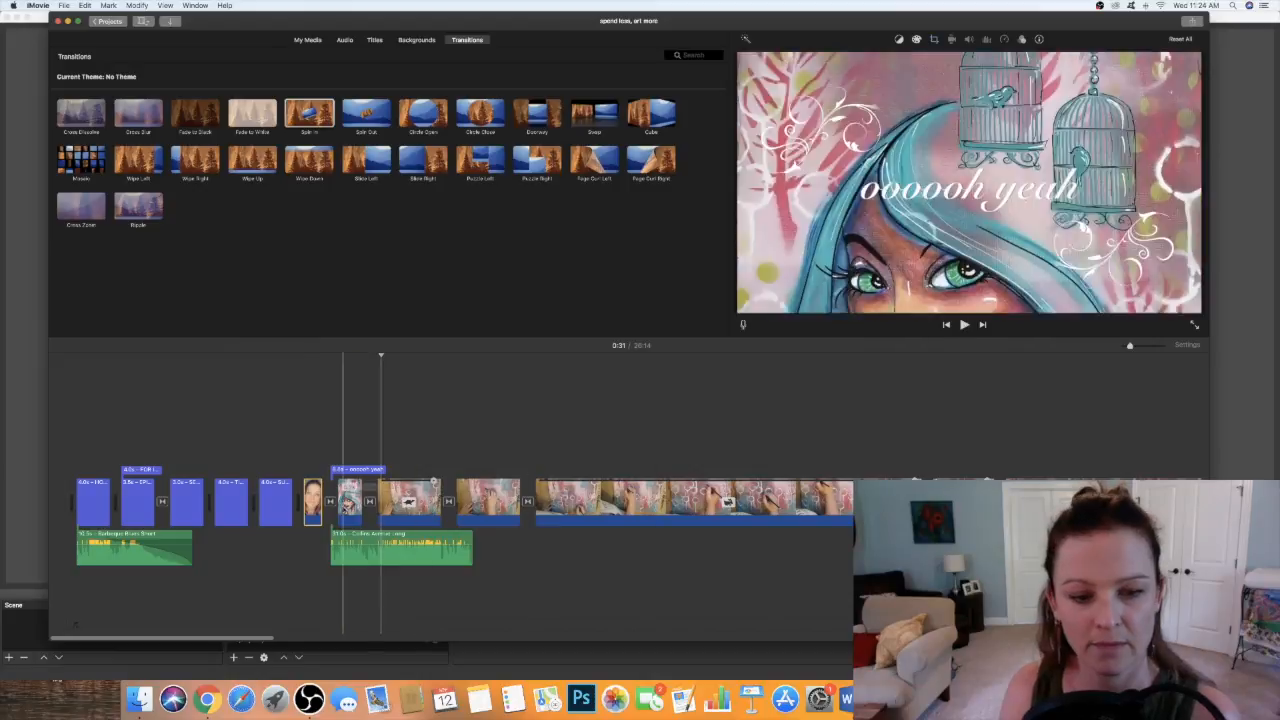
left_click(434, 500)
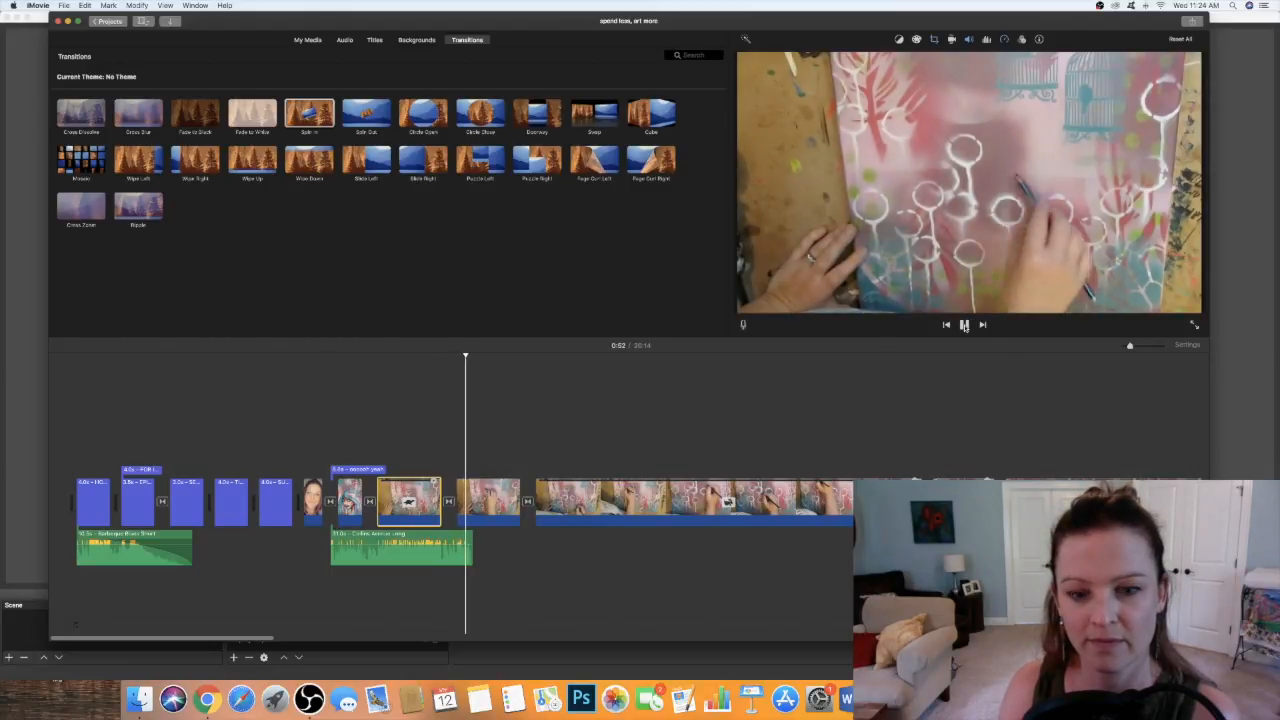
left_click(964, 325)
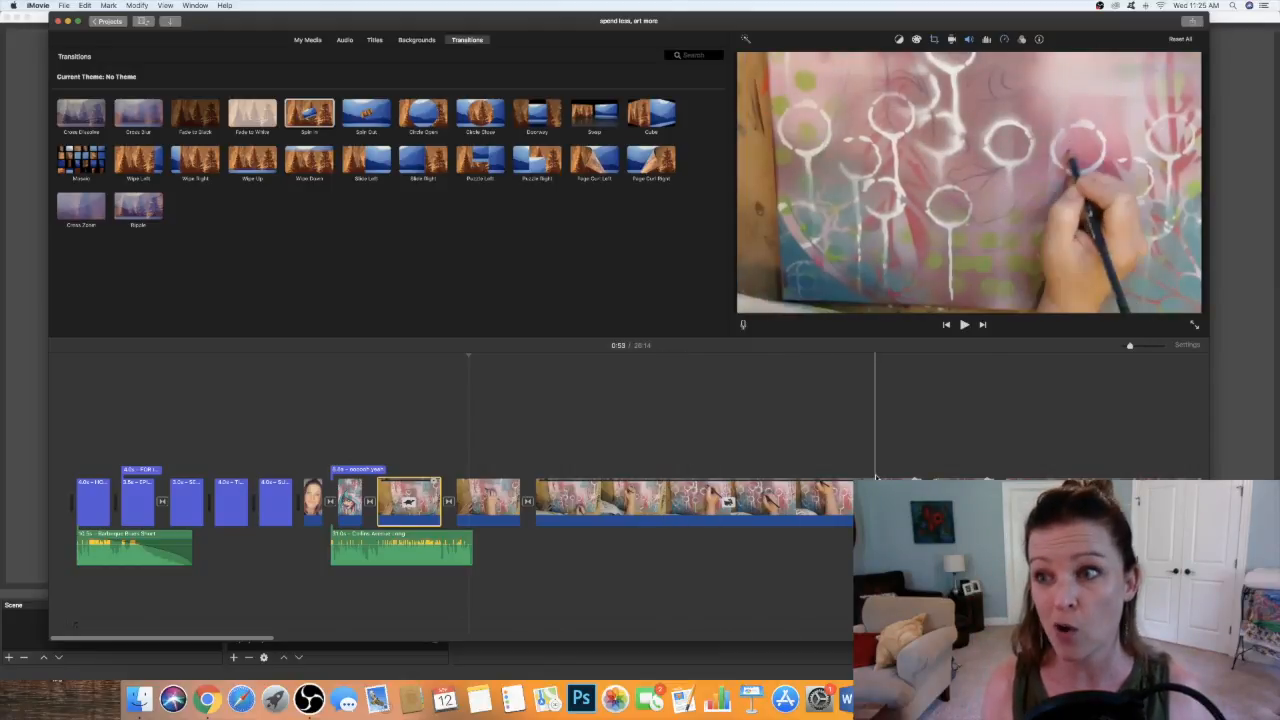
Switch from the iMovie project to OBS.
scroll(843, 478, "right", 3)
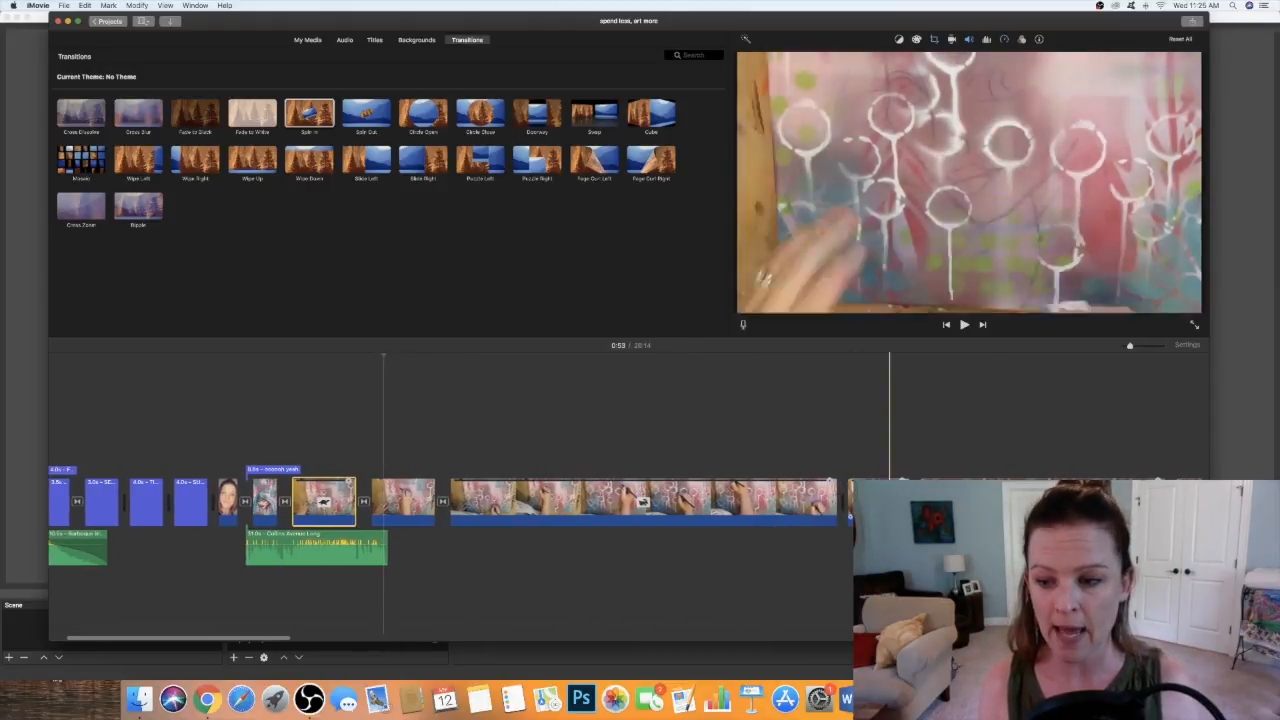
key("super+Tab")
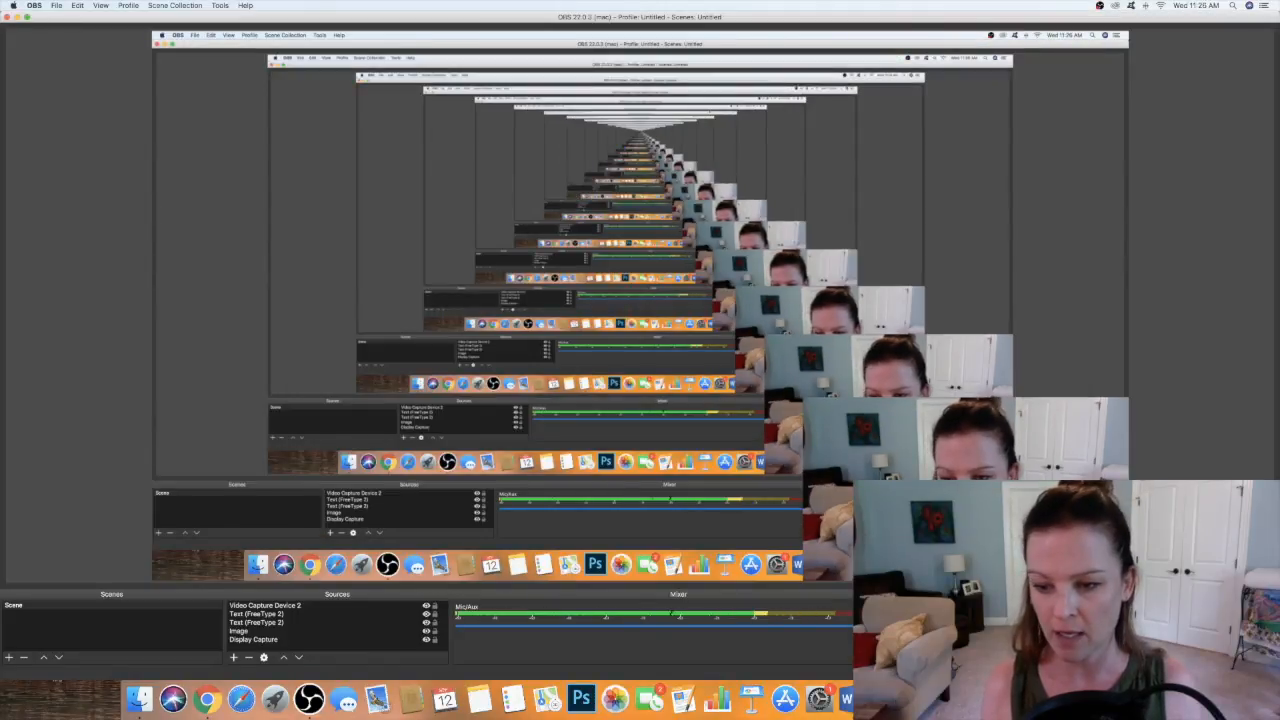